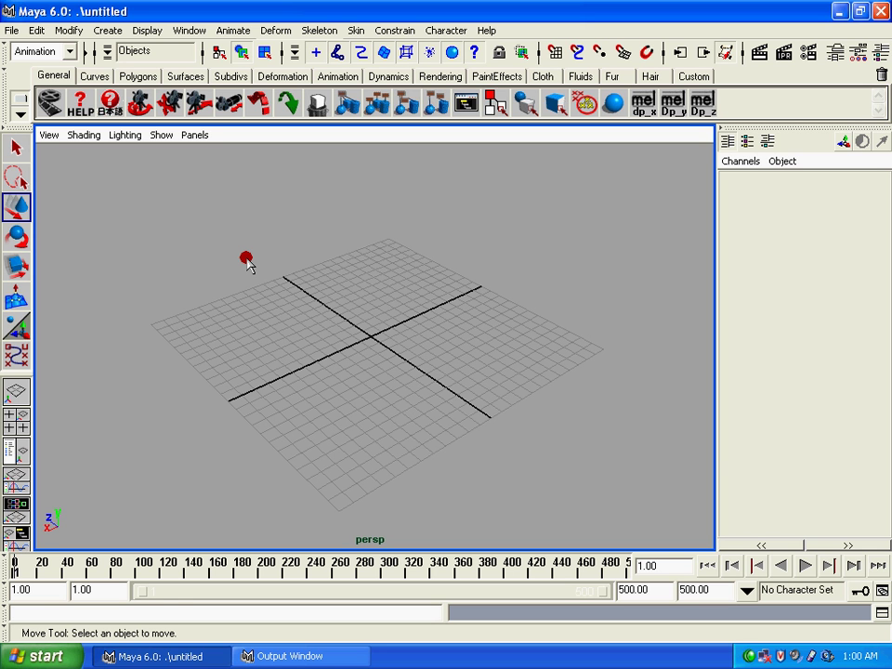
# Switch the menu set from Animation to Modeling and make the perspective view active
pyautogui.click(42, 51)
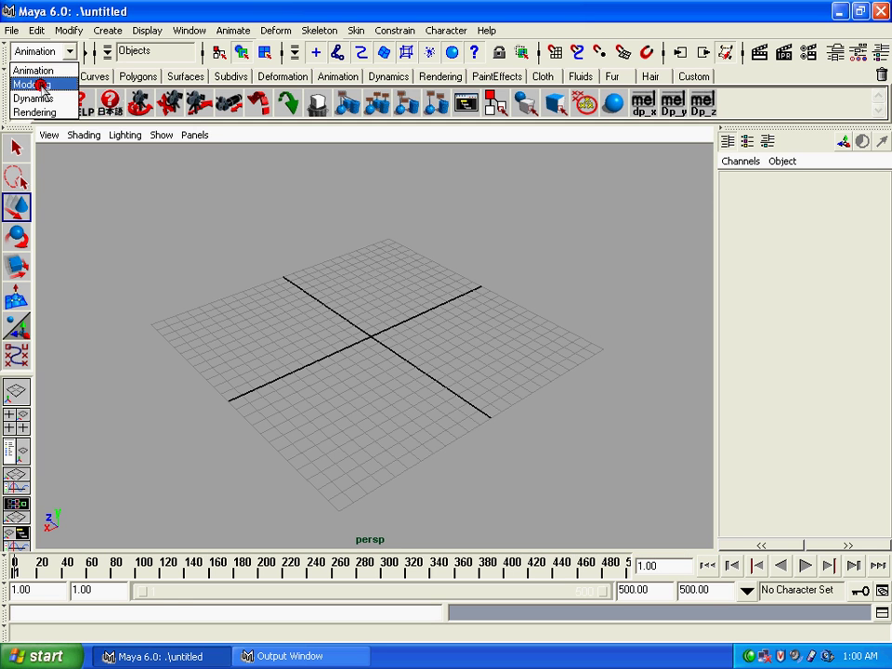
pyautogui.click(42, 85)
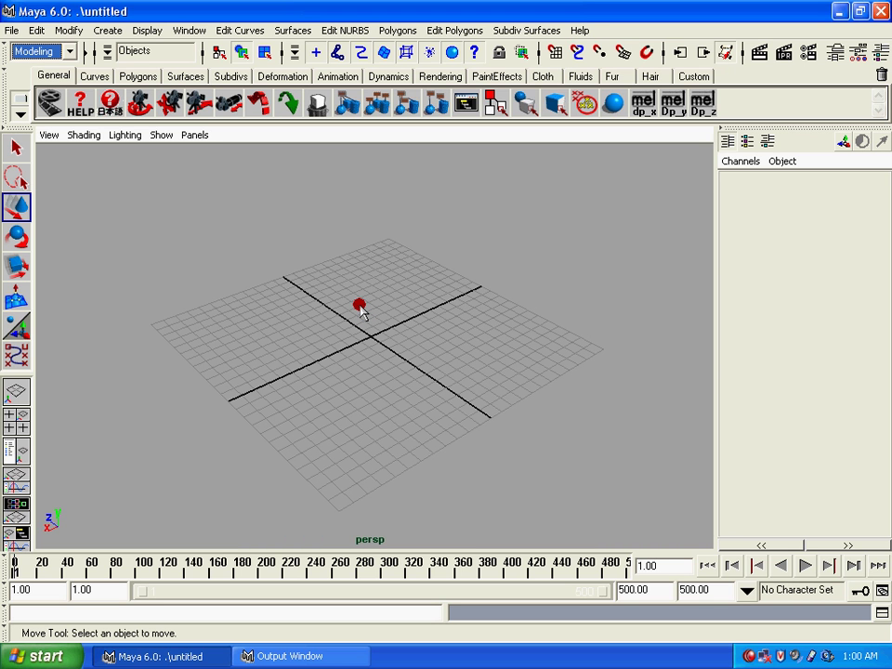
pyautogui.click(358, 311)
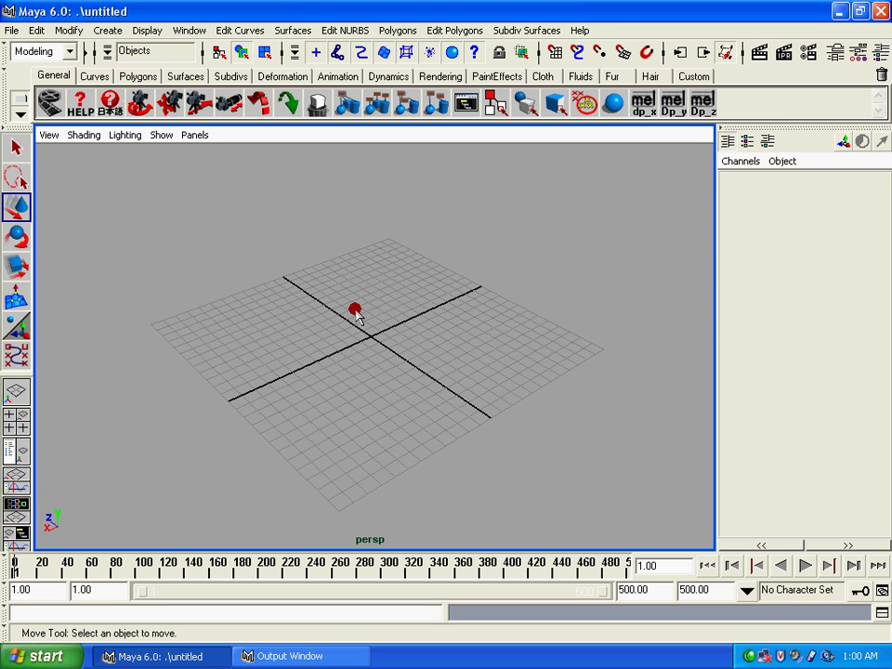
# Maximize the front view and frame it around the origin
pyautogui.press('space')
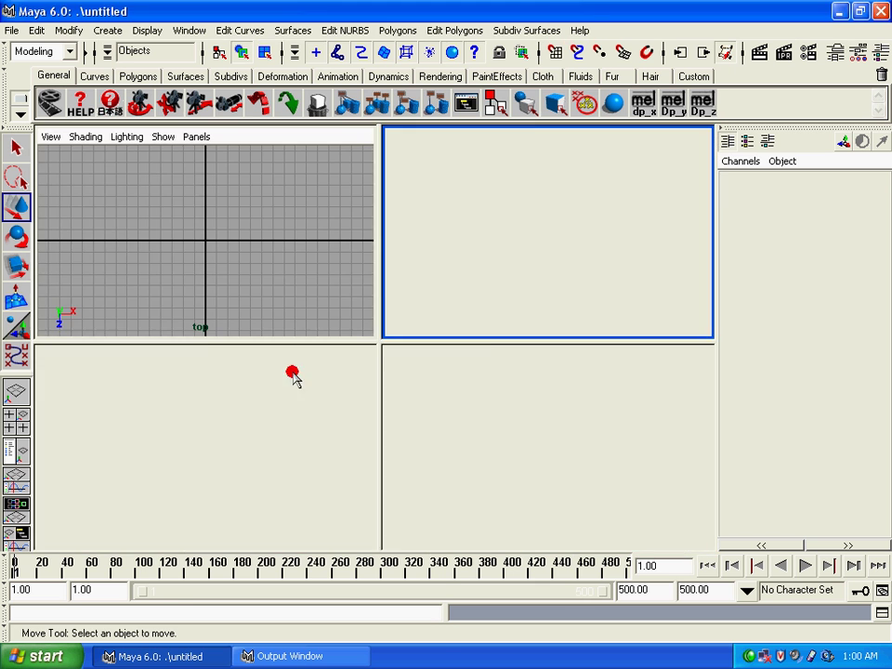
pyautogui.press('space')
pyautogui.keyDown('alt'); pyautogui.moveTo(334, 381); pyautogui.dragTo(399, 446, button='right'); pyautogui.keyUp('alt')
pyautogui.moveTo(399, 446)
pyautogui.keyDown('alt'); pyautogui.mouseDown(button='middle')
pyautogui.moveTo(317, 343)
pyautogui.moveTo(387, 320)
pyautogui.mouseUp(button='middle'); pyautogui.keyUp('alt')
pyautogui.keyDown('alt'); pyautogui.moveTo(387, 320); pyautogui.dragTo(418, 420, button='right'); pyautogui.keyUp('alt')
pyautogui.moveTo(418, 420)
pyautogui.keyDown('alt'); pyautogui.mouseDown(button='middle')
pyautogui.moveTo(418, 345)
pyautogui.moveTo(433, 469)
pyautogui.mouseUp(button='middle'); pyautogui.keyUp('alt')
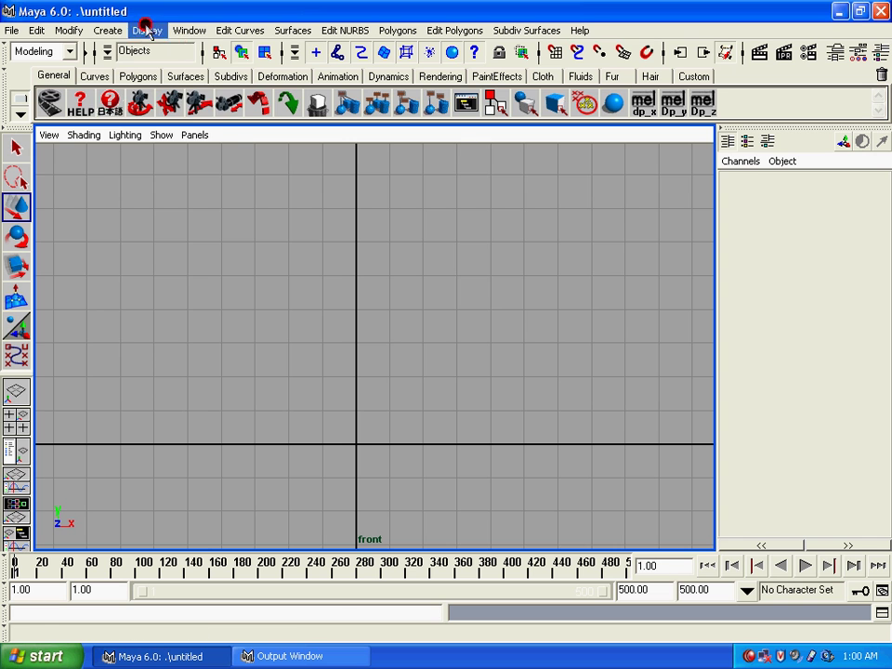
# Draw a nine-point CV curve bulging right from high above the origin down to the origin
pyautogui.click(108, 30)
pyautogui.click(138, 154)
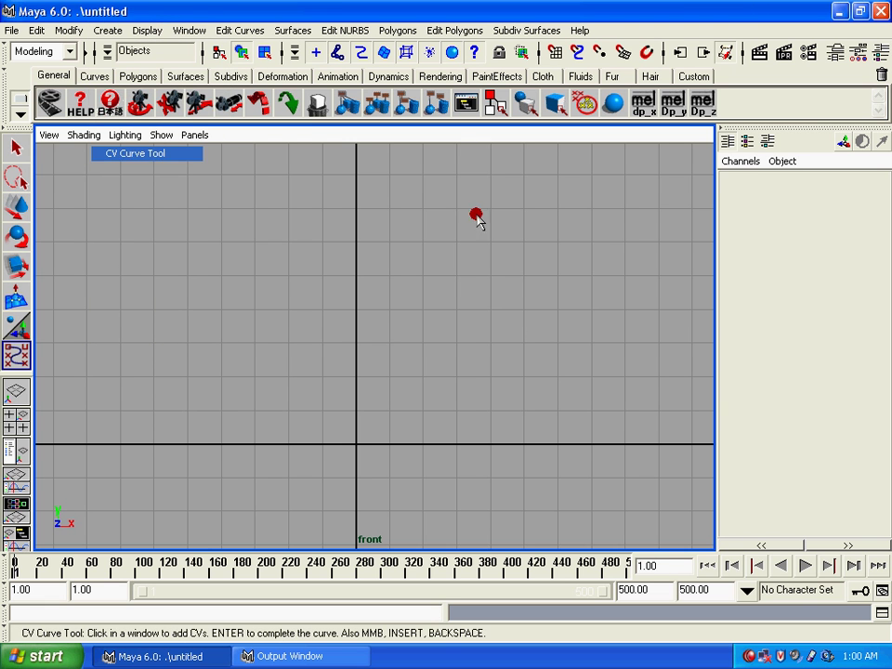
pyautogui.click(355, 173)
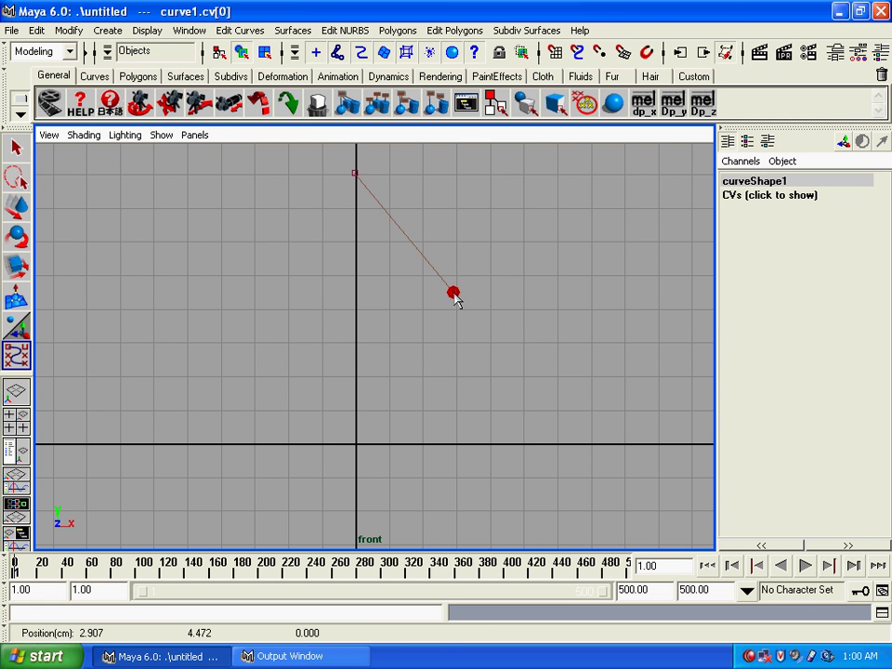
pyautogui.click(429, 244)
pyautogui.click(466, 320)
pyautogui.click(462, 387)
pyautogui.click(444, 424)
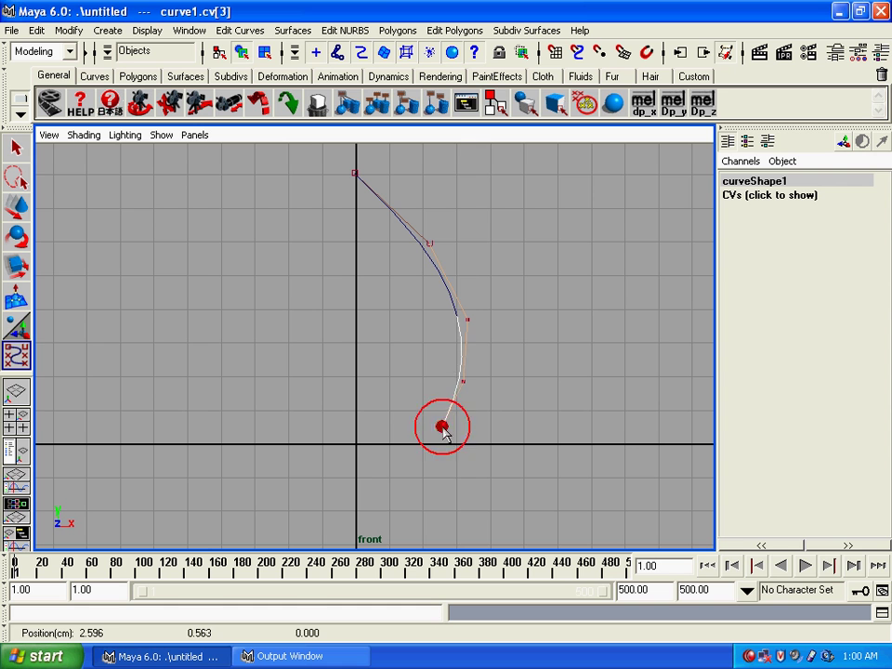
pyautogui.click(413, 440)
pyautogui.click(398, 443)
pyautogui.click(369, 450)
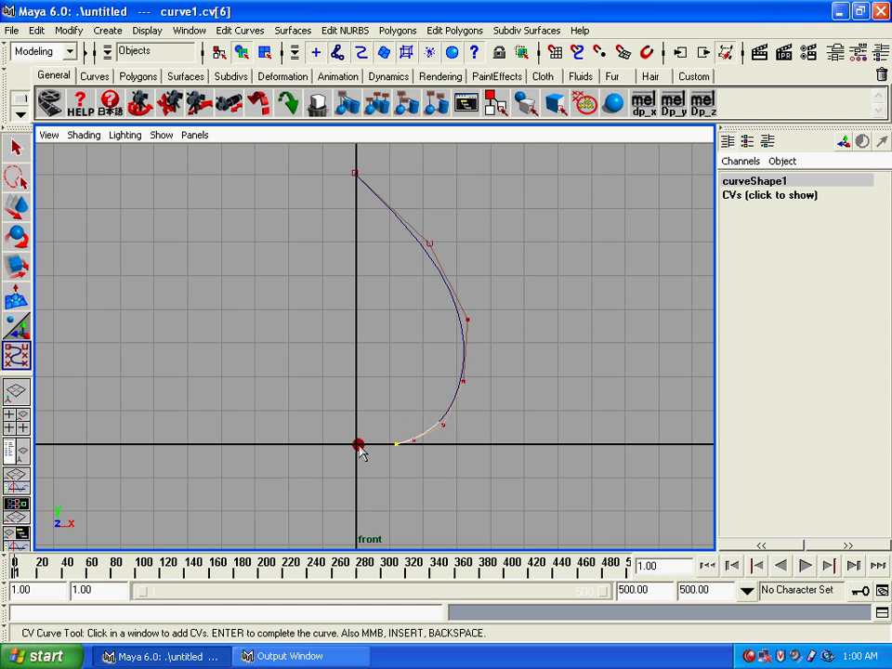
pyautogui.click(357, 446)
# Finish curve1, then maximize and frame the perspective view from a higher angle
pyautogui.press('w')
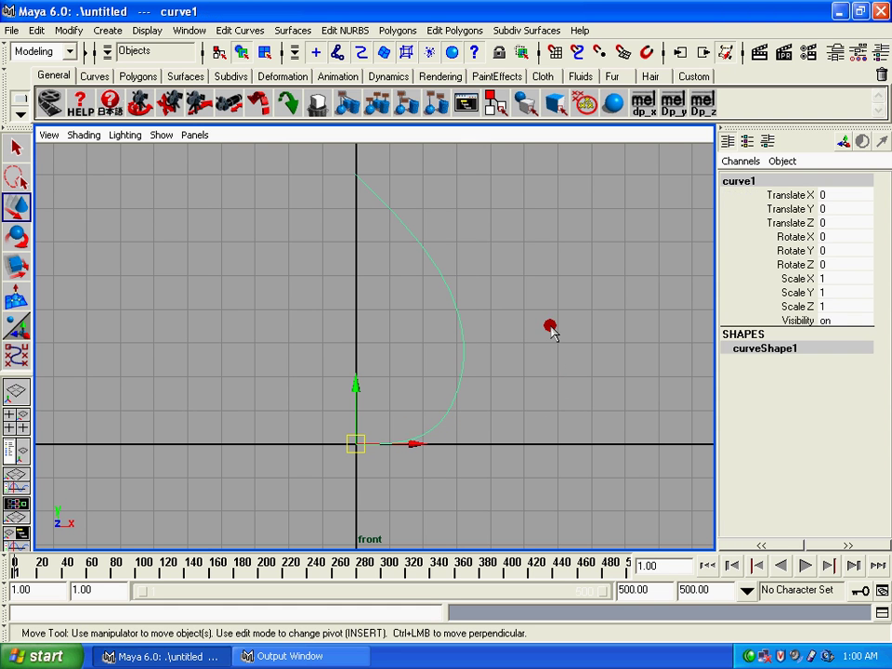
pyautogui.press('space')
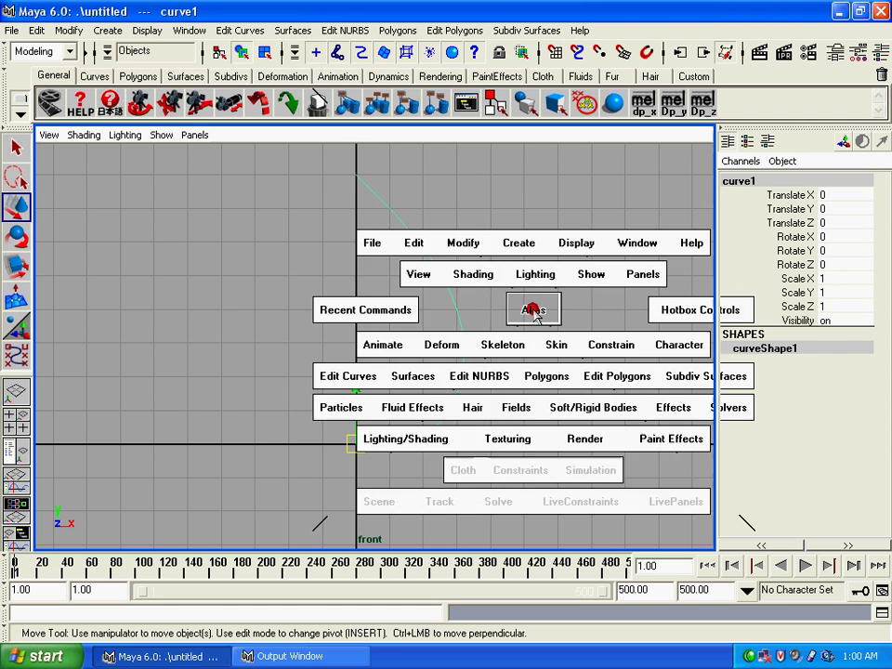
pyautogui.press('space')
pyautogui.keyDown('alt'); pyautogui.moveTo(512, 291); pyautogui.dragTo(351, 304, button='right'); pyautogui.keyUp('alt')
pyautogui.keyDown('alt'); pyautogui.moveTo(349, 300); pyautogui.dragTo(329, 365); pyautogui.keyUp('alt')
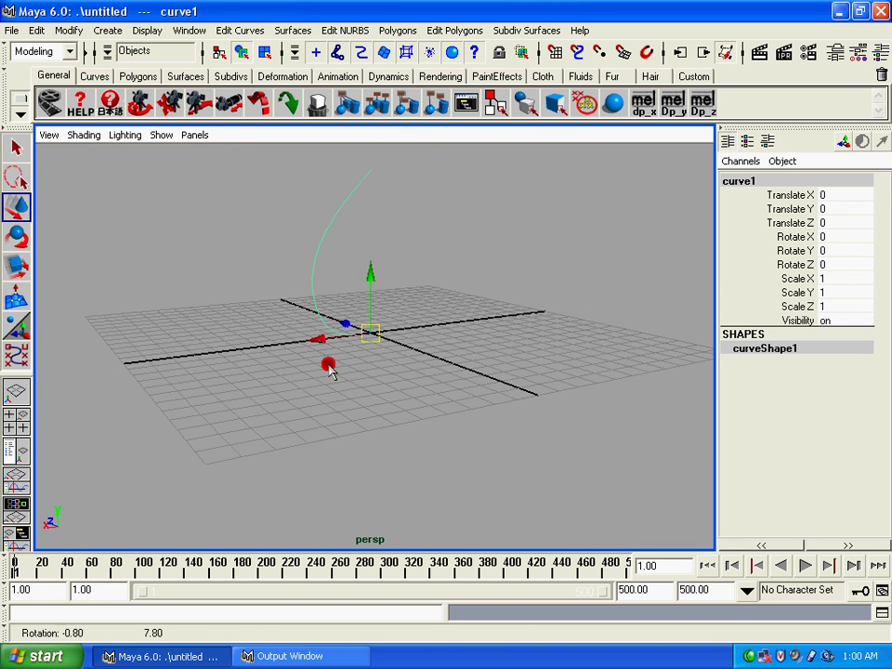
pyautogui.keyDown('alt'); pyautogui.moveTo(329, 364); pyautogui.dragTo(373, 424, button='right'); pyautogui.keyUp('alt')
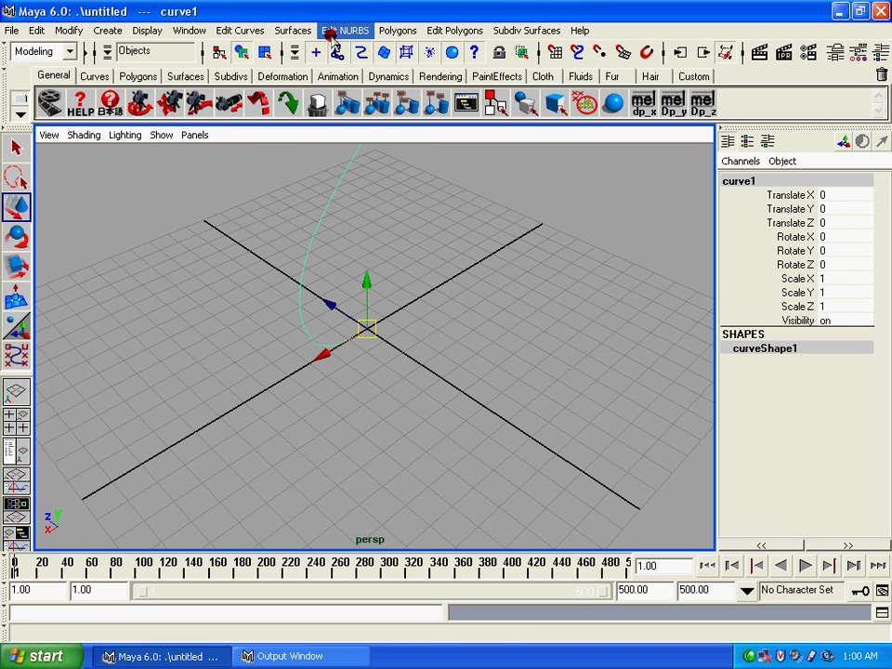
# Revolve curve1 a full 360 degrees around Y into a teardrop bud surface
pyautogui.click(293, 30)
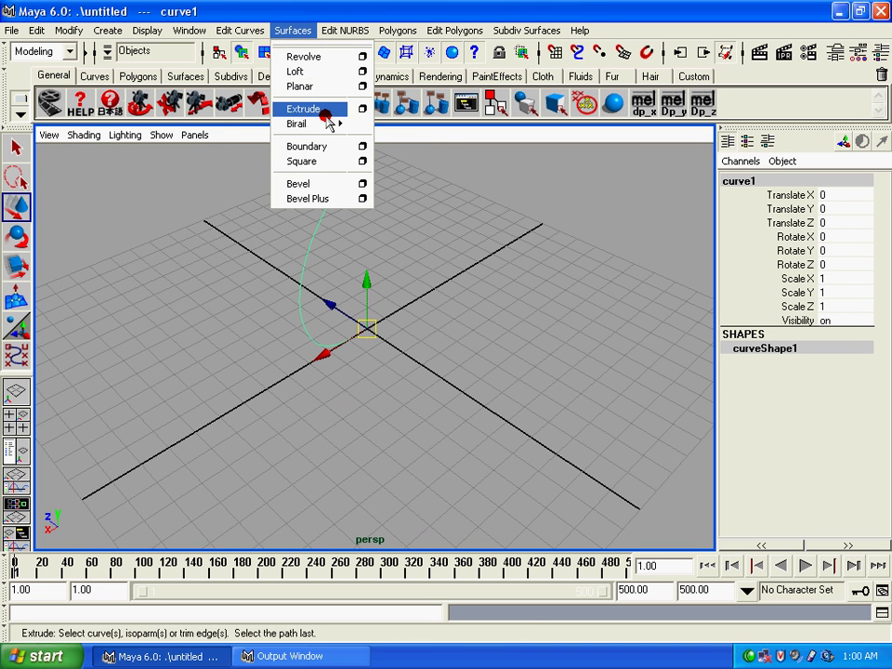
pyautogui.click(327, 60)
pyautogui.press('w')
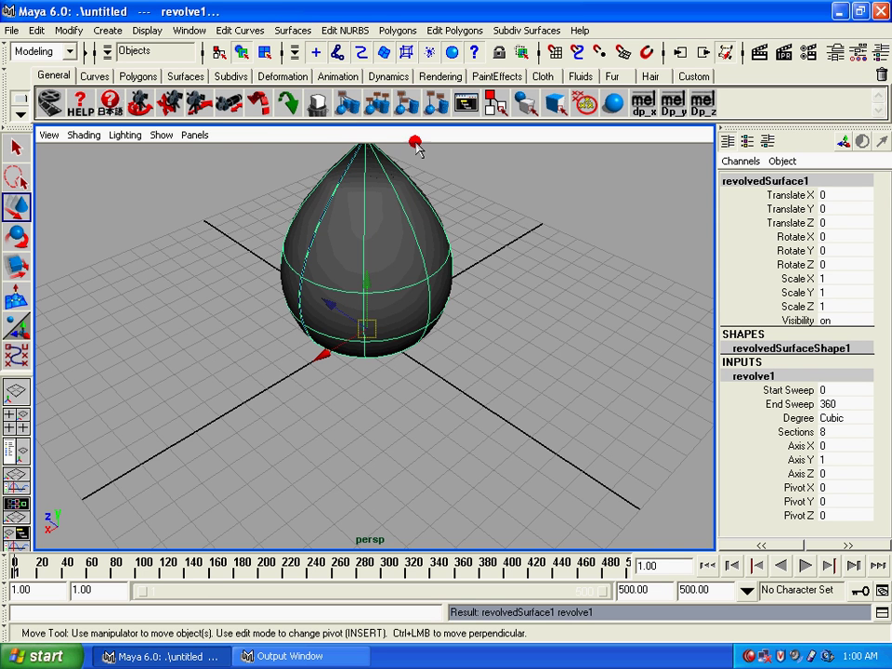
pyautogui.keyDown('alt'); pyautogui.moveTo(414, 139); pyautogui.dragTo(273, 295); pyautogui.keyUp('alt')
pyautogui.keyDown('alt'); pyautogui.moveTo(273, 294); pyautogui.dragTo(288, 208, button='right'); pyautogui.keyUp('alt')
pyautogui.keyDown('alt'); pyautogui.moveTo(288, 208); pyautogui.dragTo(251, 335); pyautogui.keyUp('alt')
pyautogui.keyDown('alt'); pyautogui.moveTo(251, 334); pyautogui.dragTo(429, 354, button='right'); pyautogui.keyUp('alt')
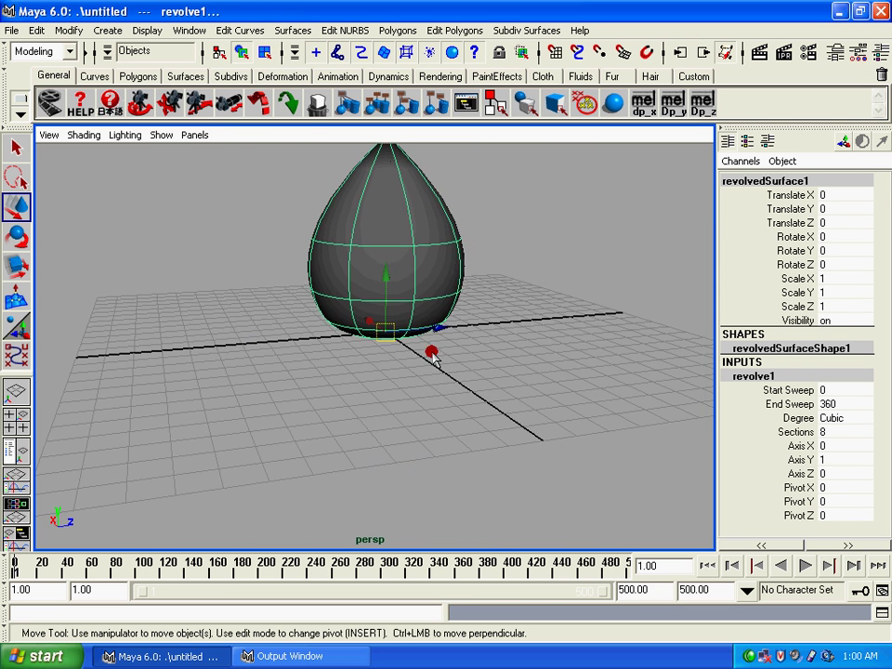
pyautogui.moveTo(429, 354)
pyautogui.keyDown('alt'); pyautogui.mouseDown()
pyautogui.moveTo(458, 360)
pyautogui.moveTo(361, 330)
pyautogui.moveTo(121, 389)
pyautogui.moveTo(389, 421)
pyautogui.moveTo(588, 360)
pyautogui.moveTo(233, 390)
pyautogui.moveTo(324, 420)
pyautogui.moveTo(74, 381)
pyautogui.moveTo(436, 311)
pyautogui.moveTo(300, 387)
pyautogui.moveTo(464, 402)
pyautogui.mouseUp(); pyautogui.keyUp('alt')
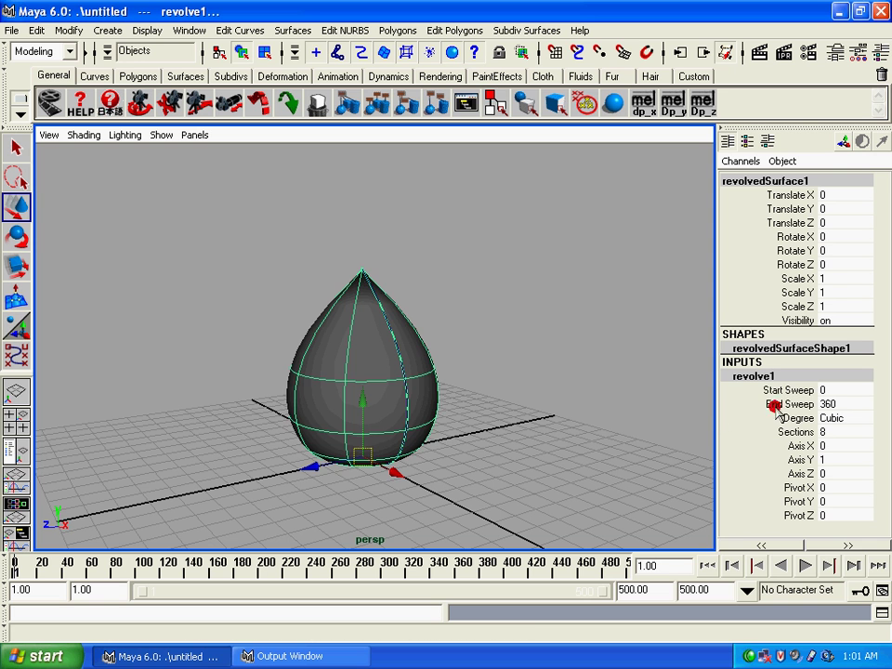
# Reduce revolve1's End Sweep to 94.148 and its Sections from 8 to 5
pyautogui.click(734, 403)
pyautogui.moveTo(561, 429)
pyautogui.mouseDown(button='middle')
pyautogui.moveTo(498, 443)
pyautogui.moveTo(338, 442)
pyautogui.moveTo(358, 433)
pyautogui.mouseUp(button='middle')
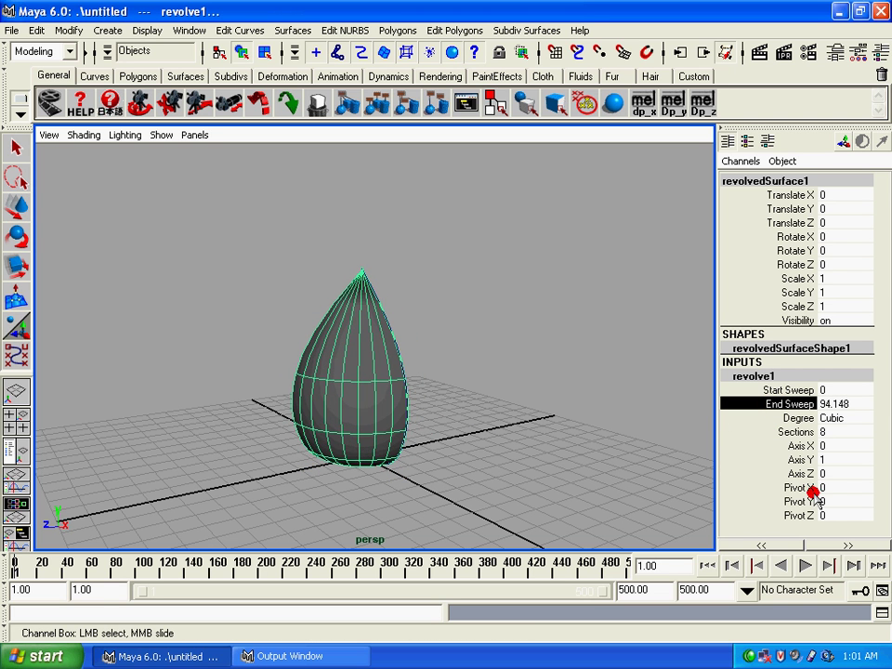
pyautogui.click(771, 431)
pyautogui.moveTo(582, 437); pyautogui.dragTo(560, 437, button='middle')
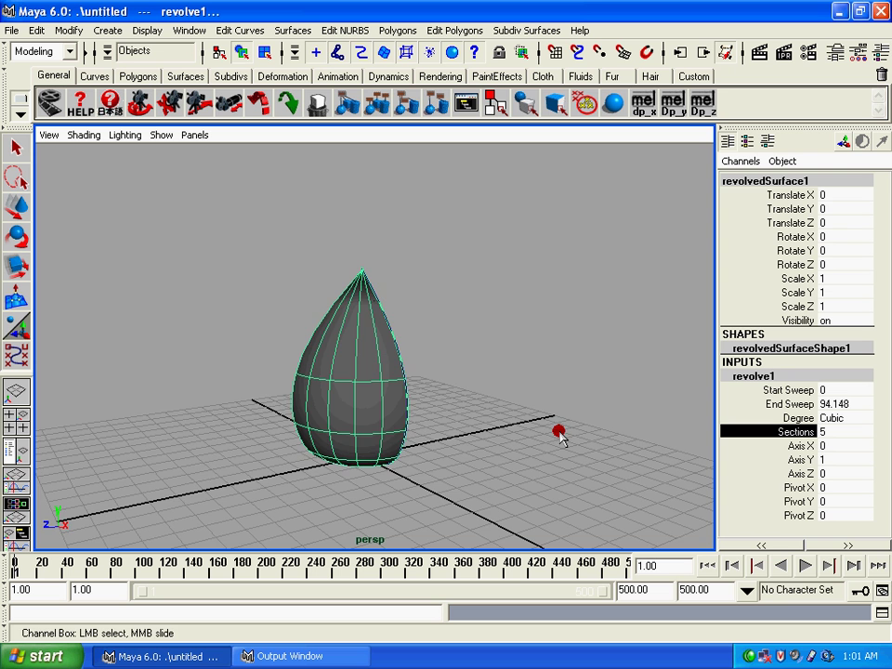
pyautogui.keyDown('alt'); pyautogui.moveTo(560, 436); pyautogui.dragTo(399, 456); pyautogui.keyUp('alt')
pyautogui.moveTo(656, 468)
pyautogui.keyDown('alt'); pyautogui.mouseDown()
pyautogui.moveTo(600, 443)
pyautogui.moveTo(566, 456)
pyautogui.moveTo(597, 460)
pyautogui.mouseUp(); pyautogui.keyUp('alt')
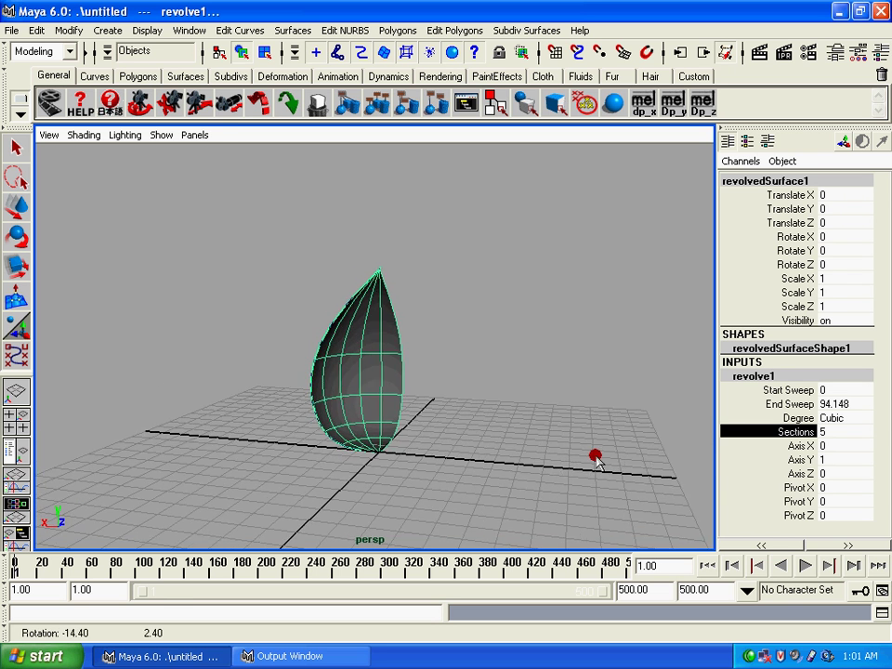
# Set revolve1's Axis X to -0.1 to tilt the petal's revolve axis slightly
pyautogui.click(795, 445)
pyautogui.moveTo(609, 446); pyautogui.dragTo(608, 448, button='middle')
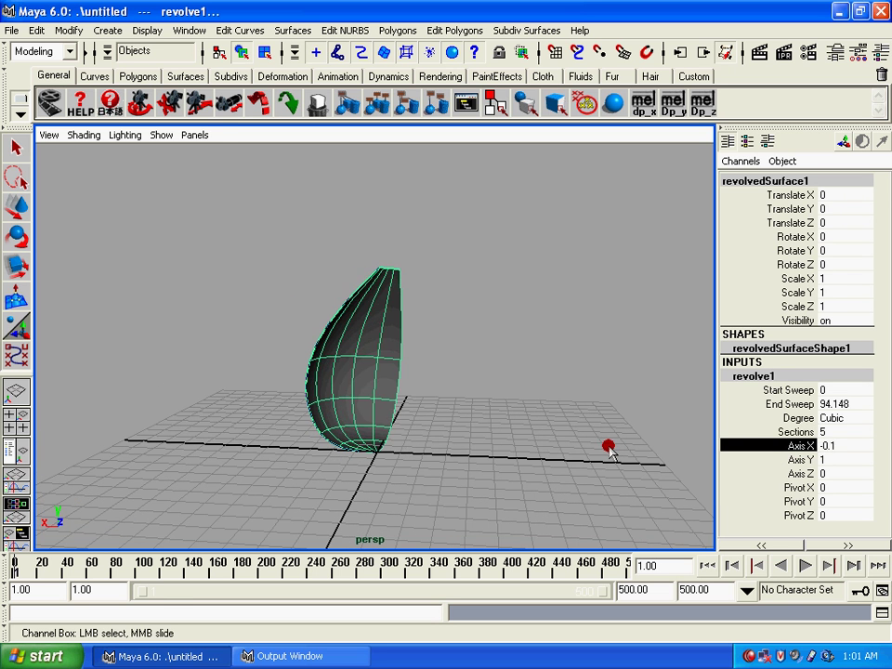
pyautogui.hotkey('ctrl', 'z')
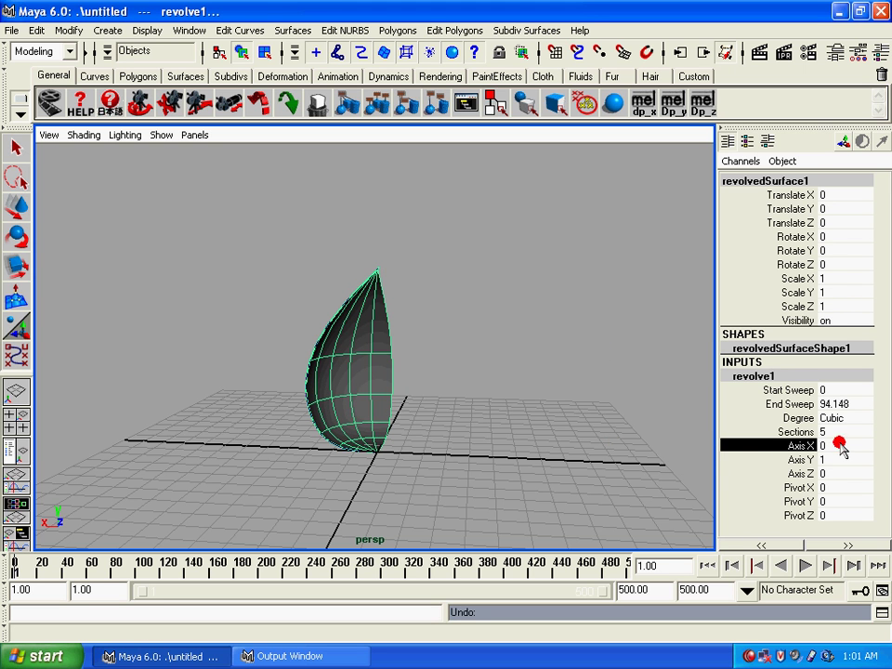
pyautogui.moveTo(544, 428); pyautogui.dragTo(537, 424, button='middle')
pyautogui.click(838, 444)
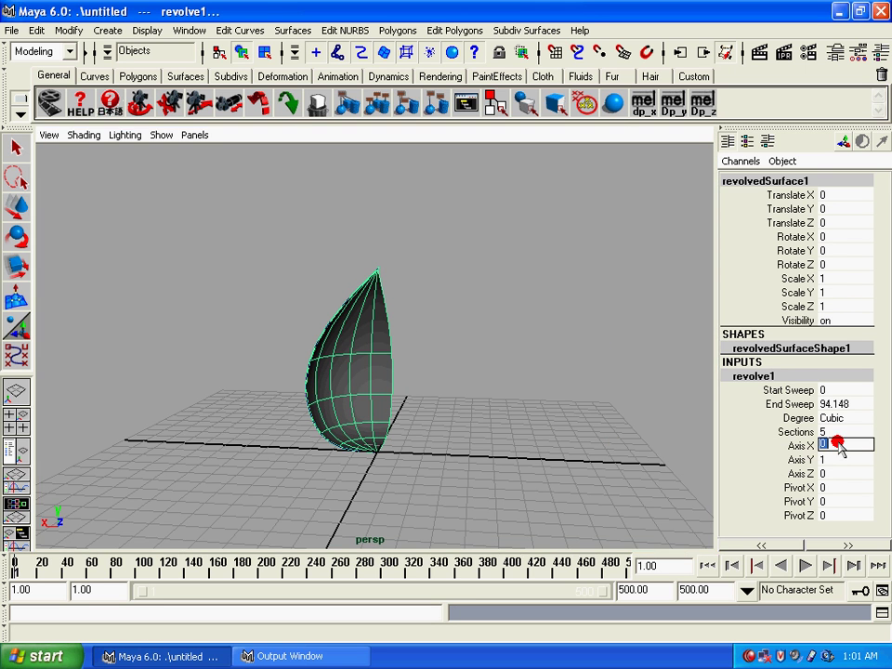
pyautogui.write('1')
pyautogui.press('Return')
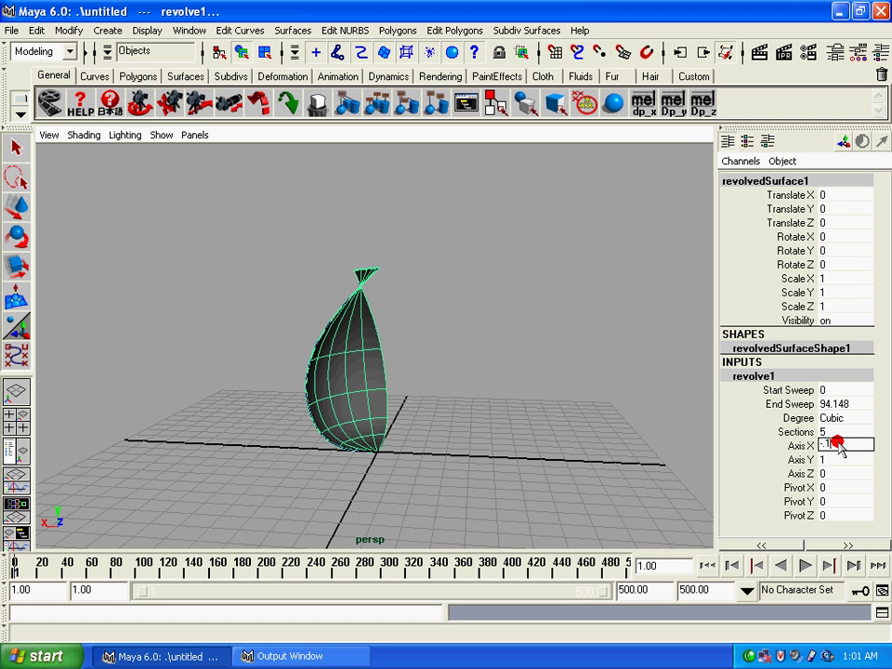
pyautogui.press('Return')
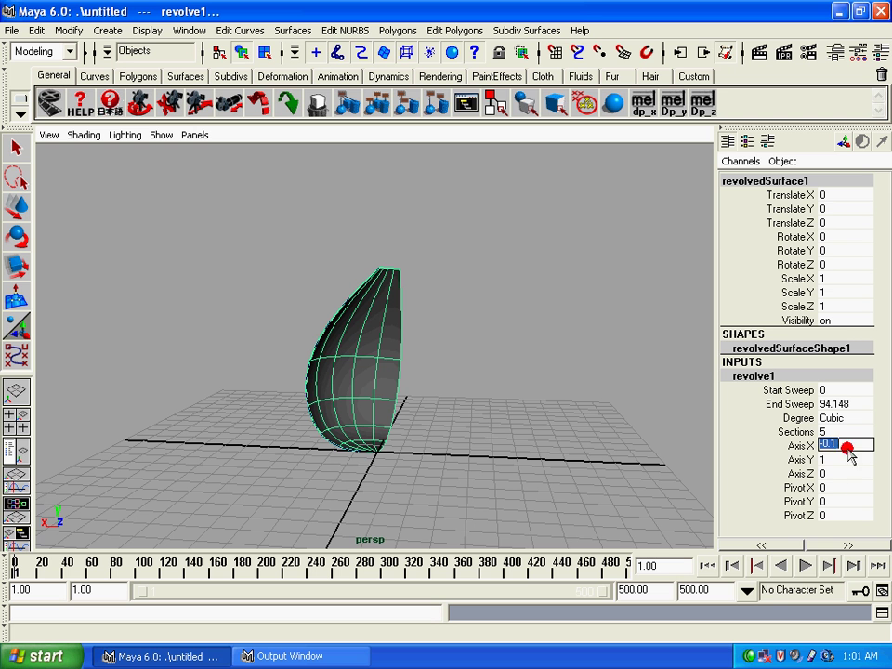
pyautogui.write('-0.1')
pyautogui.press('Return')
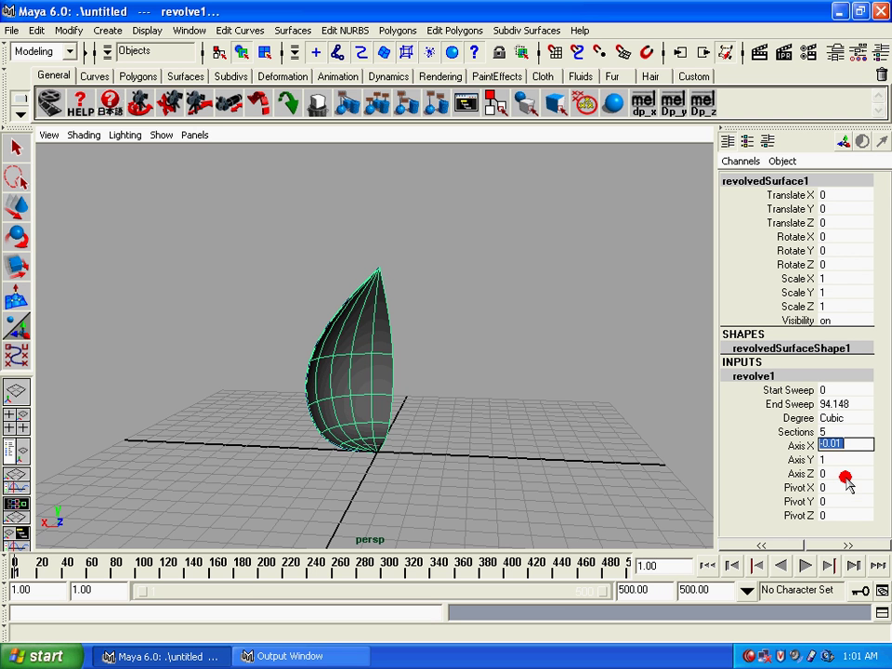
pyautogui.click(641, 434)
pyautogui.press('w')
pyautogui.moveTo(429, 408)
pyautogui.keyDown('alt'); pyautogui.mouseDown()
pyautogui.moveTo(467, 418)
pyautogui.moveTo(470, 442)
pyautogui.moveTo(277, 441)
pyautogui.moveTo(171, 466)
pyautogui.moveTo(426, 451)
pyautogui.moveTo(474, 434)
pyautogui.moveTo(621, 433)
pyautogui.moveTo(715, 446)
pyautogui.moveTo(715, 478)
pyautogui.moveTo(674, 521)
pyautogui.moveTo(601, 542)
pyautogui.moveTo(351, 289)
pyautogui.moveTo(250, 254)
pyautogui.moveTo(363, 390)
pyautogui.mouseUp(); pyautogui.keyUp('alt')
# Spin the petal about its vertical axis in the top view, then freeze its transformations
pyautogui.click(351, 290)
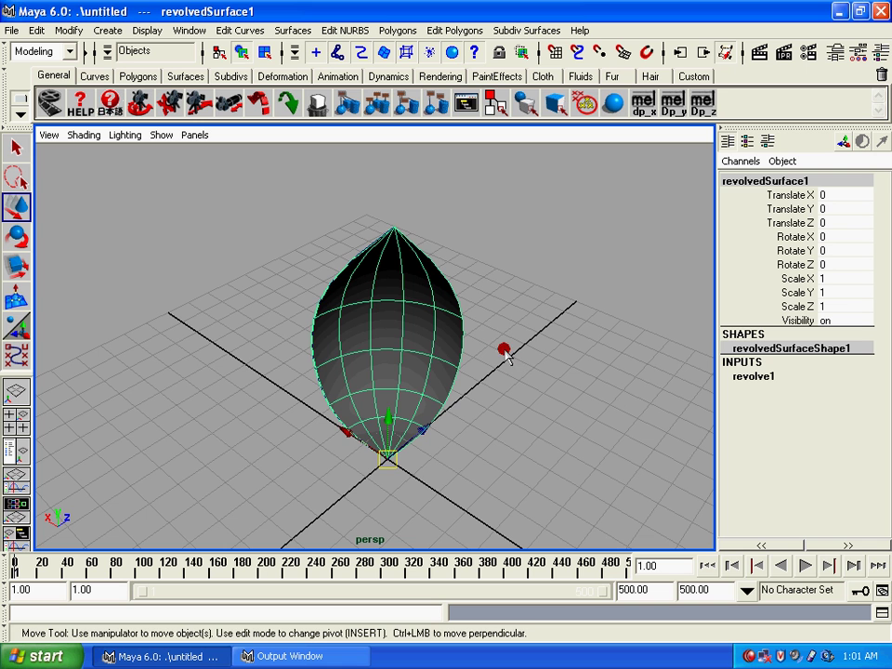
pyautogui.press('e')
pyautogui.moveTo(428, 520); pyautogui.dragTo(378, 523)
pyautogui.press('space')
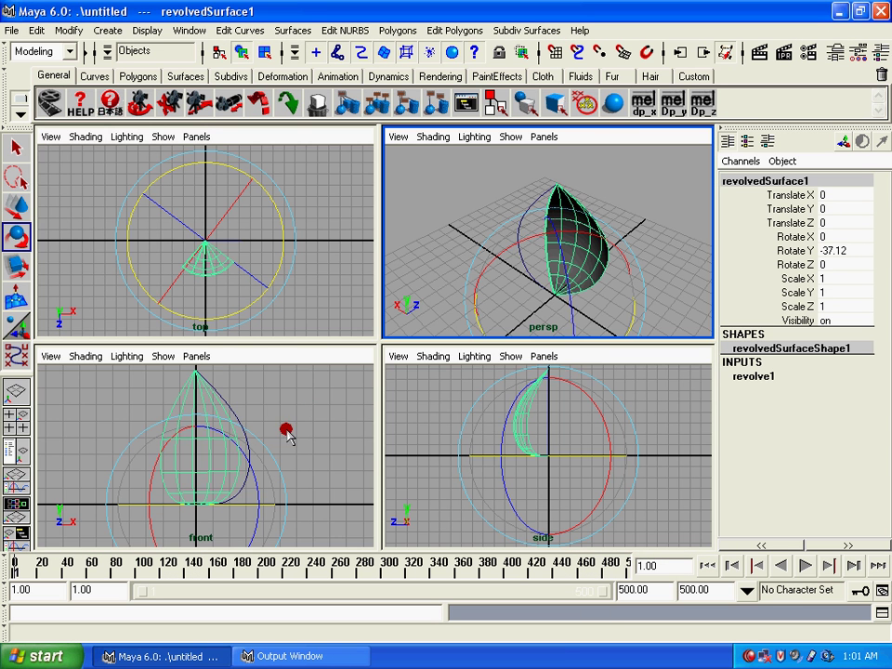
pyautogui.press('space')
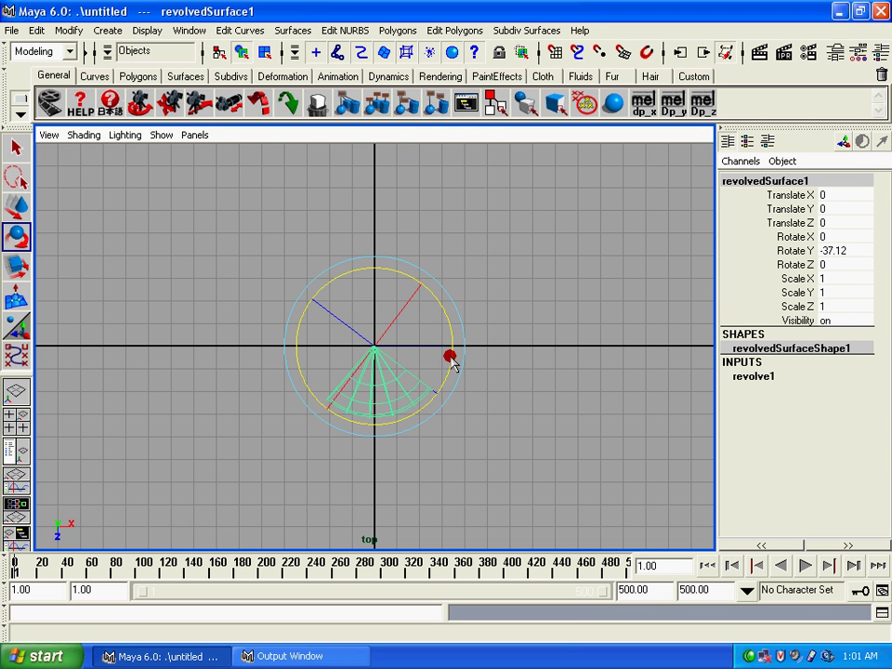
pyautogui.moveTo(453, 332); pyautogui.dragTo(449, 339)
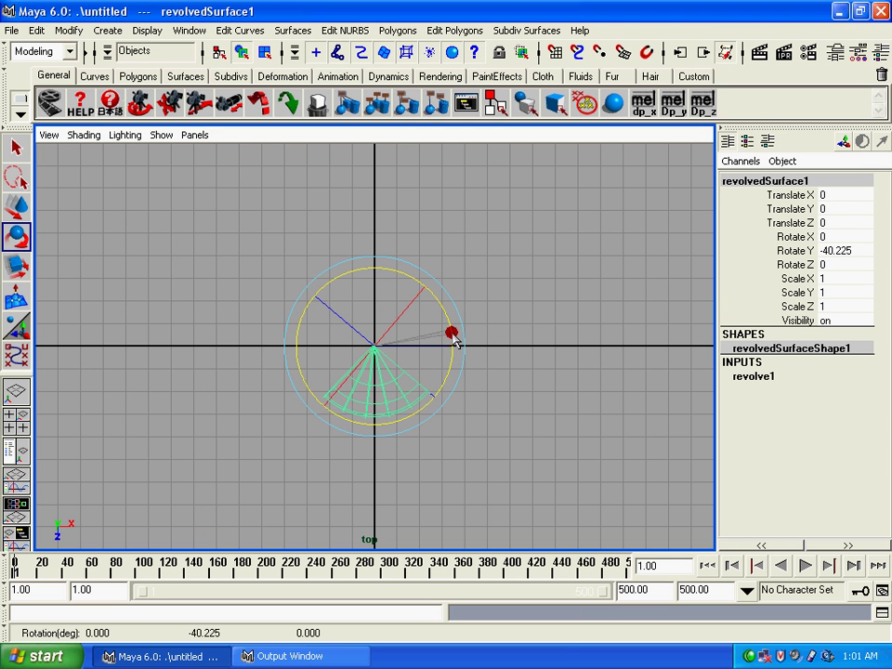
pyautogui.click(67, 29)
pyautogui.click(69, 86)
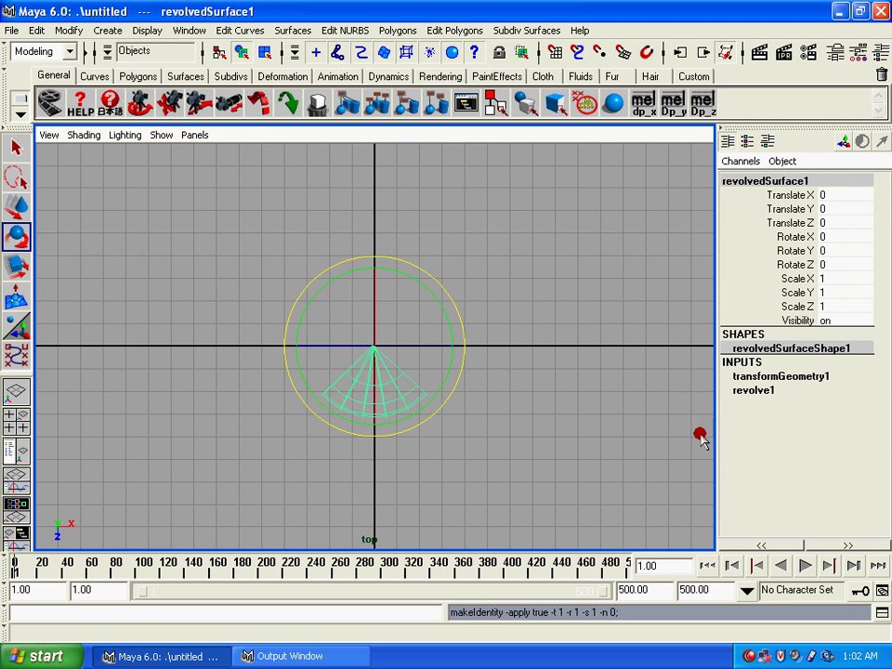
# In the maximized perspective view, tilt the petal forward to Rotate X 3.447
pyautogui.click(584, 449)
pyautogui.press('space')
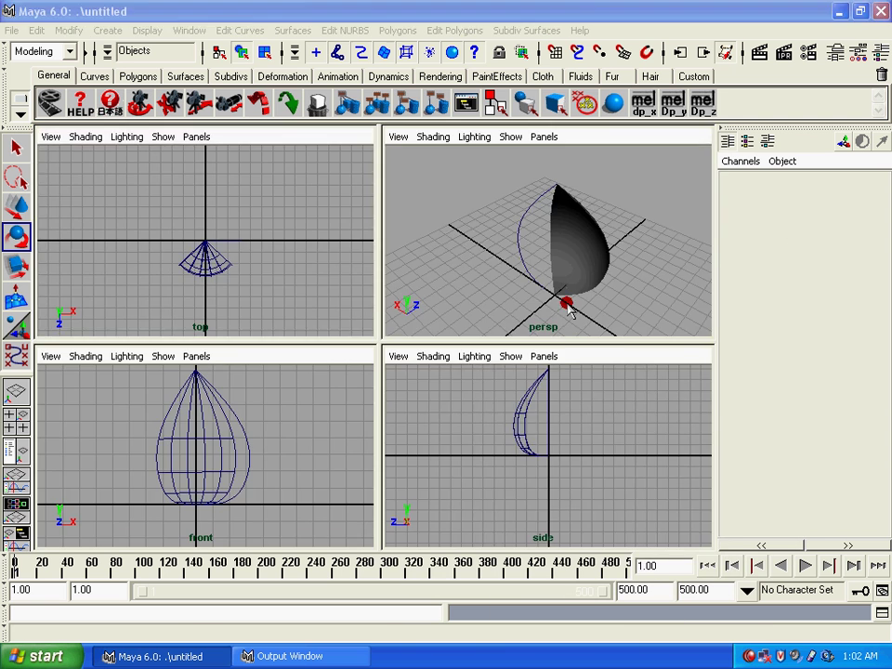
pyautogui.press('space')
pyautogui.click(444, 295)
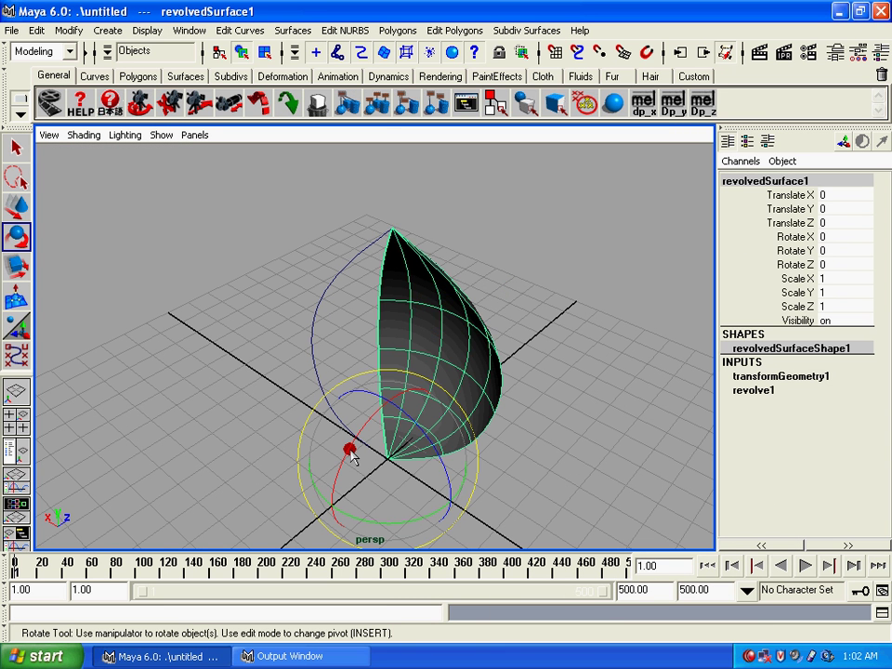
pyautogui.moveTo(352, 451); pyautogui.dragTo(355, 426)
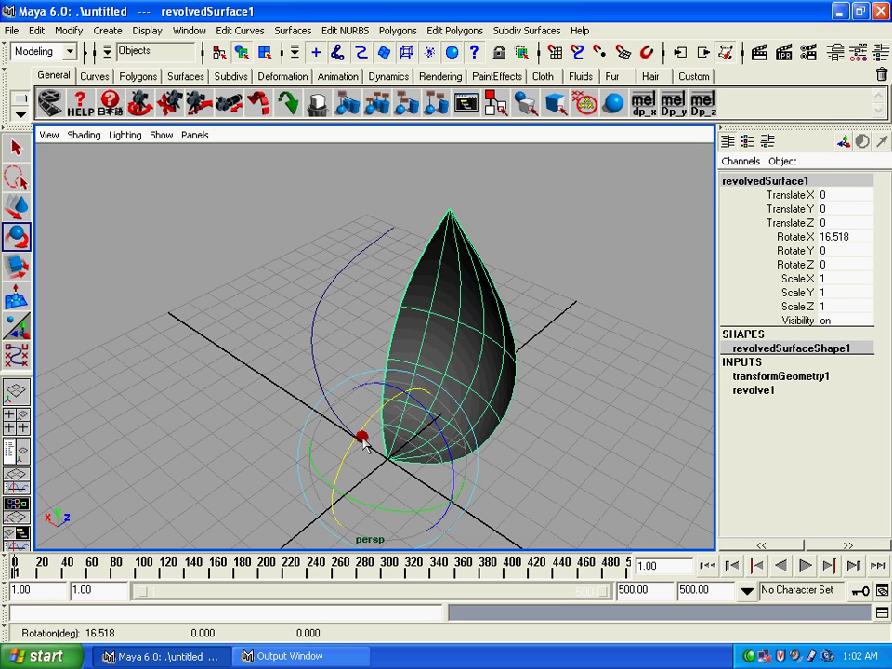
pyautogui.moveTo(363, 443)
pyautogui.mouseDown()
pyautogui.moveTo(361, 434)
pyautogui.moveTo(344, 449)
pyautogui.mouseUp()
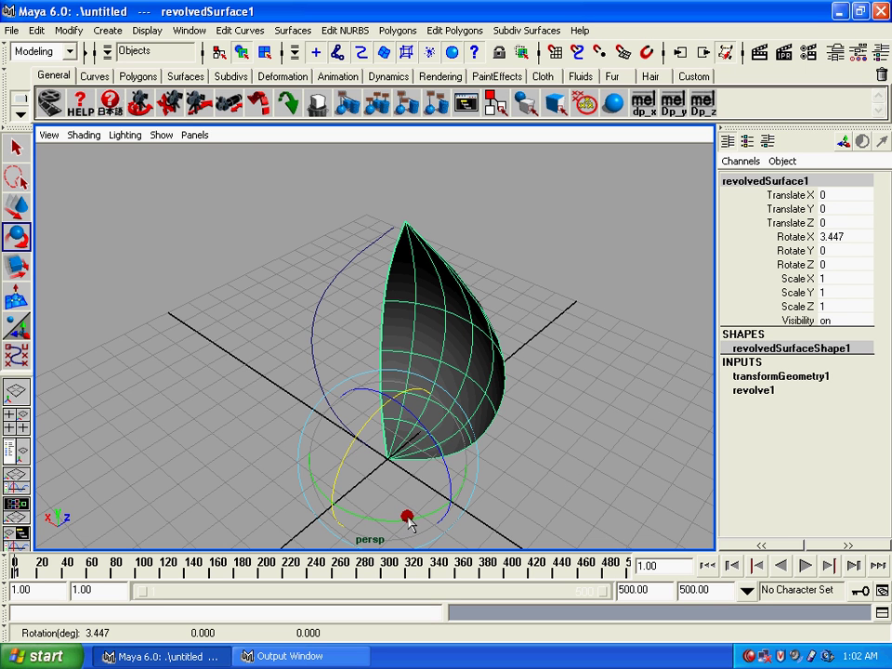
pyautogui.click(36, 30)
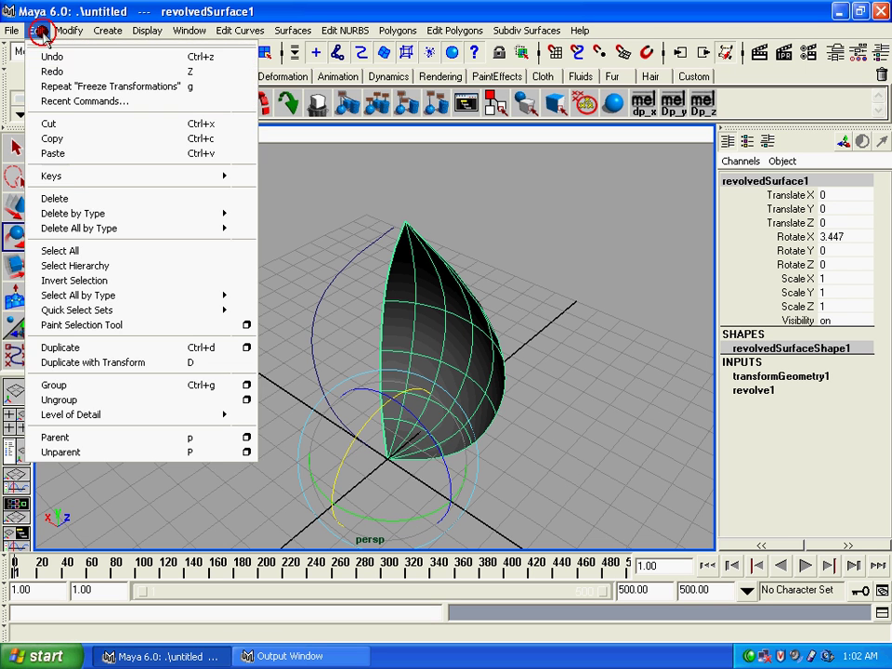
# Duplicate the petal with reset Duplicate settings and rotate the copy around its base
pyautogui.click(246, 348)
pyautogui.click(509, 78)
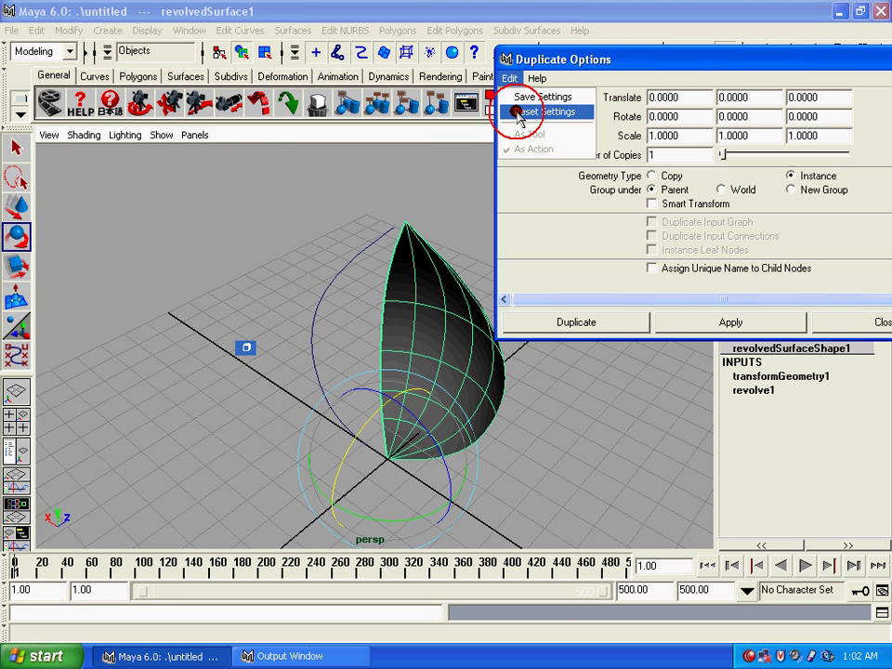
pyautogui.click(519, 112)
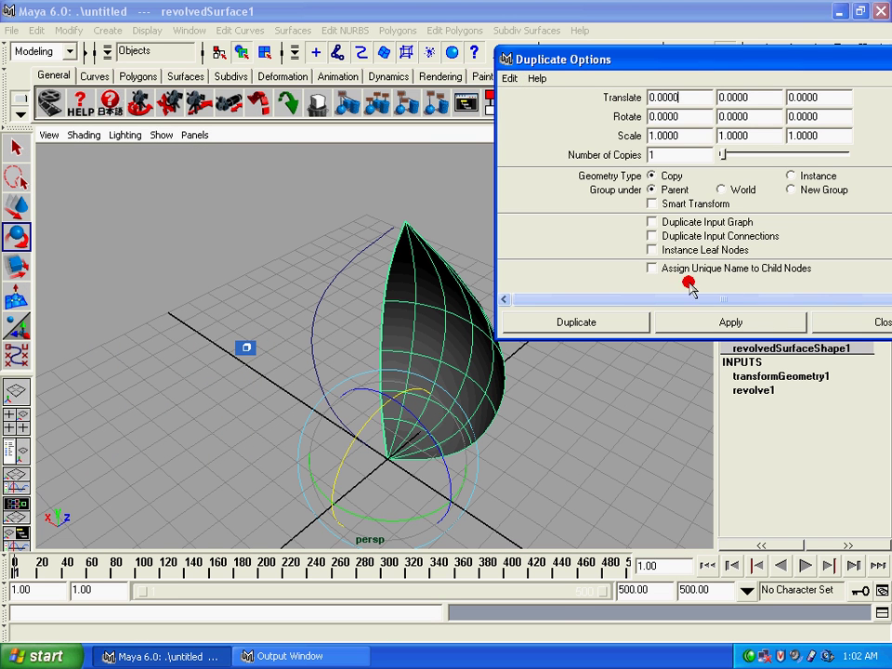
pyautogui.click(749, 321)
pyautogui.click(836, 322)
pyautogui.click(411, 437)
pyautogui.moveTo(411, 437)
pyautogui.keyDown('alt'); pyautogui.mouseDown()
pyautogui.moveTo(398, 410)
pyautogui.moveTo(370, 437)
pyautogui.moveTo(194, 432)
pyautogui.moveTo(340, 424)
pyautogui.moveTo(387, 436)
pyautogui.moveTo(197, 448)
pyautogui.moveTo(205, 442)
pyautogui.mouseUp(); pyautogui.keyUp('alt')
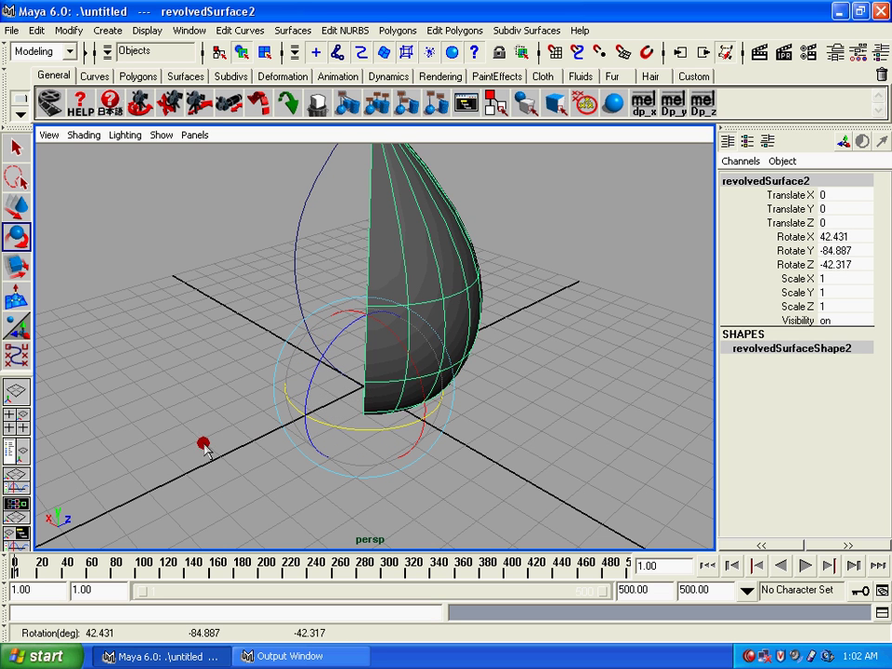
pyautogui.press('f')
pyautogui.moveTo(360, 410)
pyautogui.keyDown('alt'); pyautogui.mouseDown()
pyautogui.moveTo(235, 425)
pyautogui.moveTo(354, 423)
pyautogui.moveTo(340, 414)
pyautogui.moveTo(358, 421)
pyautogui.mouseUp(); pyautogui.keyUp('alt')
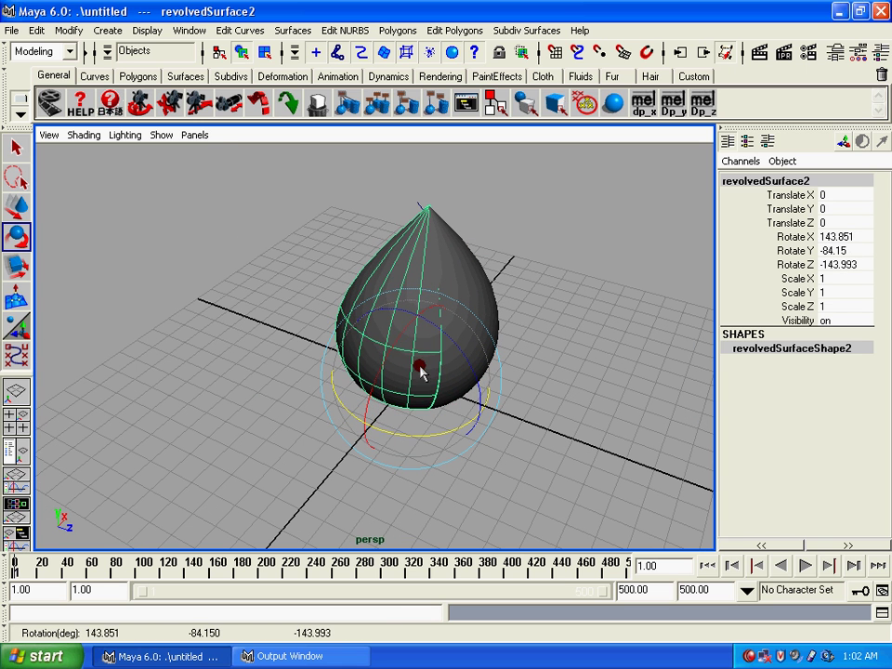
pyautogui.moveTo(400, 340); pyautogui.dragTo(372, 355)
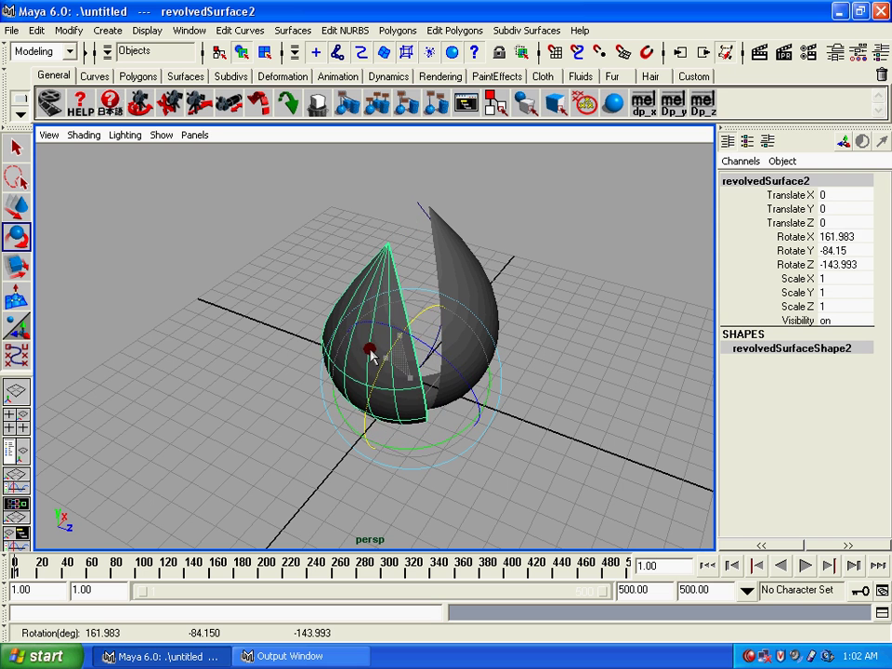
# Adjust the original petal's tilt, undo a stray duplicate rotation, and reselect revolvedSurface2
pyautogui.click(498, 324)
pyautogui.moveTo(463, 360)
pyautogui.mouseDown()
pyautogui.moveTo(483, 380)
pyautogui.moveTo(485, 371)
pyautogui.moveTo(334, 365)
pyautogui.moveTo(337, 350)
pyautogui.moveTo(355, 343)
pyautogui.moveTo(427, 400)
pyautogui.mouseUp()
pyautogui.moveTo(310, 273); pyautogui.dragTo(433, 315)
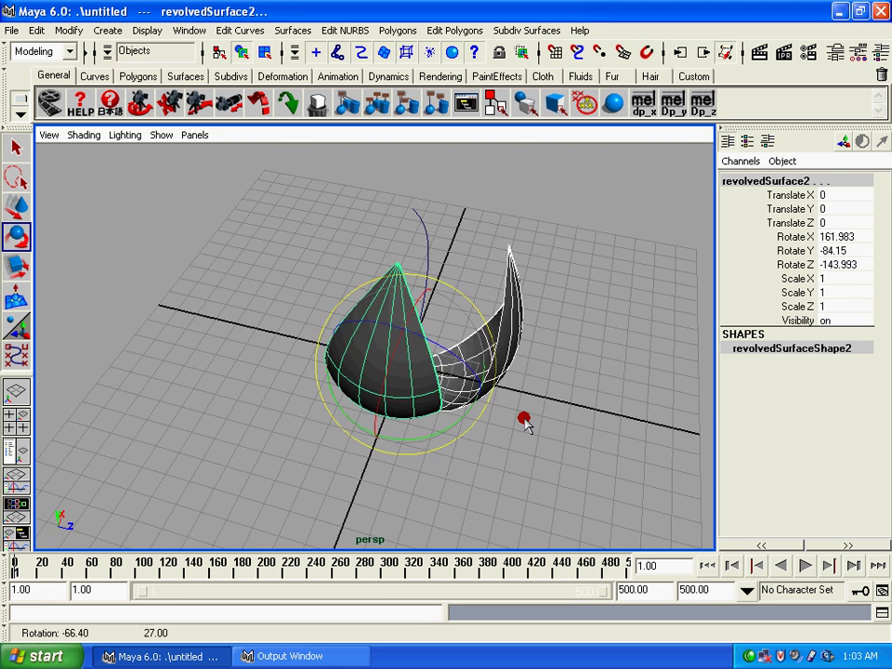
pyautogui.moveTo(473, 393); pyautogui.dragTo(482, 394)
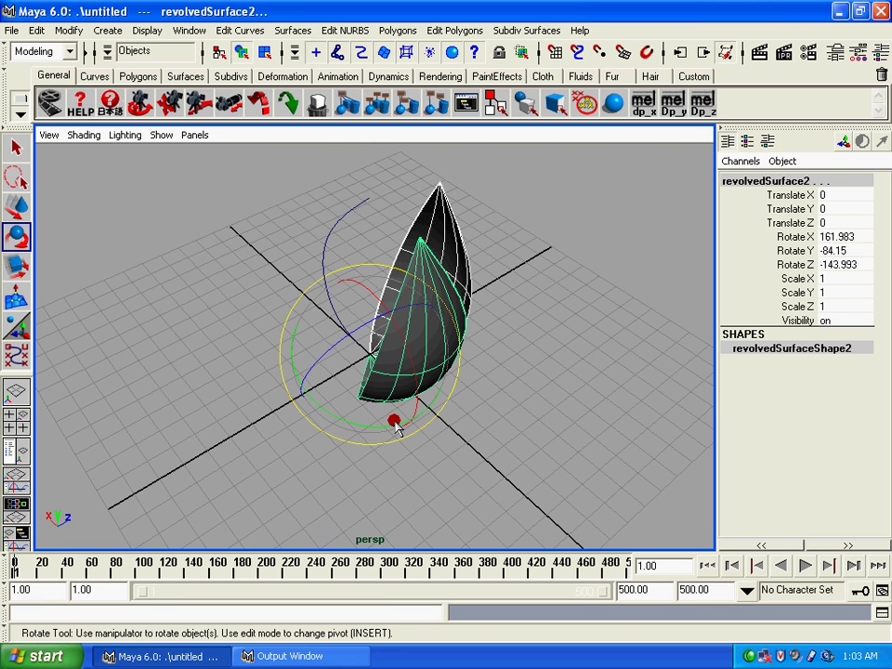
pyautogui.hotkey('ctrl', 'd')
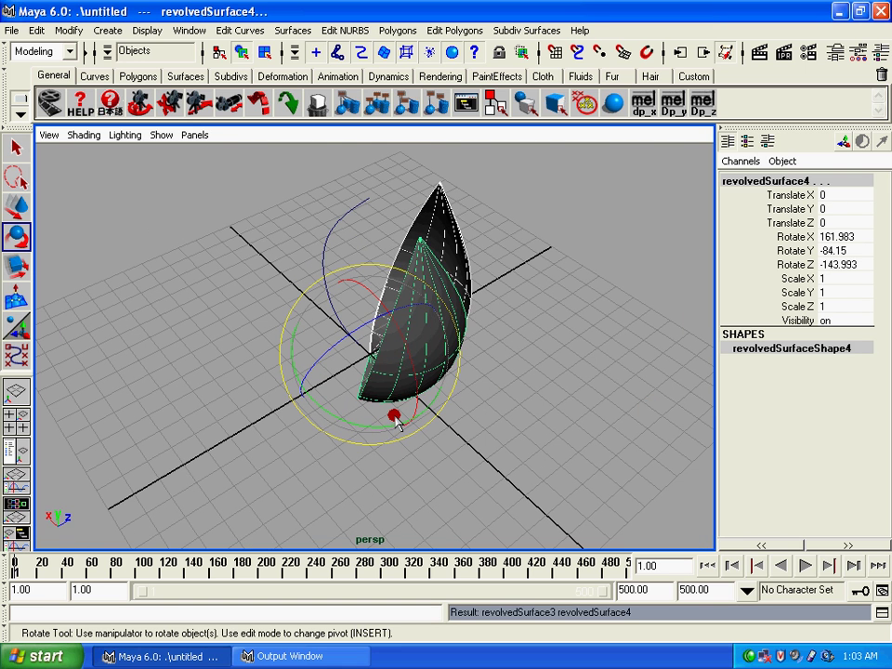
pyautogui.moveTo(392, 426); pyautogui.dragTo(203, 394)
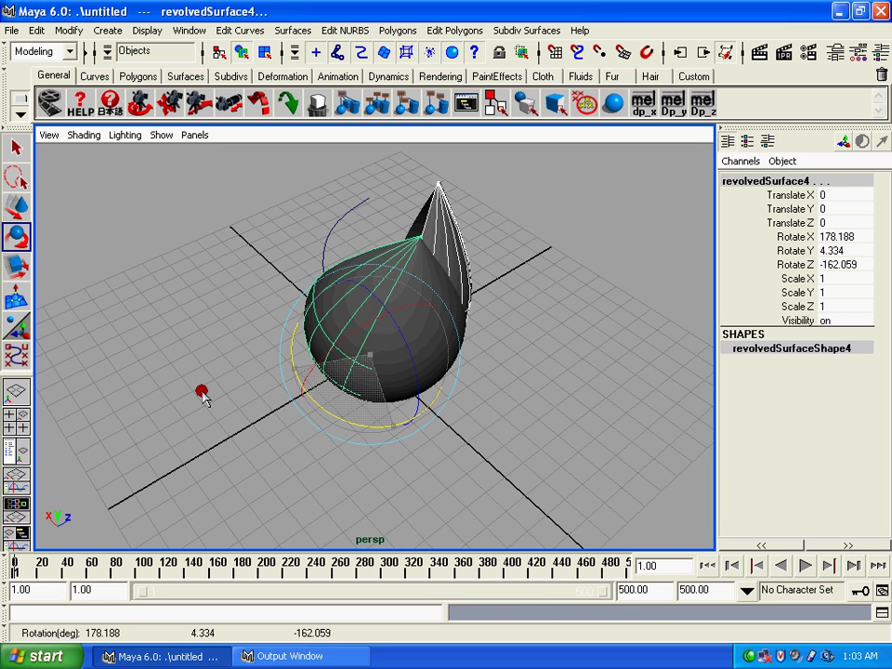
pyautogui.hotkey('ctrl', 'z')
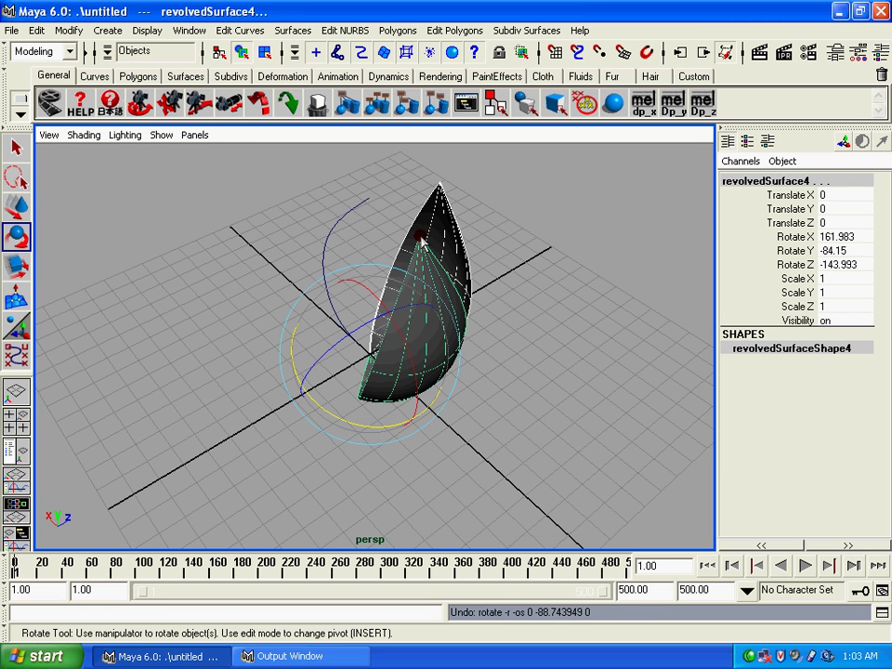
pyautogui.click(420, 296)
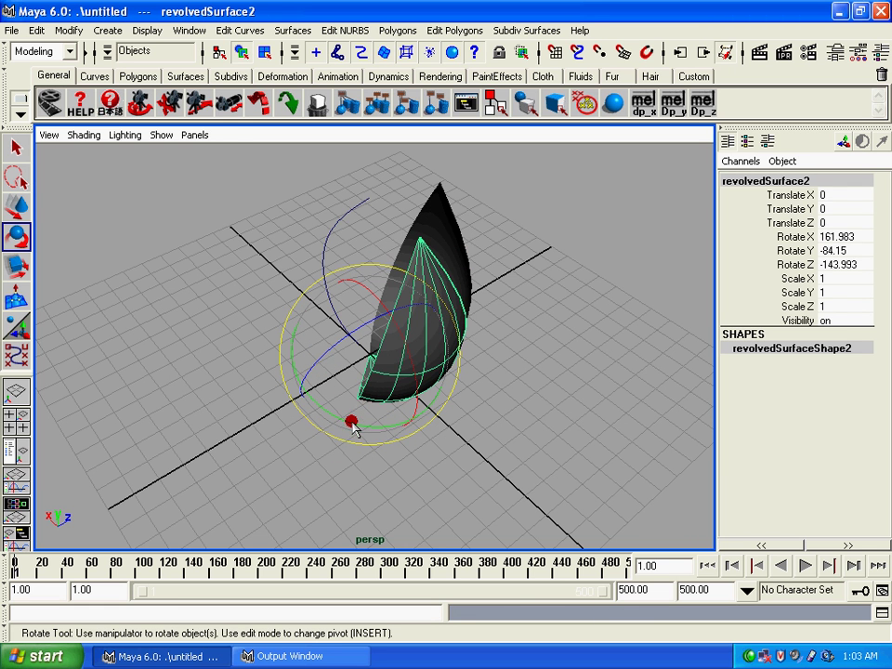
pyautogui.moveTo(353, 423)
pyautogui.keyDown('alt'); pyautogui.mouseDown()
pyautogui.moveTo(503, 372)
pyautogui.moveTo(405, 219)
pyautogui.mouseUp(); pyautogui.keyUp('alt')
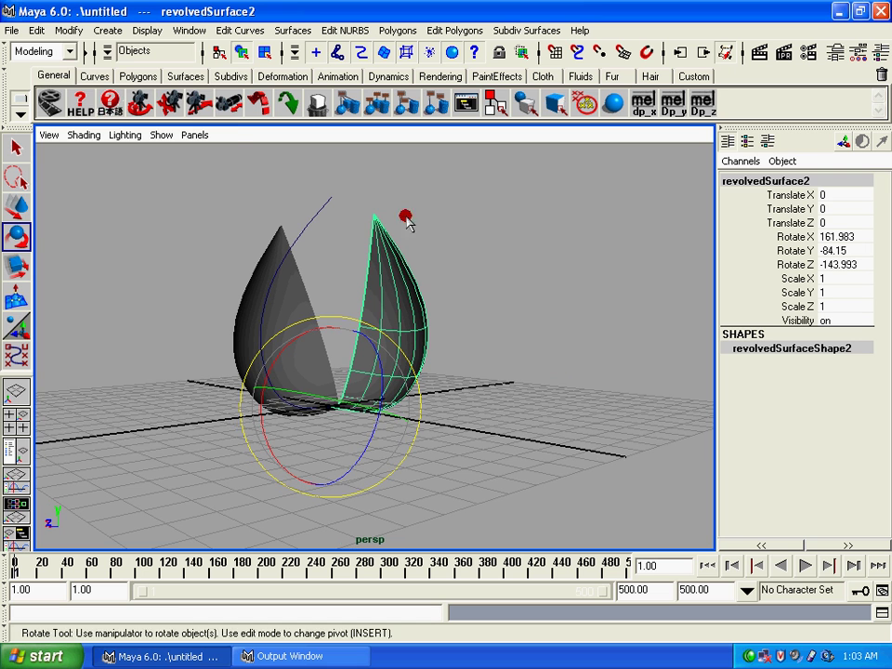
# Freeze the copy's transformations, spin it around Y, and duplicate it
pyautogui.click(59, 31)
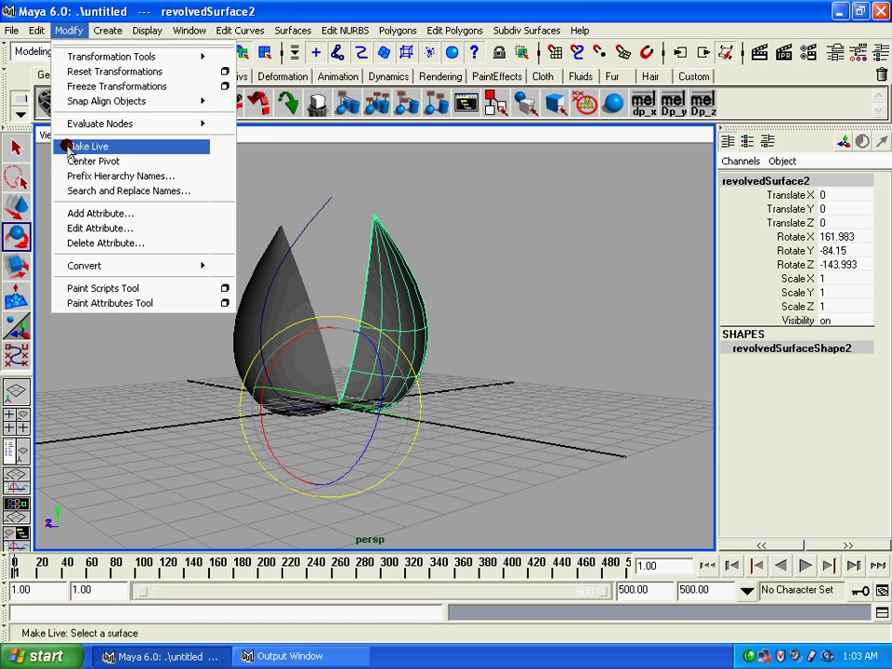
pyautogui.click(74, 85)
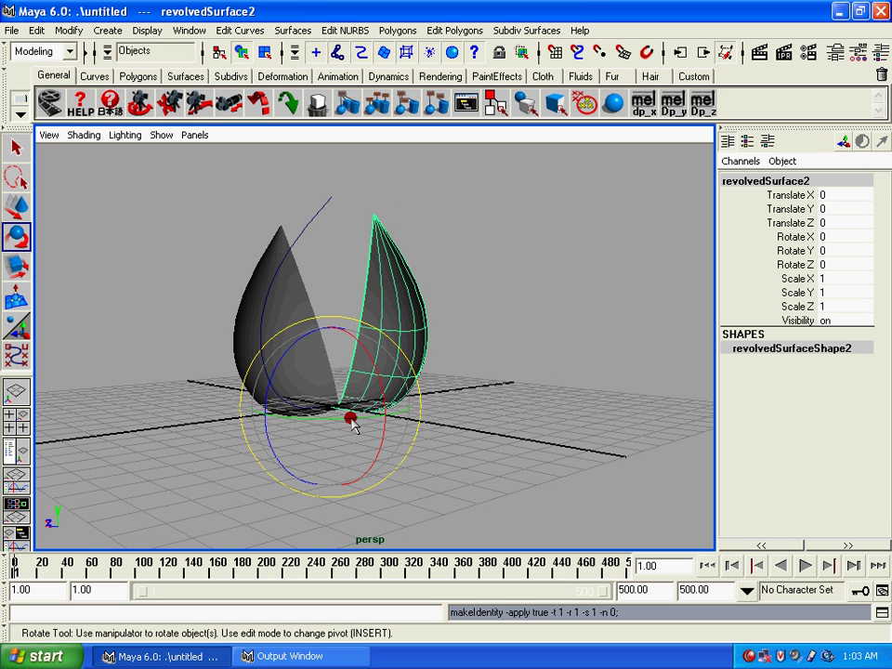
pyautogui.moveTo(353, 423)
pyautogui.mouseDown()
pyautogui.moveTo(291, 434)
pyautogui.moveTo(403, 418)
pyautogui.moveTo(263, 429)
pyautogui.moveTo(306, 414)
pyautogui.moveTo(69, 443)
pyautogui.mouseUp()
pyautogui.hotkey('ctrl', 'd')
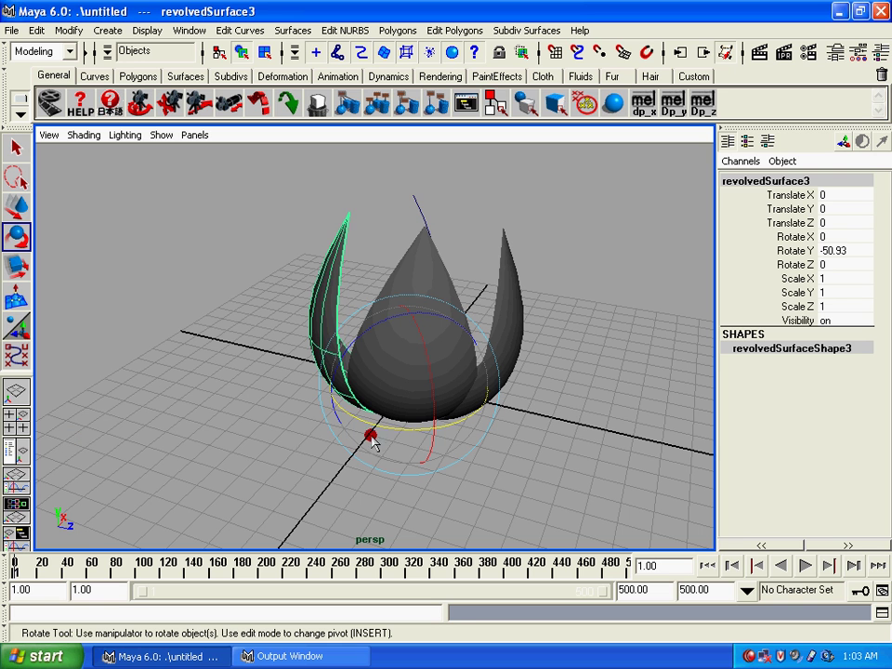
# Repeat the rotated duplicate with Shift+D until five petals ring the bud, then deselect
pyautogui.hotkey('shift', 'd')
pyautogui.click(387, 430)
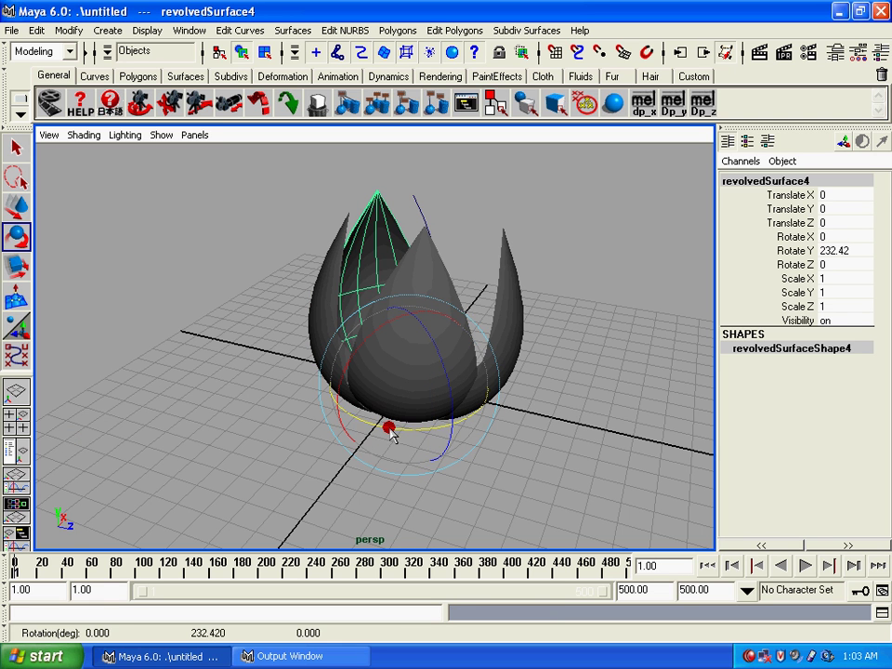
pyautogui.hotkey('shift', 'd')
pyautogui.moveTo(390, 423)
pyautogui.keyDown('alt'); pyautogui.mouseDown()
pyautogui.moveTo(656, 438)
pyautogui.moveTo(488, 462)
pyautogui.mouseUp(); pyautogui.keyUp('alt')
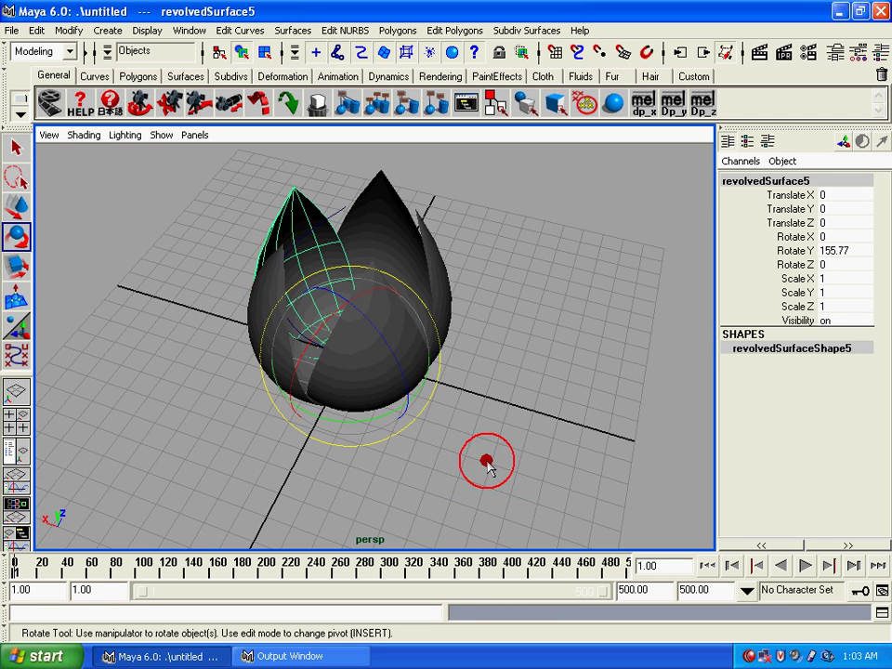
pyautogui.keyDown('alt'); pyautogui.moveTo(488, 461); pyautogui.dragTo(532, 414, button='right'); pyautogui.keyUp('alt')
pyautogui.moveTo(531, 415)
pyautogui.keyDown('alt'); pyautogui.mouseDown()
pyautogui.moveTo(458, 289)
pyautogui.moveTo(555, 343)
pyautogui.mouseUp(); pyautogui.keyUp('alt')
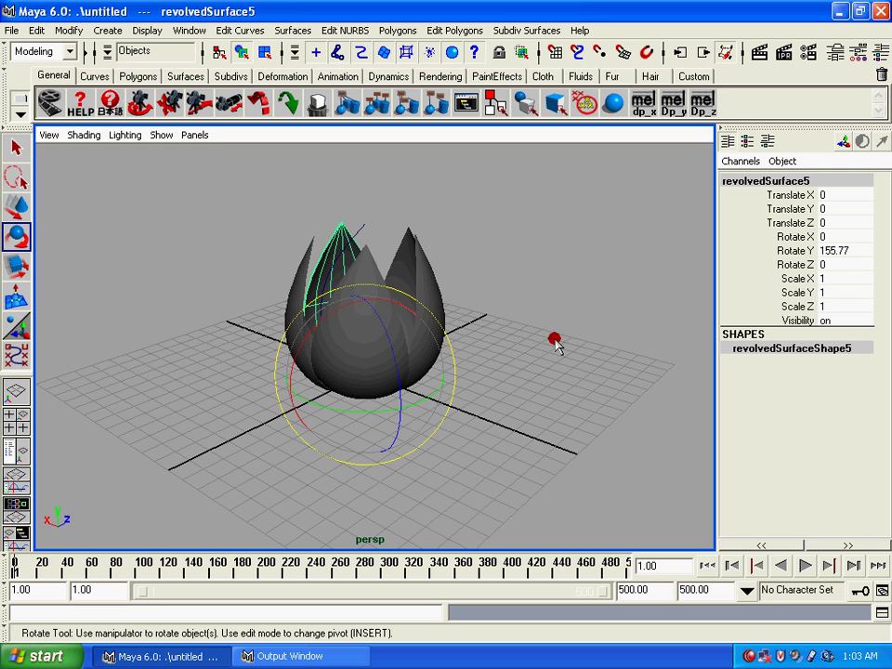
pyautogui.click(553, 341)
pyautogui.keyDown('alt'); pyautogui.moveTo(402, 370); pyautogui.dragTo(408, 462, button='right'); pyautogui.keyUp('alt')
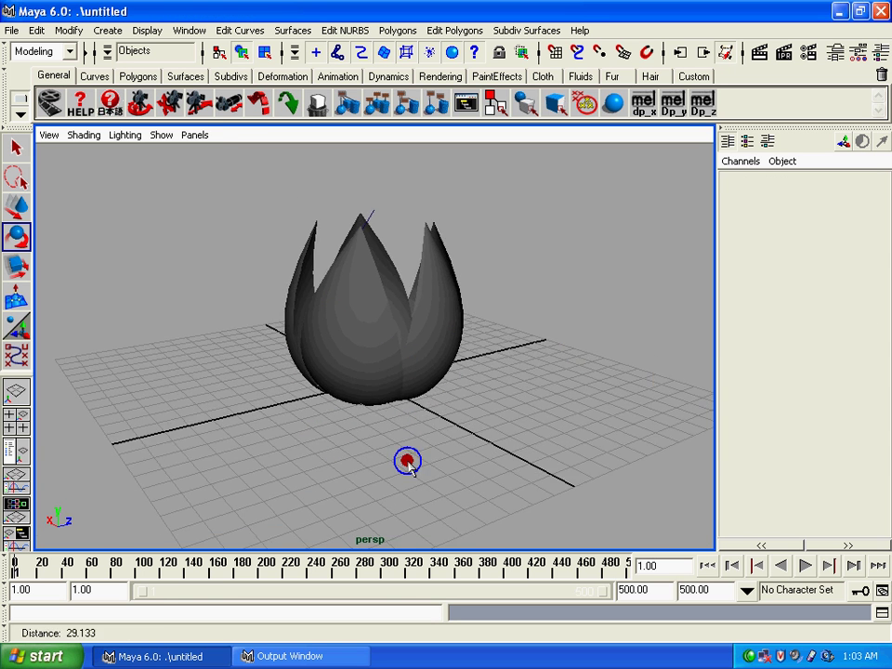
pyautogui.moveTo(408, 462)
pyautogui.keyDown('alt'); pyautogui.mouseDown()
pyautogui.moveTo(432, 361)
pyautogui.moveTo(424, 349)
pyautogui.moveTo(435, 338)
pyautogui.mouseUp(); pyautogui.keyUp('alt')
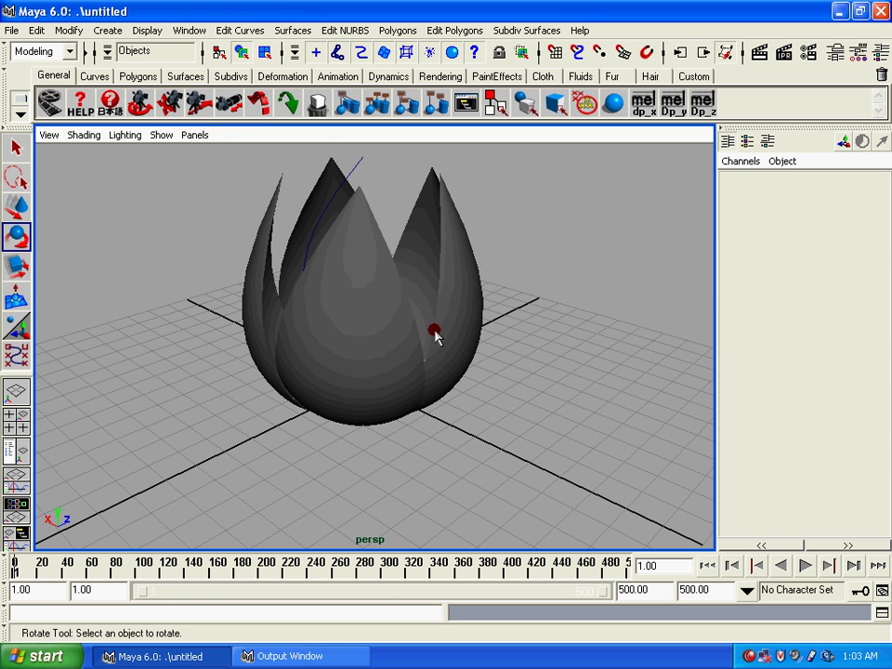
# Orbit around the flower, checking the petals and the missing profile curve1
pyautogui.click(371, 319)
pyautogui.keyDown('alt'); pyautogui.moveTo(359, 398); pyautogui.dragTo(278, 360); pyautogui.keyUp('alt')
pyautogui.moveTo(279, 360)
pyautogui.keyDown('alt'); pyautogui.mouseDown(button='right')
pyautogui.moveTo(418, 392)
pyautogui.moveTo(413, 415)
pyautogui.mouseUp(button='right'); pyautogui.keyUp('alt')
pyautogui.moveTo(412, 414)
pyautogui.keyDown('alt'); pyautogui.mouseDown()
pyautogui.moveTo(387, 405)
pyautogui.moveTo(432, 243)
pyautogui.moveTo(495, 255)
pyautogui.mouseUp(); pyautogui.keyUp('alt')
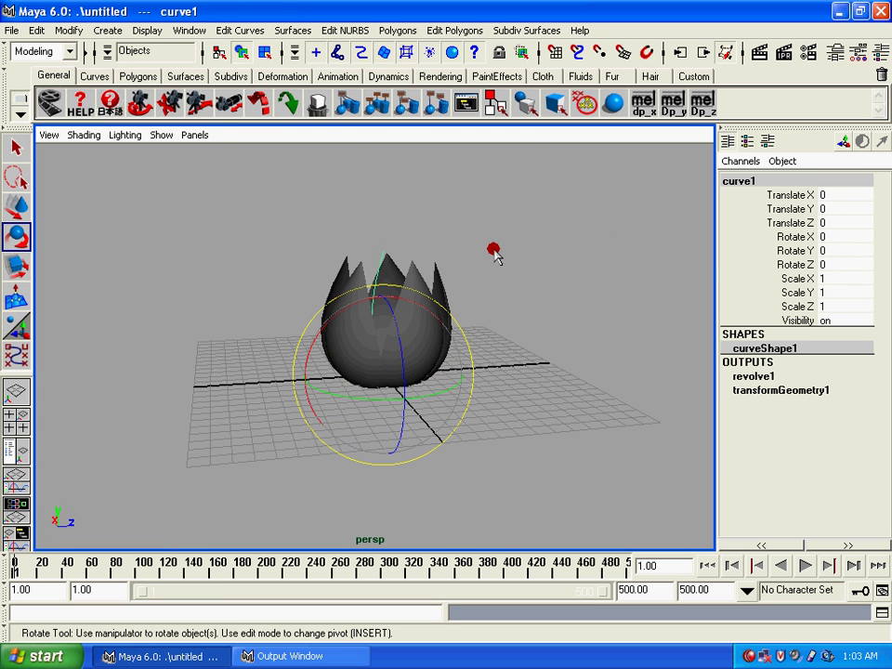
pyautogui.click(484, 350)
pyautogui.moveTo(484, 351)
pyautogui.keyDown('alt'); pyautogui.mouseDown()
pyautogui.moveTo(332, 368)
pyautogui.moveTo(424, 247)
pyautogui.mouseUp(); pyautogui.keyUp('alt')
pyautogui.click(409, 262)
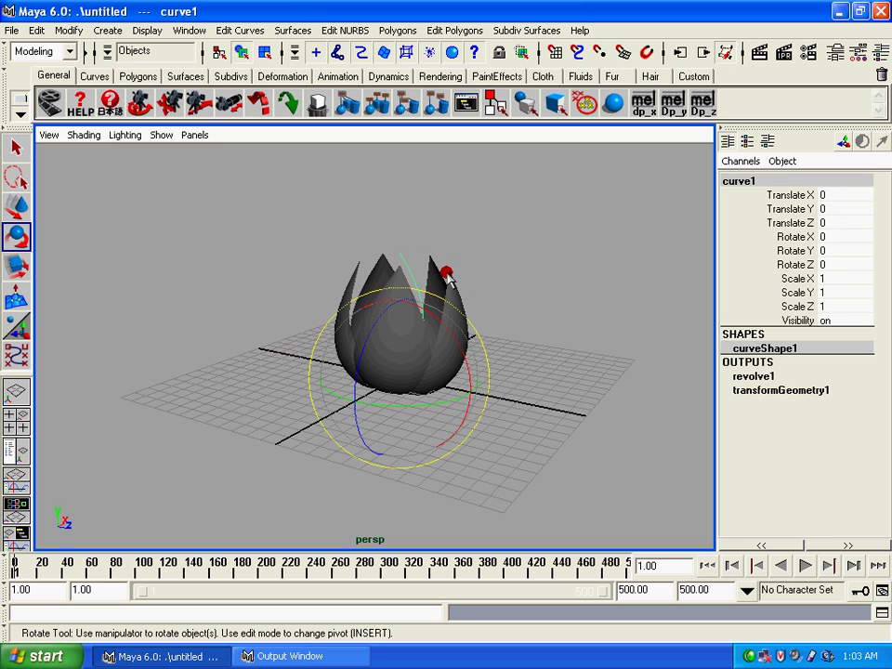
pyautogui.click(453, 286)
pyautogui.moveTo(354, 339)
pyautogui.keyDown('alt'); pyautogui.mouseDown()
pyautogui.moveTo(484, 338)
pyautogui.moveTo(514, 349)
pyautogui.mouseUp(); pyautogui.keyUp('alt')
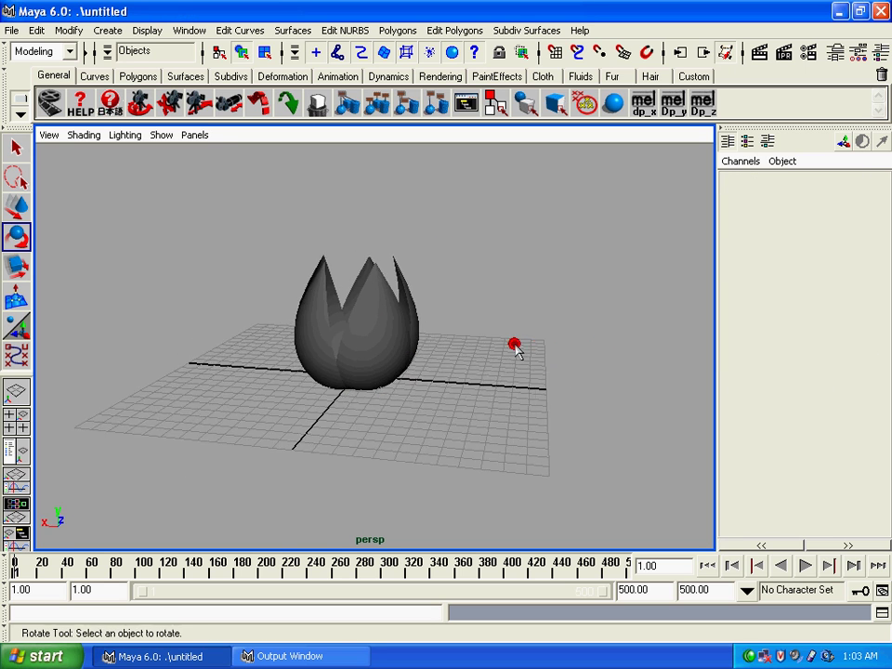
pyautogui.keyDown('alt'); pyautogui.moveTo(514, 349); pyautogui.dragTo(470, 393, button='right'); pyautogui.keyUp('alt')
pyautogui.moveTo(316, 532)
pyautogui.keyDown('alt'); pyautogui.mouseDown()
pyautogui.moveTo(295, 503)
pyautogui.moveTo(183, 444)
pyautogui.moveTo(375, 396)
pyautogui.moveTo(357, 460)
pyautogui.mouseUp(); pyautogui.keyUp('alt')
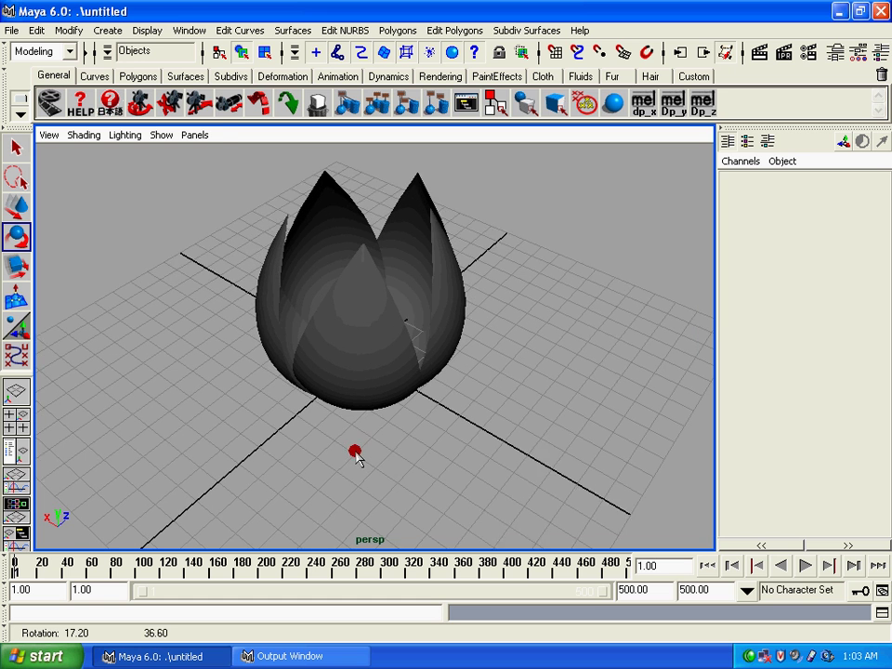
# Undo the deletion to restore curve1 and select it
pyautogui.hotkey('ctrl', 'z')
pyautogui.click(352, 246)
pyautogui.click(355, 191)
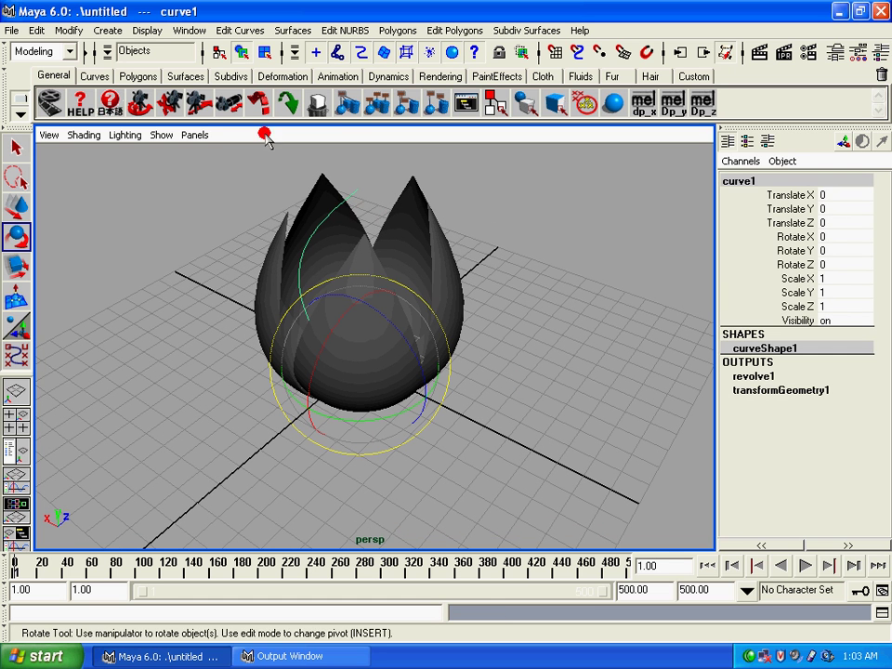
pyautogui.click(97, 31)
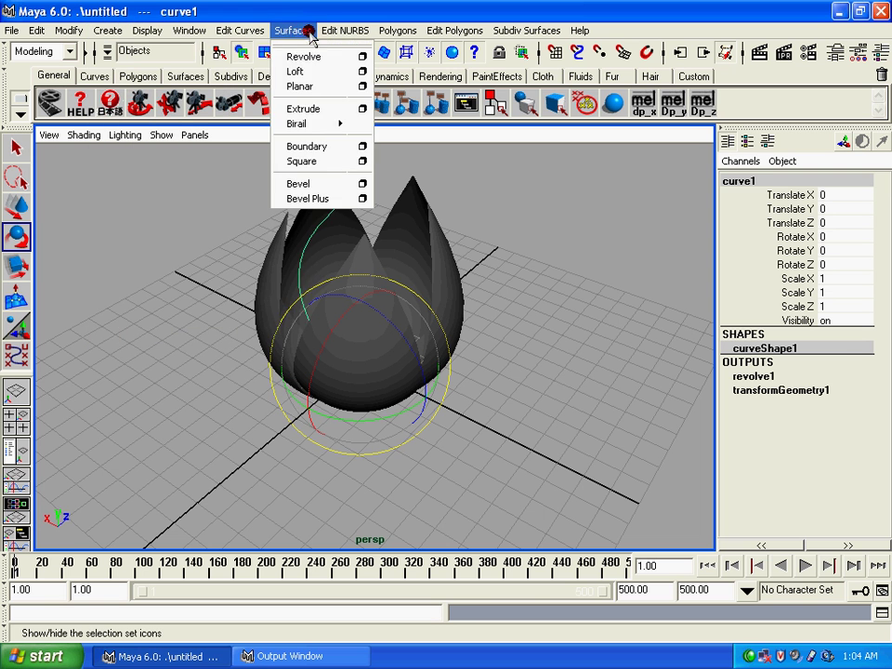
# Revolve curve1 into a full surface and scale it uniformly to 0.757 as the inner core
pyautogui.click(285, 56)
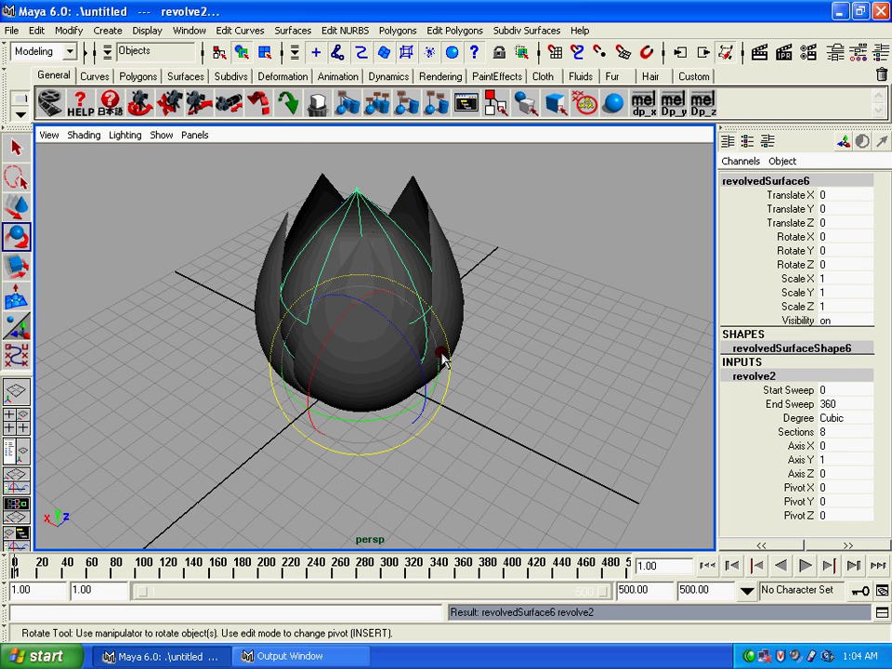
pyautogui.press('r')
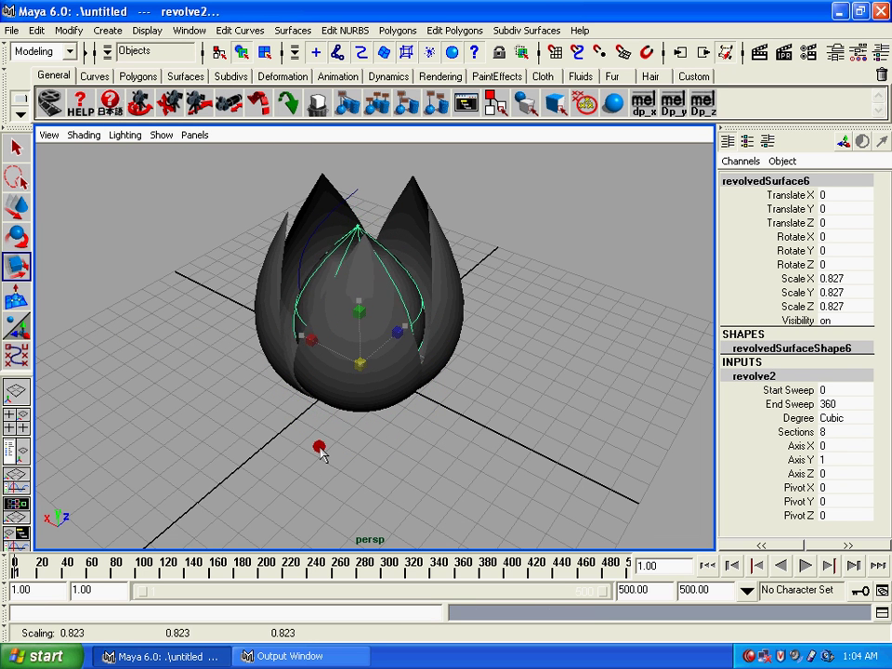
pyautogui.moveTo(367, 373)
pyautogui.mouseDown()
pyautogui.moveTo(309, 462)
pyautogui.moveTo(424, 440)
pyautogui.moveTo(692, 430)
pyautogui.moveTo(521, 327)
pyautogui.moveTo(526, 389)
pyautogui.mouseUp()
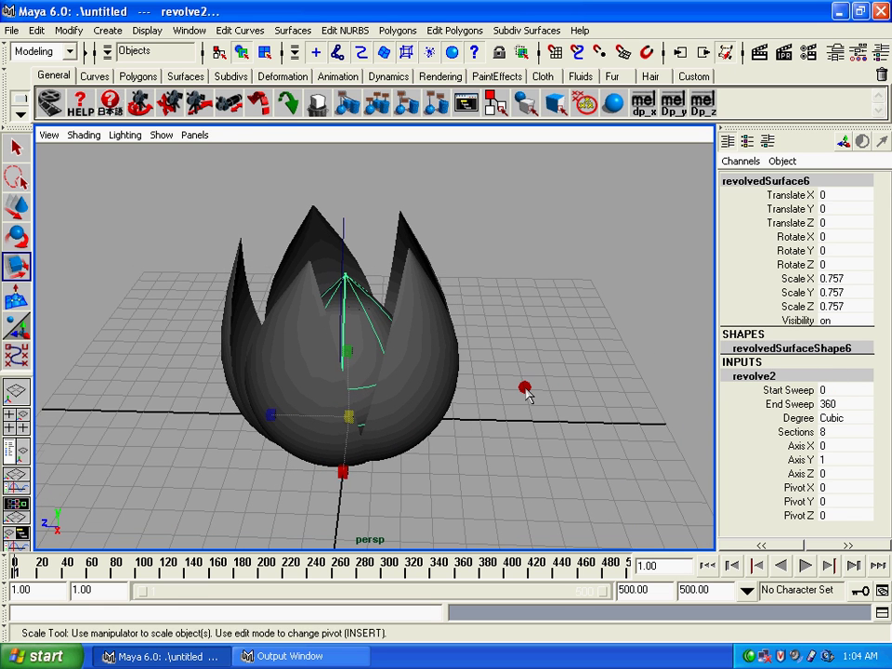
pyautogui.click(524, 390)
# Tilt the first two petals inward toward the centre with the Rotate tool
pyautogui.click(443, 348)
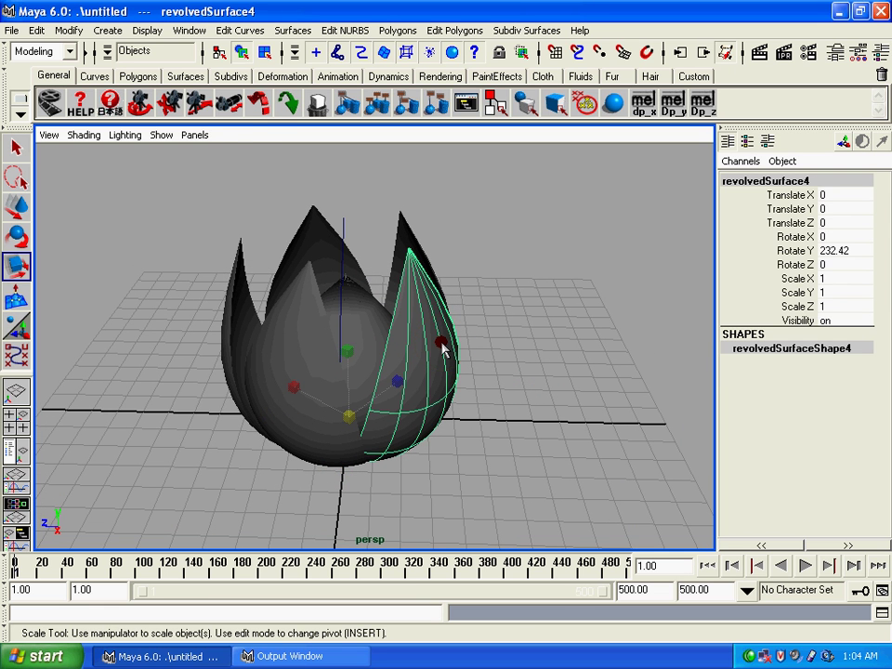
pyautogui.press('w')
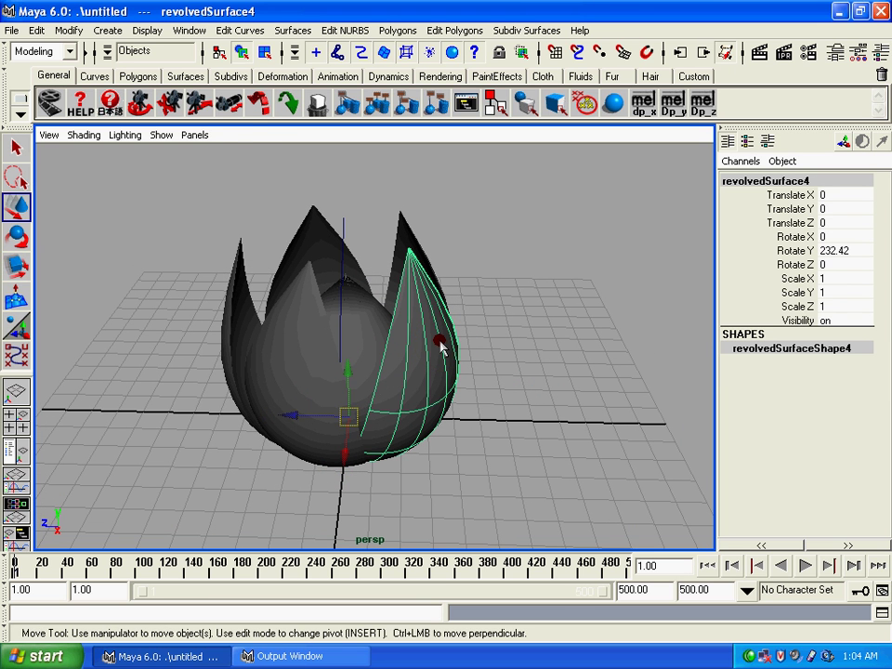
pyautogui.press('e')
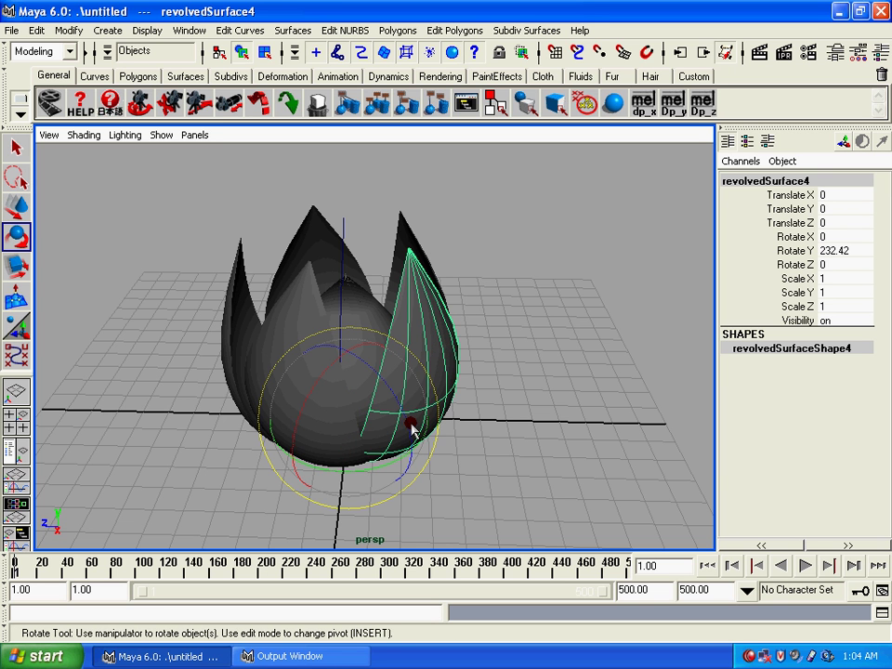
pyautogui.moveTo(409, 429); pyautogui.dragTo(394, 408)
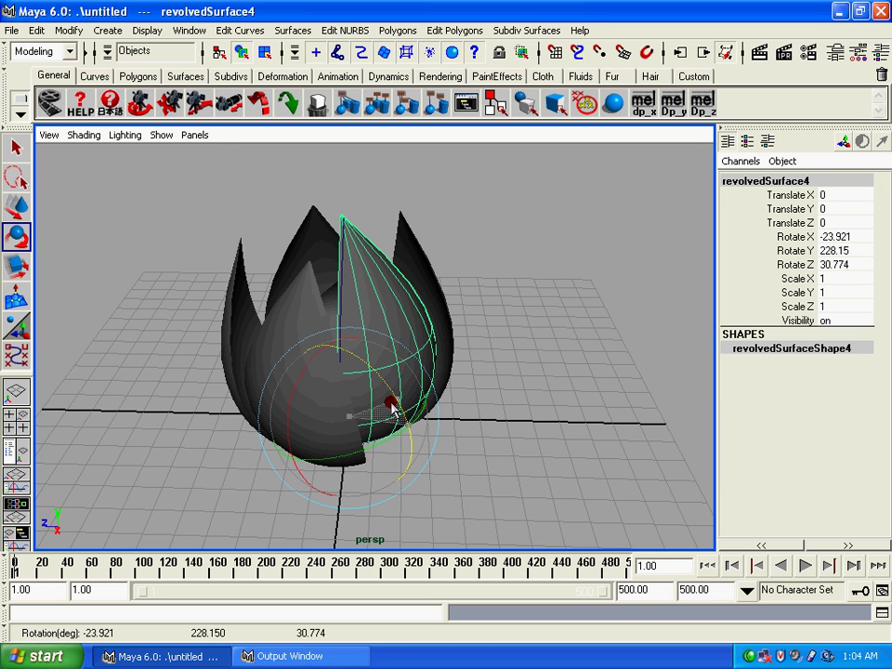
pyautogui.click(442, 308)
pyautogui.keyDown('alt'); pyautogui.moveTo(443, 308); pyautogui.dragTo(254, 384); pyautogui.keyUp('alt')
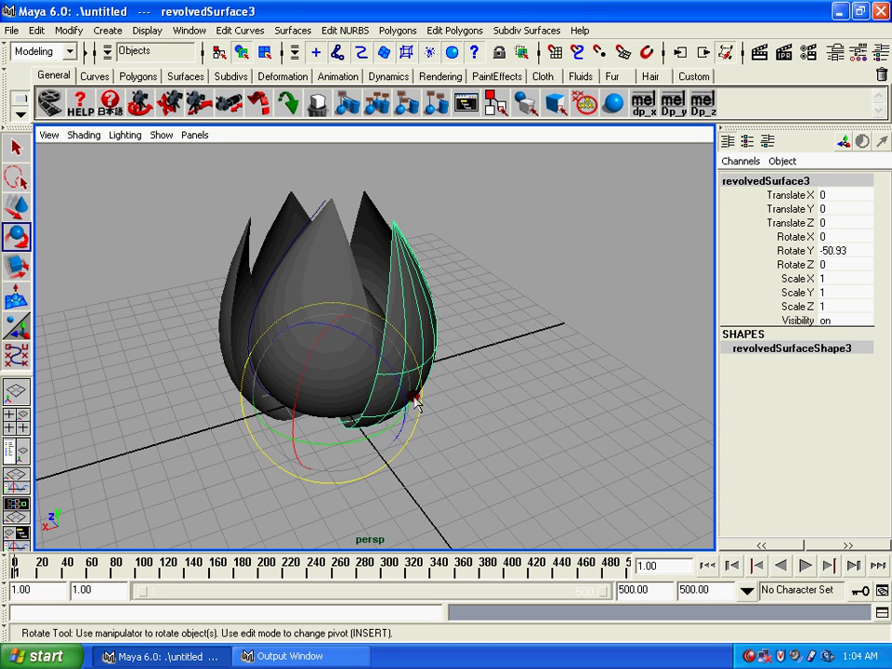
pyautogui.moveTo(420, 398)
pyautogui.mouseDown()
pyautogui.moveTo(386, 361)
pyautogui.moveTo(413, 344)
pyautogui.moveTo(434, 364)
pyautogui.moveTo(521, 309)
pyautogui.mouseUp()
# Tilt the remaining three petals inward, the fifth to 8.764, 157.321, 21.793
pyautogui.click(451, 299)
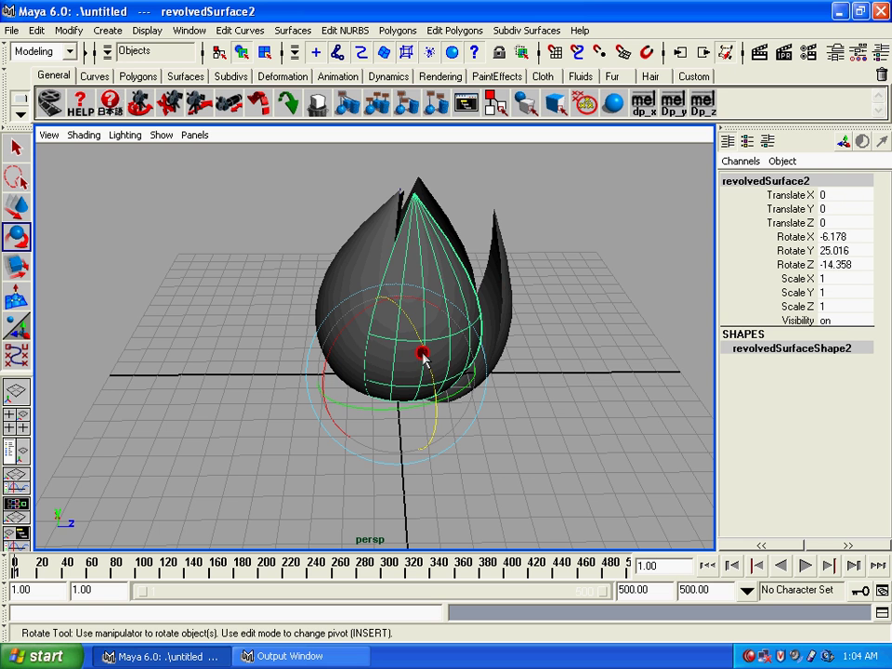
pyautogui.moveTo(423, 356)
pyautogui.mouseDown()
pyautogui.moveTo(418, 349)
pyautogui.moveTo(463, 350)
pyautogui.moveTo(409, 360)
pyautogui.mouseUp()
pyautogui.click(459, 354)
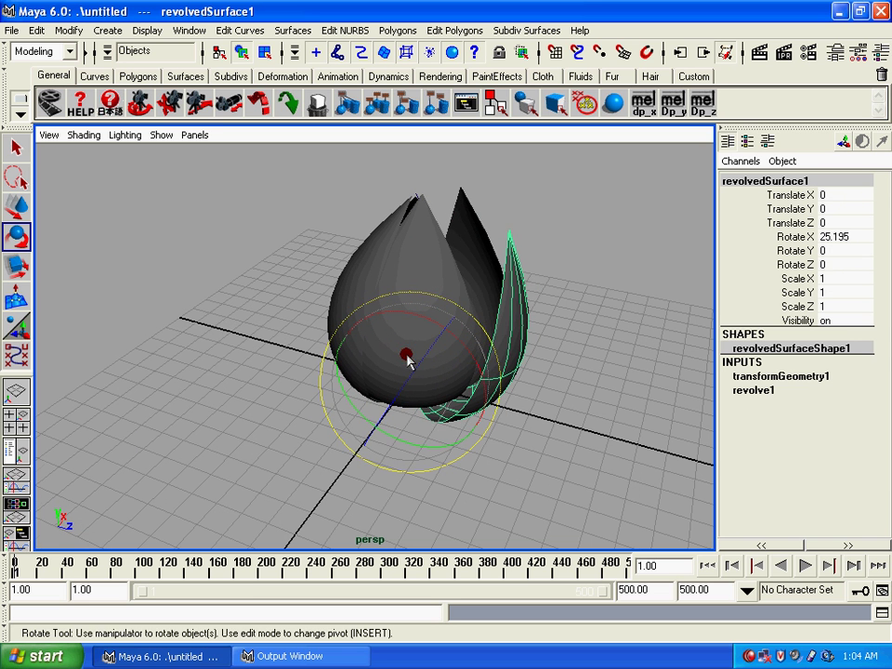
pyautogui.moveTo(477, 370)
pyautogui.mouseDown()
pyautogui.moveTo(456, 339)
pyautogui.moveTo(496, 322)
pyautogui.mouseUp()
pyautogui.click(504, 265)
pyautogui.moveTo(503, 265)
pyautogui.keyDown('alt'); pyautogui.mouseDown()
pyautogui.moveTo(422, 371)
pyautogui.moveTo(368, 375)
pyautogui.mouseUp(); pyautogui.keyUp('alt')
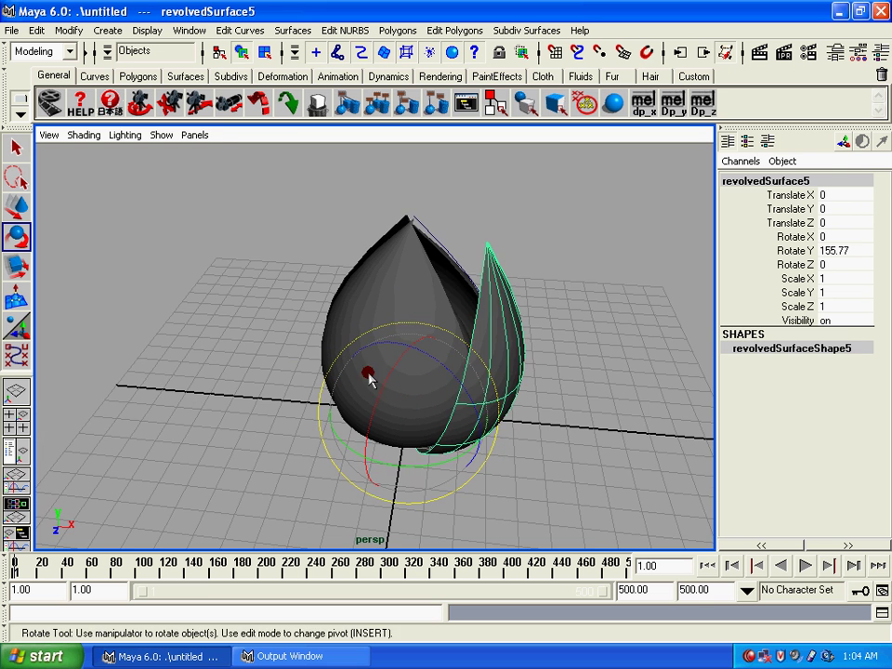
pyautogui.moveTo(461, 379)
pyautogui.mouseDown()
pyautogui.moveTo(430, 358)
pyautogui.moveTo(442, 366)
pyautogui.moveTo(343, 203)
pyautogui.mouseUp()
pyautogui.moveTo(309, 172); pyautogui.dragTo(599, 497)
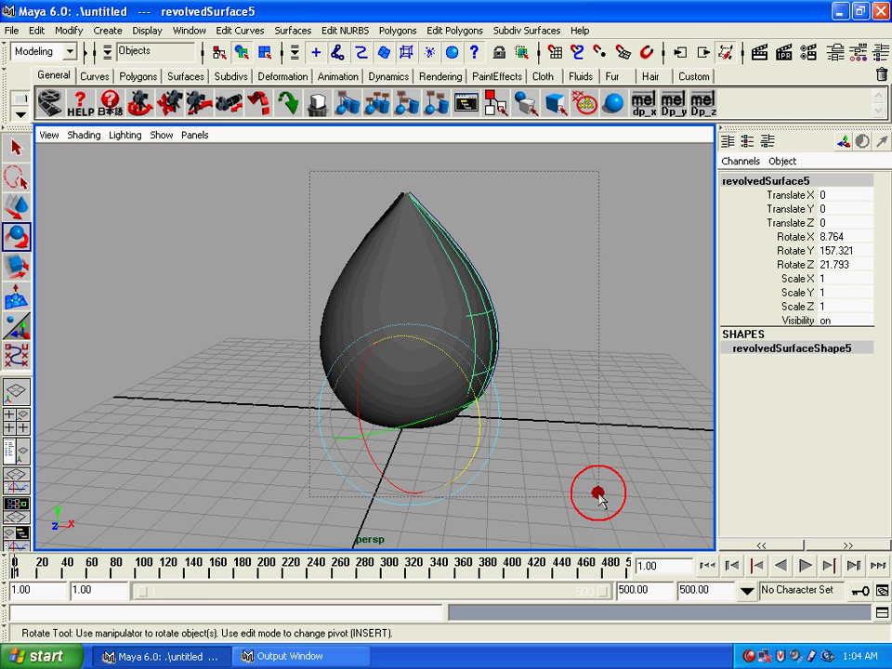
pyautogui.press('g')
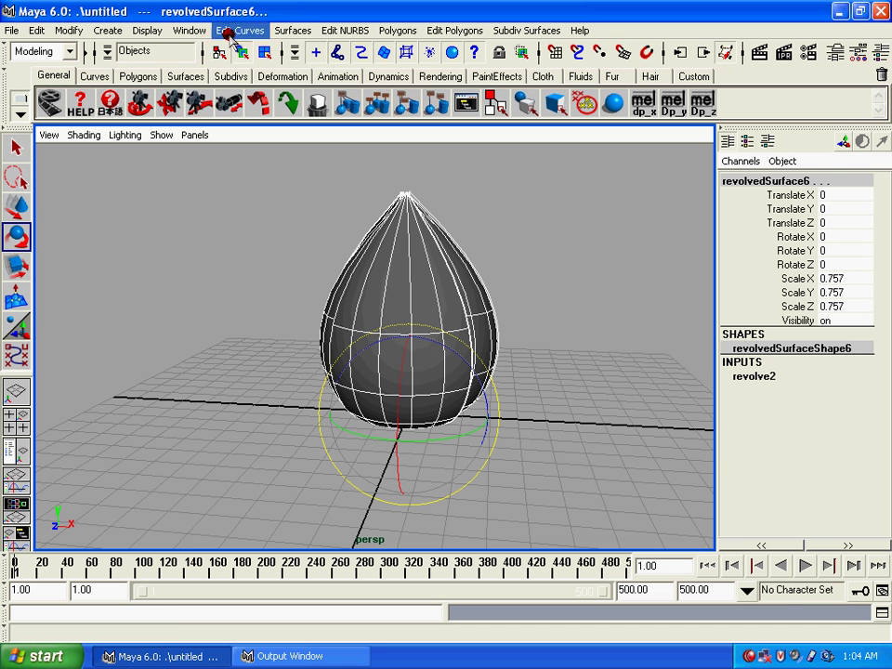
# In the Multilister, create a new Lambert material, lambert2, and select its lambert2SG group
pyautogui.click(189, 30)
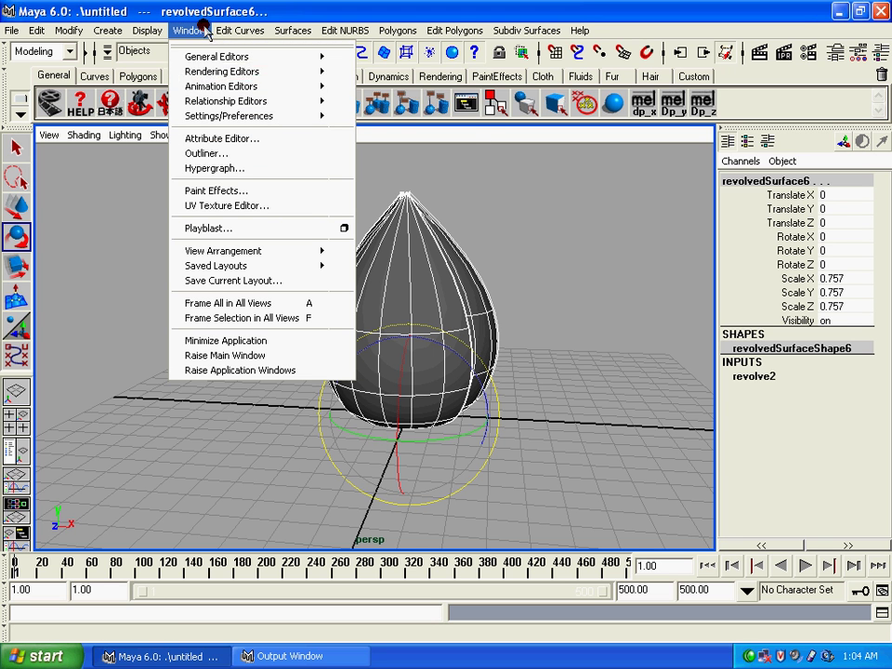
pyautogui.moveTo(222, 72)
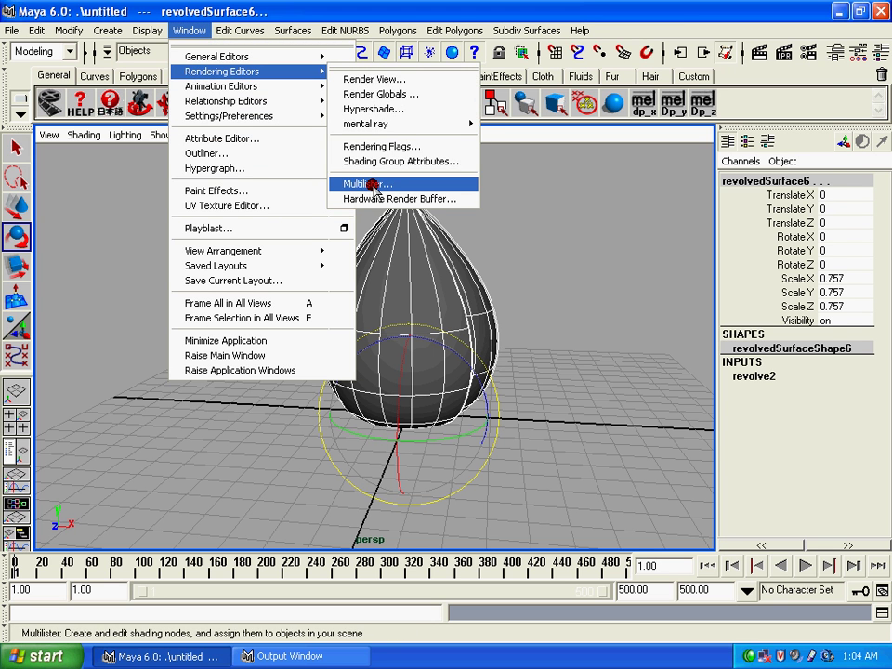
pyautogui.click(374, 185)
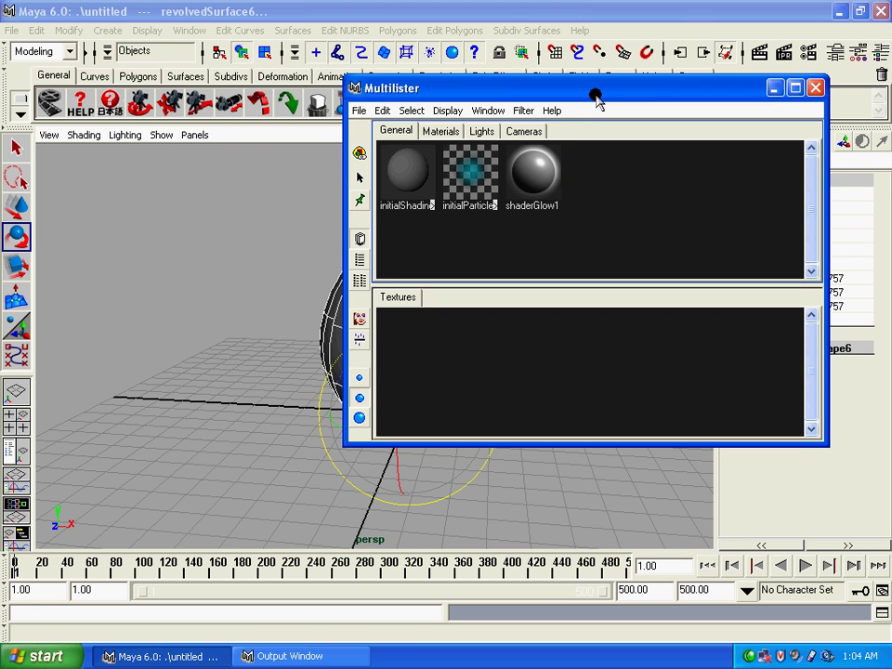
pyautogui.moveTo(595, 96); pyautogui.dragTo(655, 39)
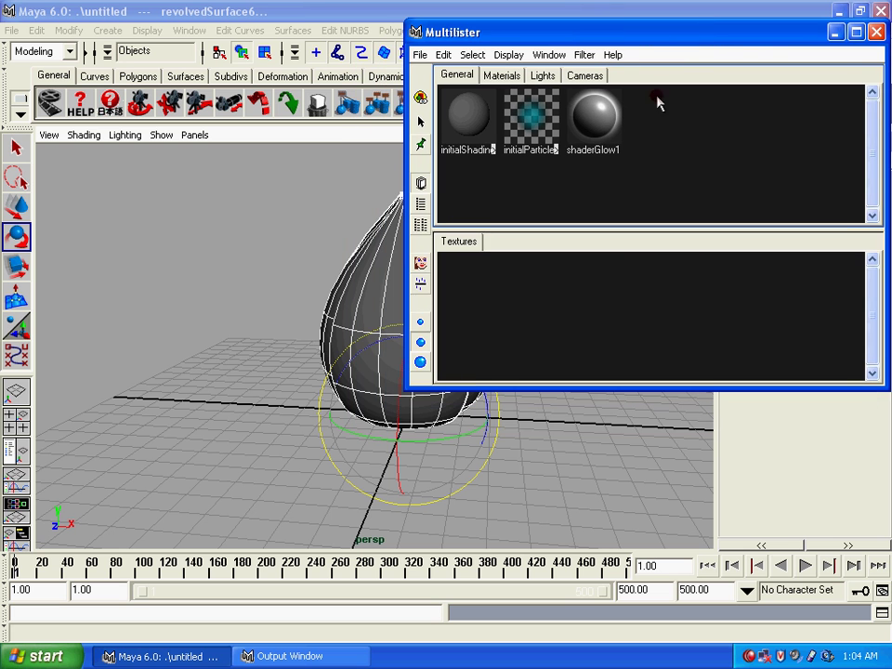
pyautogui.rightClick(700, 137)
pyautogui.moveTo(733, 163)
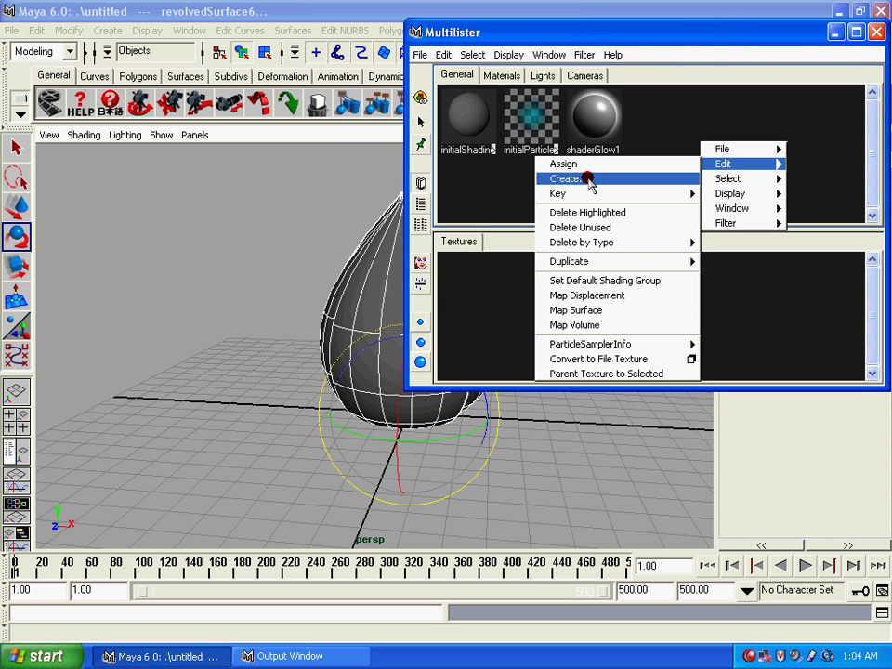
pyautogui.click(588, 178)
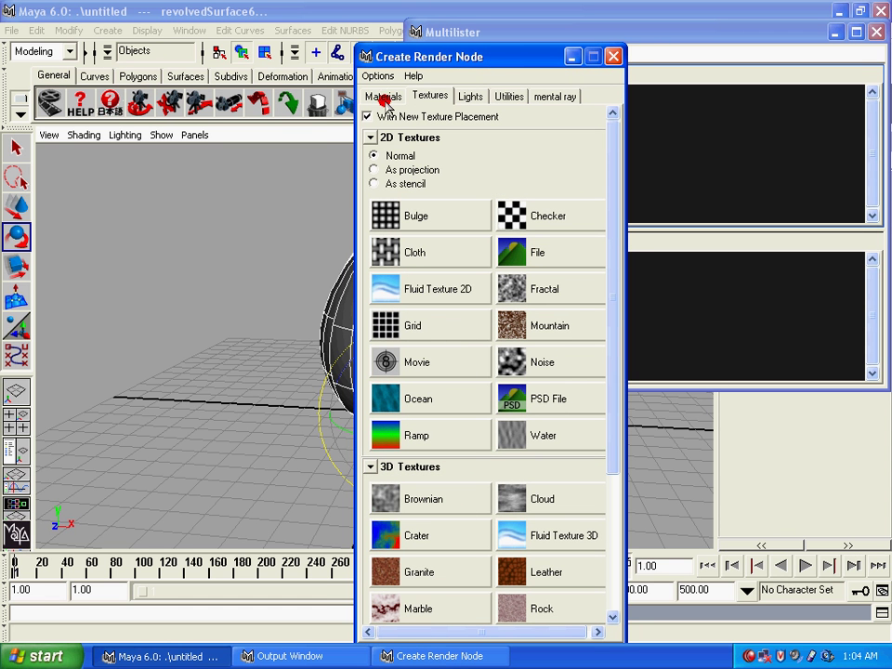
pyautogui.click(384, 99)
pyautogui.moveTo(503, 58); pyautogui.dragTo(263, 39)
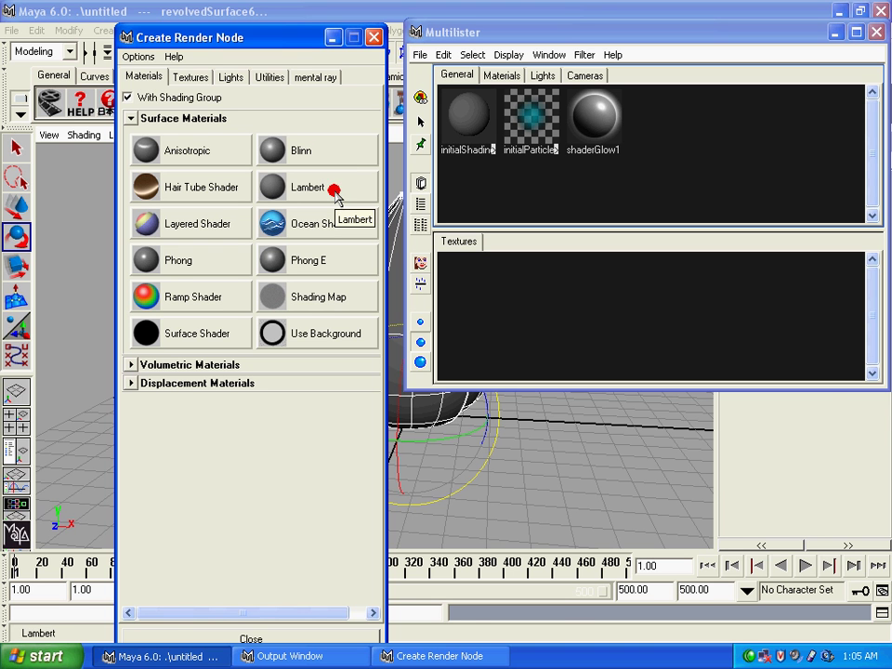
pyautogui.click(334, 195)
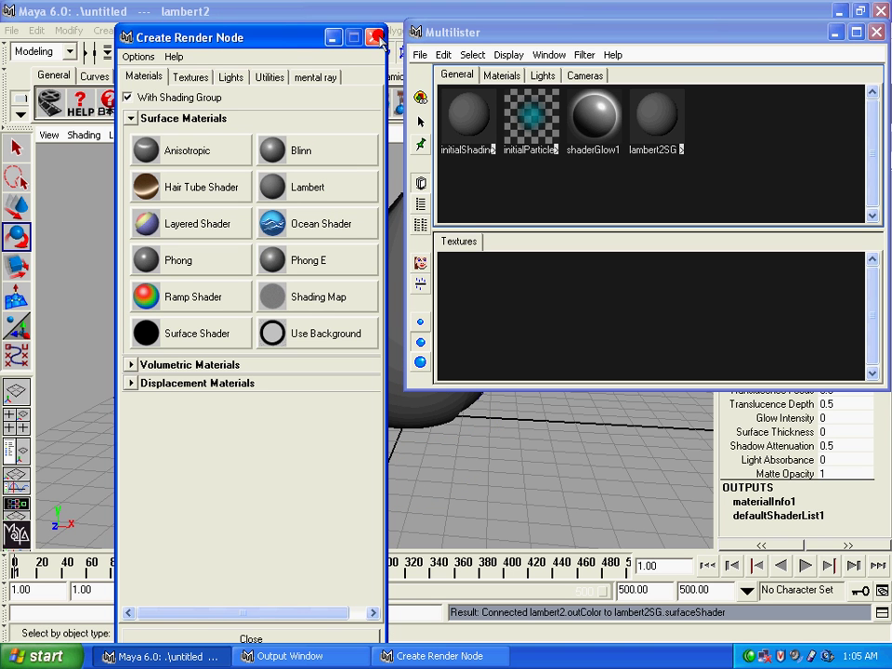
pyautogui.click(374, 37)
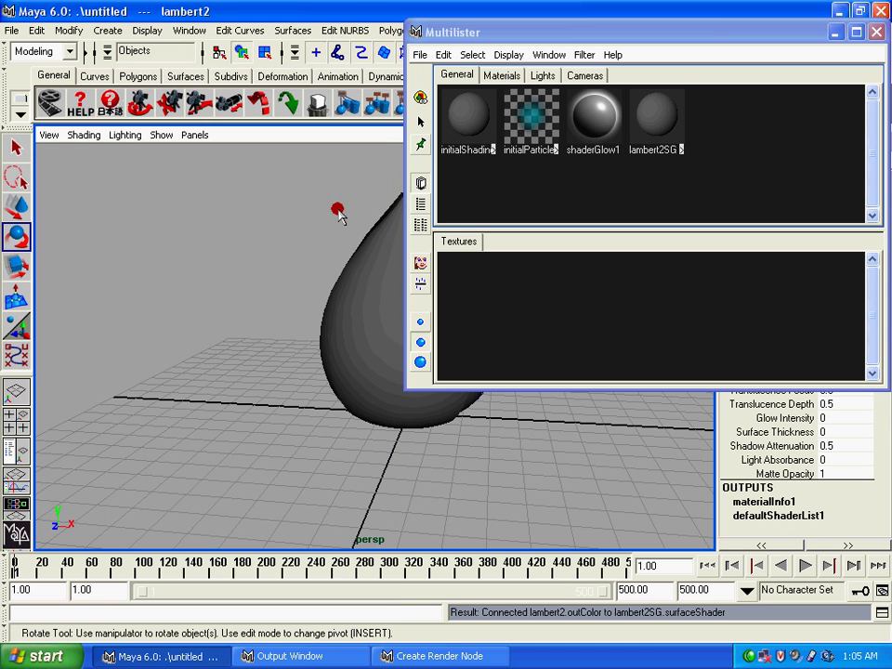
pyautogui.rightClick(647, 110)
pyautogui.click(650, 110)
pyautogui.rightClick(651, 112)
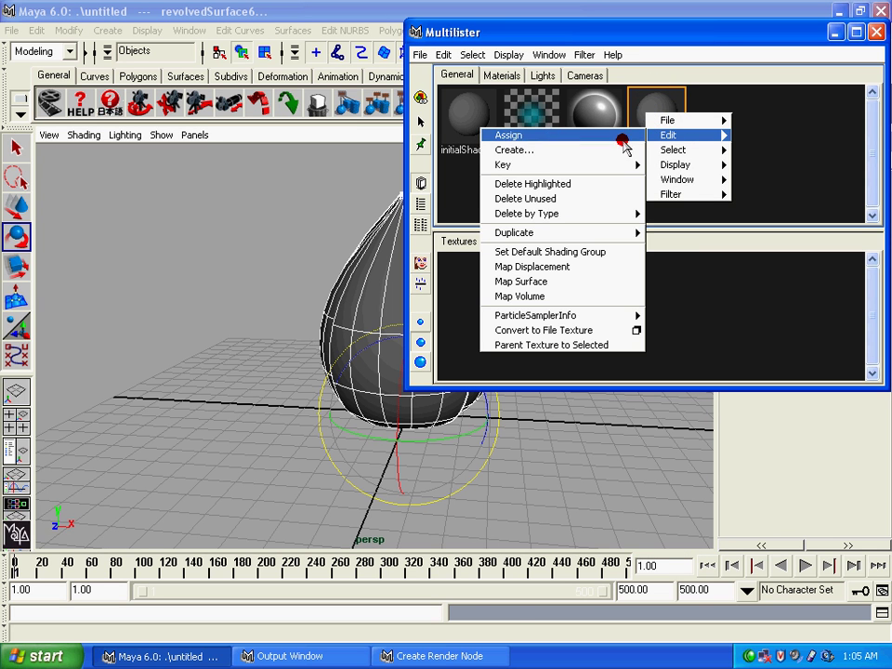
pyautogui.click(623, 135)
pyautogui.rightClick(657, 111)
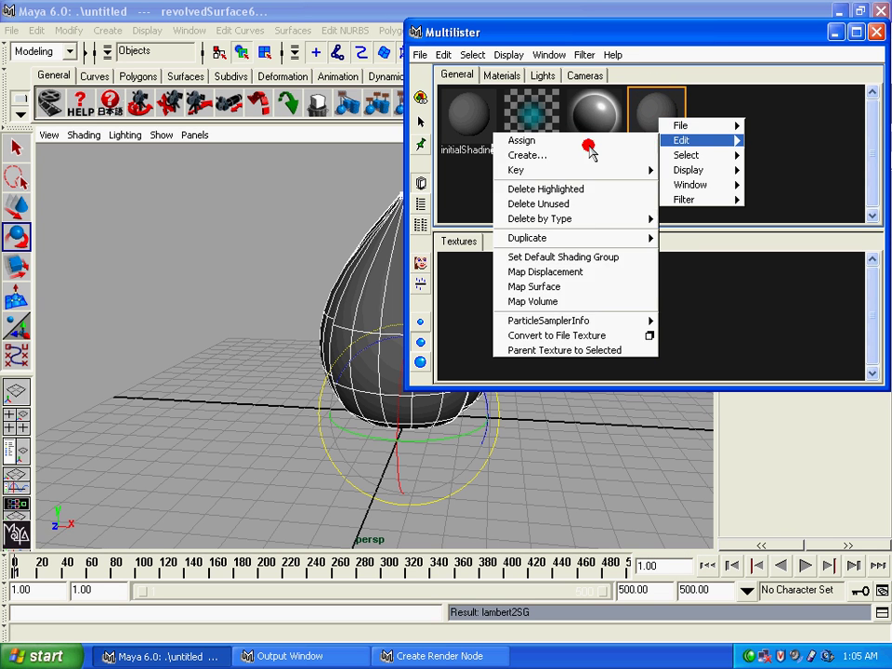
pyautogui.click(557, 145)
pyautogui.doubleClick(671, 141)
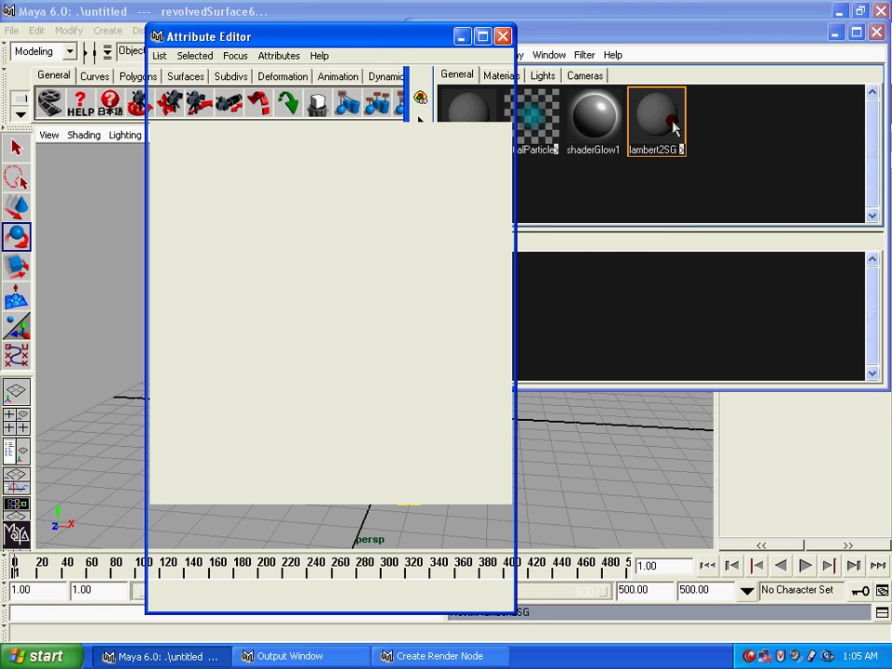
pyautogui.moveTo(408, 33); pyautogui.dragTo(710, 18)
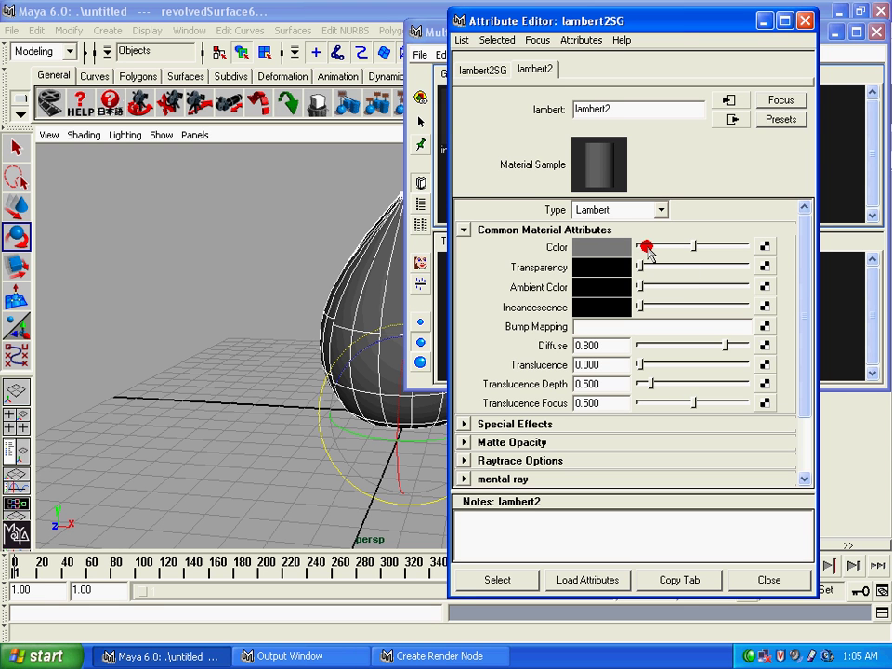
pyautogui.click(619, 246)
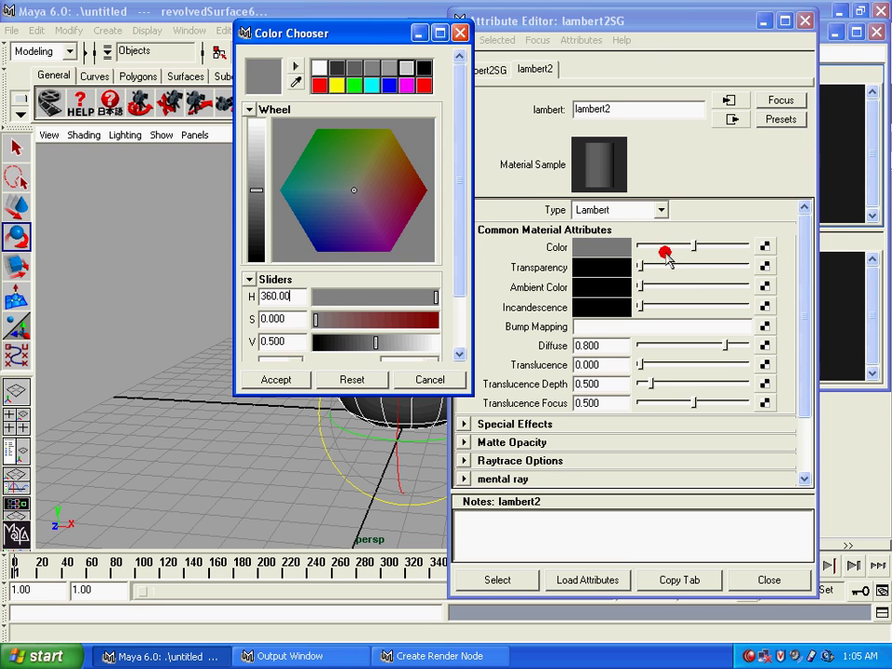
pyautogui.click(399, 178)
pyautogui.click(398, 147)
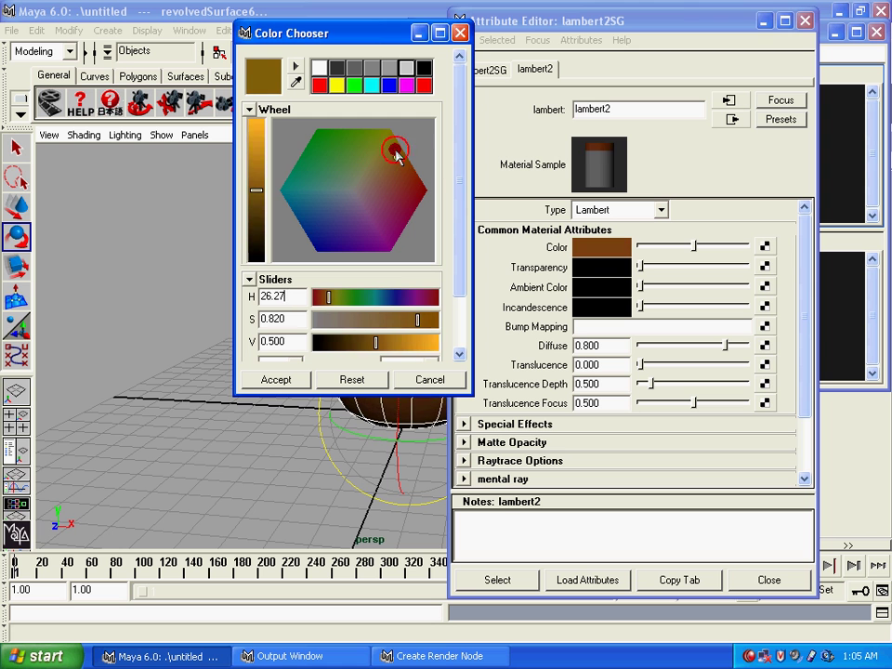
pyautogui.click(407, 84)
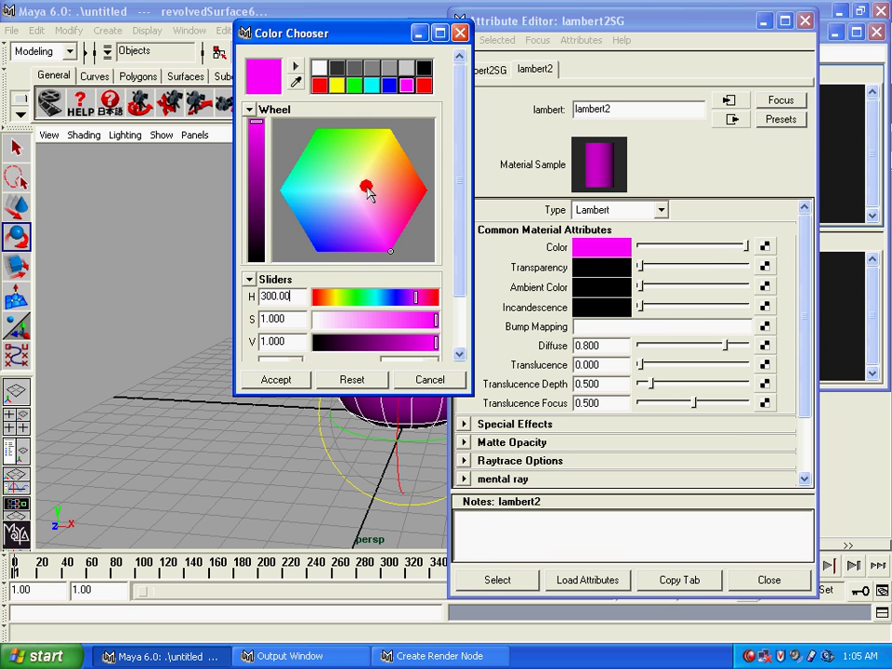
pyautogui.click(364, 205)
pyautogui.moveTo(364, 32); pyautogui.dragTo(644, 36)
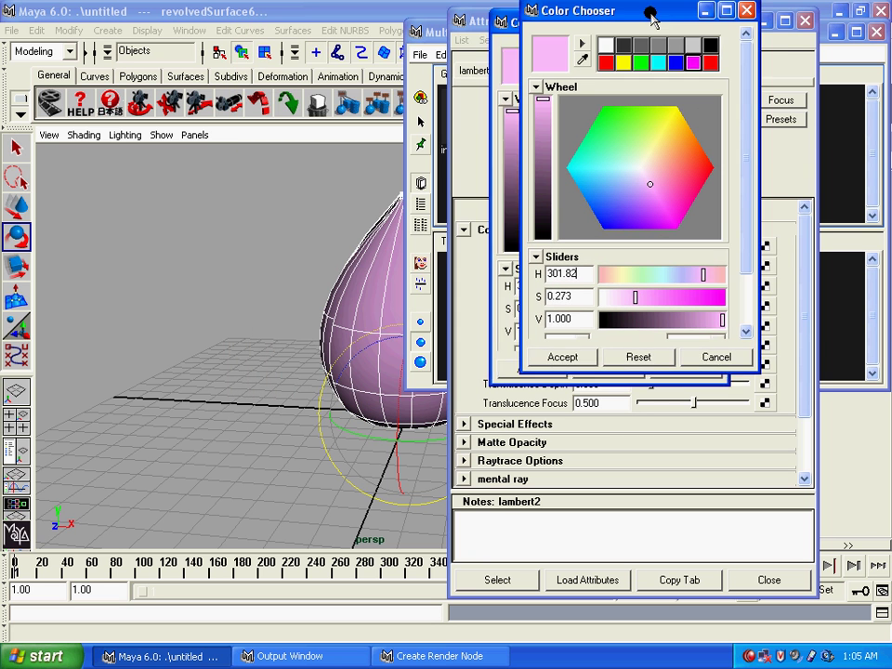
pyautogui.moveTo(646, 207); pyautogui.dragTo(643, 207)
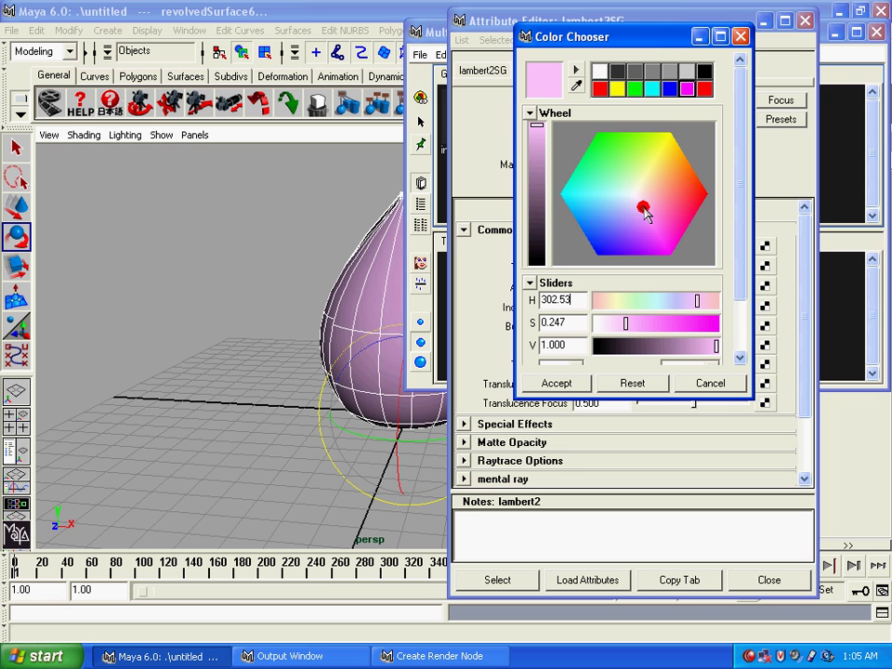
pyautogui.moveTo(643, 330); pyautogui.dragTo(637, 324)
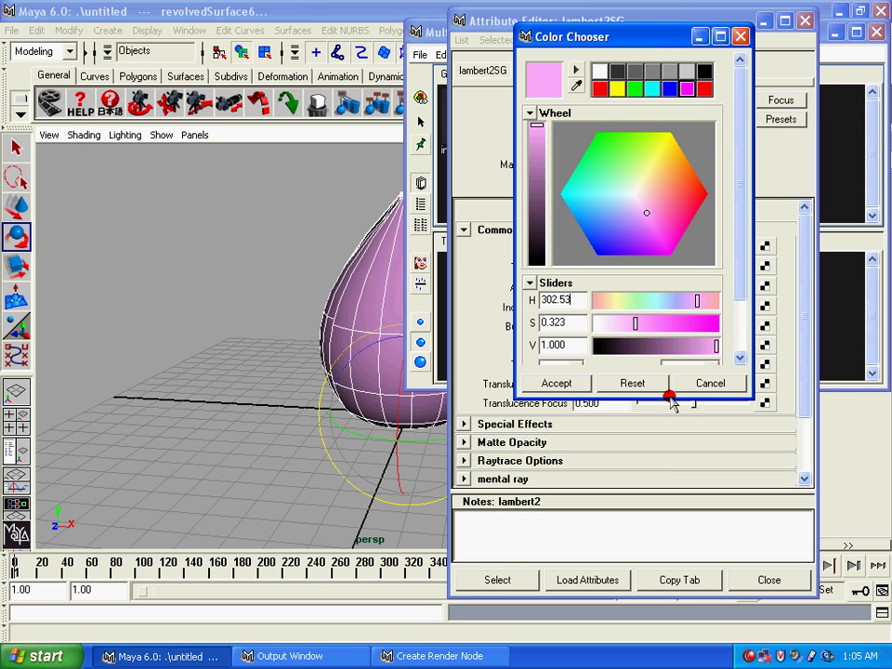
pyautogui.click(698, 384)
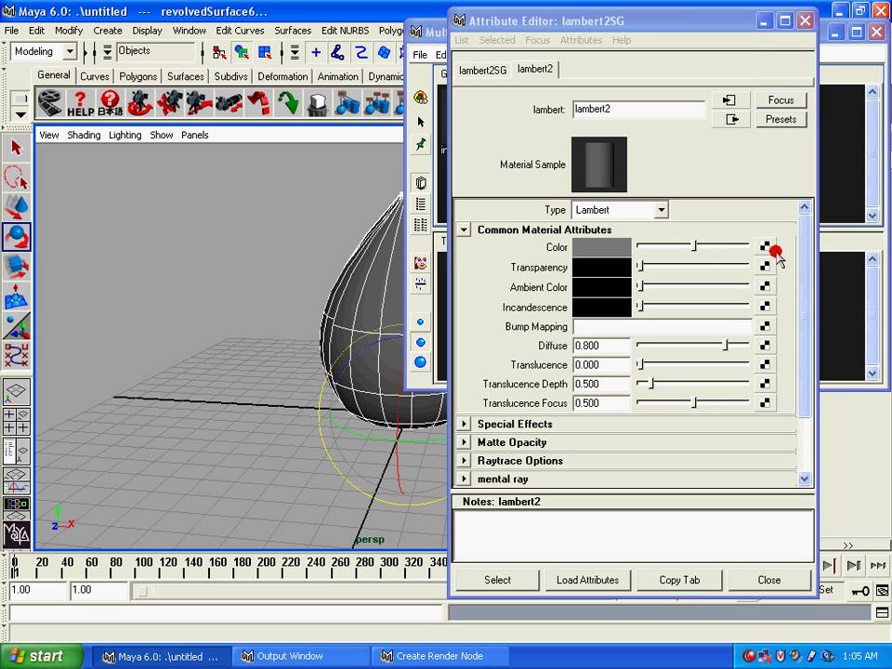
# Connect a Ramp 2D texture, ramp1, to lambert2's Color attribute
pyautogui.moveTo(767, 253)
pyautogui.mouseDown(button='middle')
pyautogui.moveTo(777, 220)
pyautogui.moveTo(637, 365)
pyautogui.mouseUp(button='middle')
pyautogui.moveTo(654, 277); pyautogui.dragTo(641, 279)
pyautogui.click(762, 246)
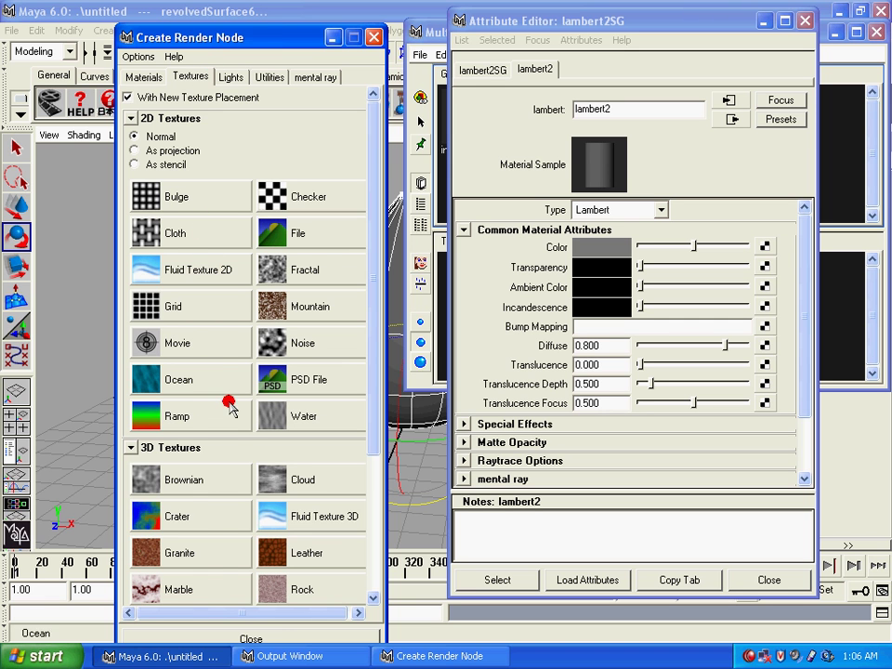
pyautogui.moveTo(204, 37); pyautogui.dragTo(244, 28)
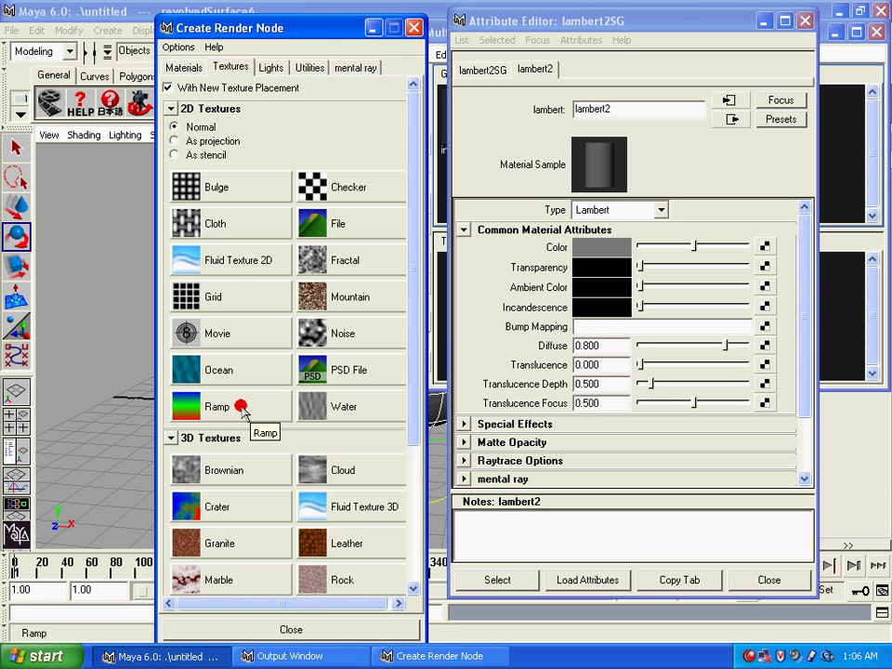
pyautogui.click(240, 406)
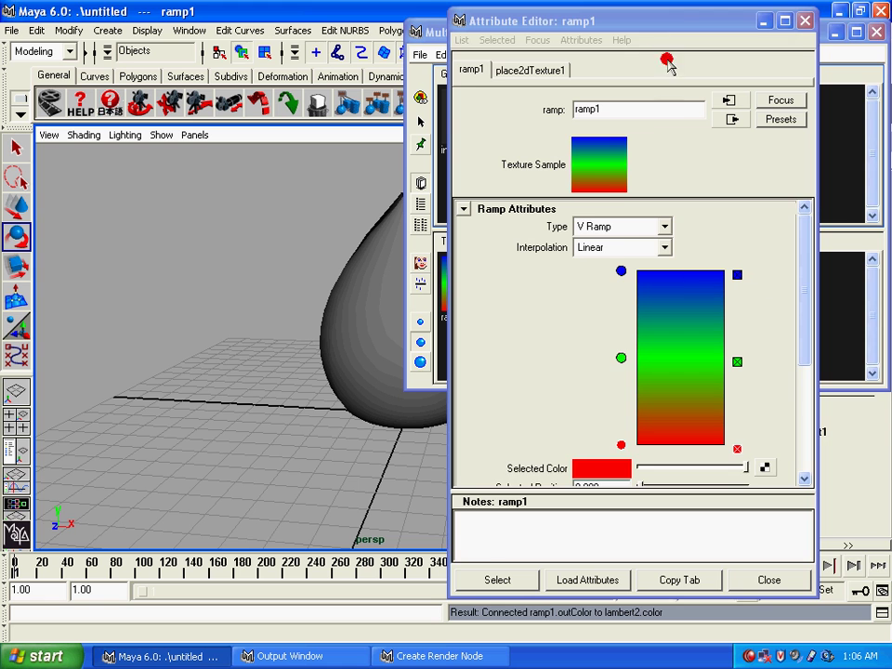
# Delete the extra ramp colour entries and set the remaining top entry to white
pyautogui.moveTo(669, 66); pyautogui.dragTo(823, 330, button='middle')
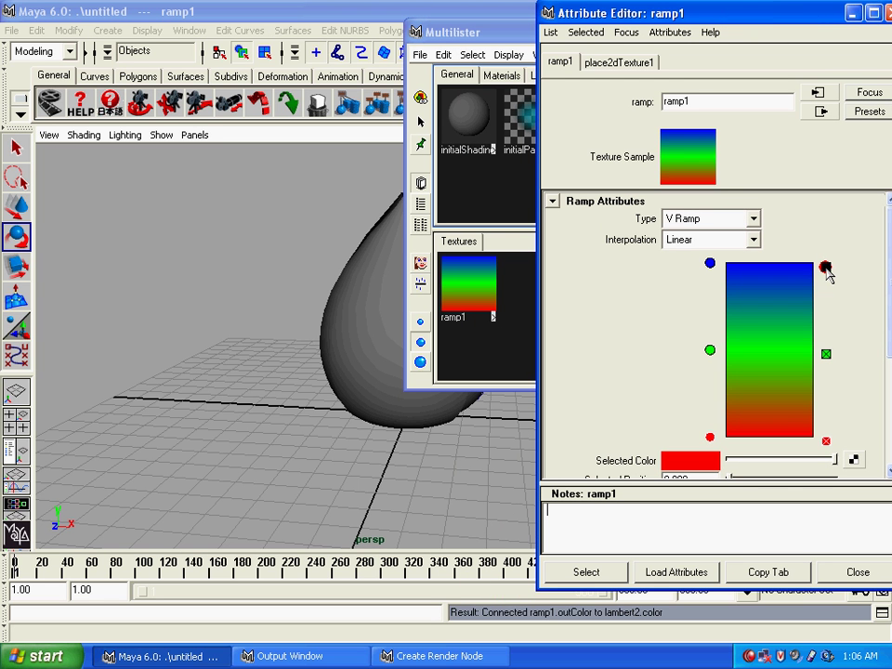
pyautogui.moveTo(826, 271); pyautogui.dragTo(818, 386, button='middle')
pyautogui.click(823, 274)
pyautogui.moveTo(710, 349); pyautogui.dragTo(713, 317)
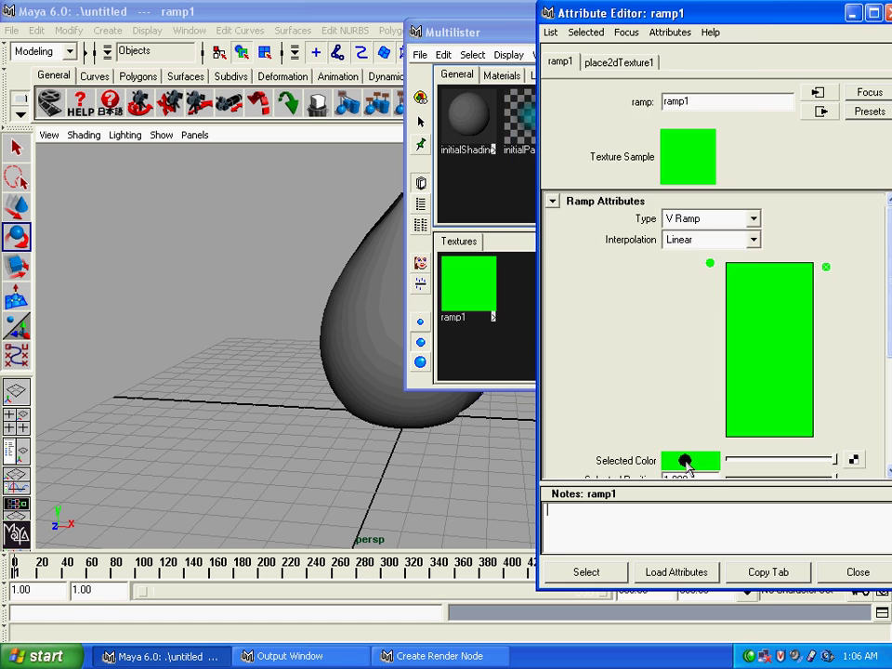
pyautogui.click(686, 460)
pyautogui.click(599, 71)
pyautogui.moveTo(599, 91); pyautogui.dragTo(593, 423, button='middle')
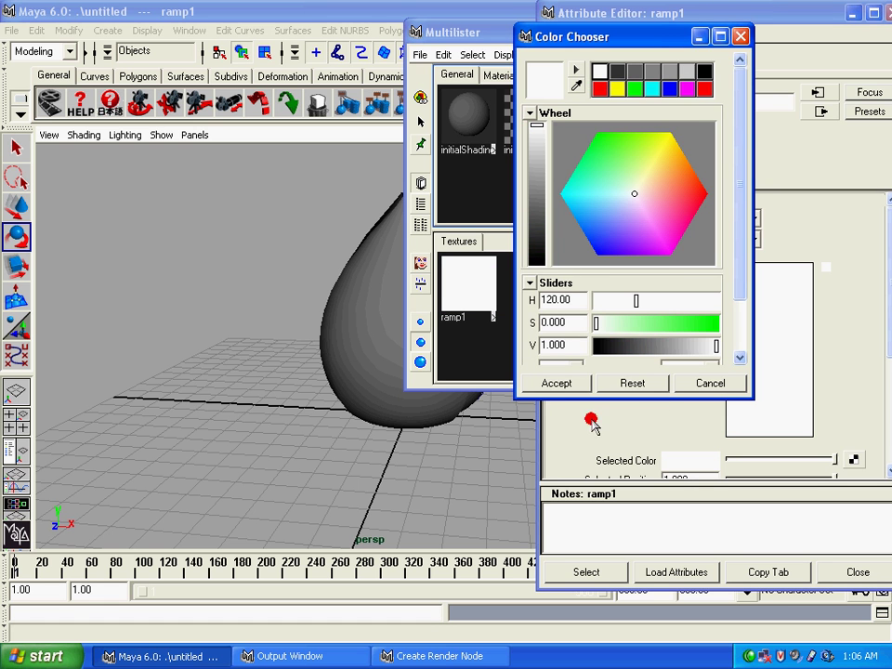
pyautogui.click(559, 383)
# Add a bottom ramp entry coloured light pink, close the ramp editor, and select the bud
pyautogui.moveTo(794, 349); pyautogui.dragTo(706, 357, button='middle')
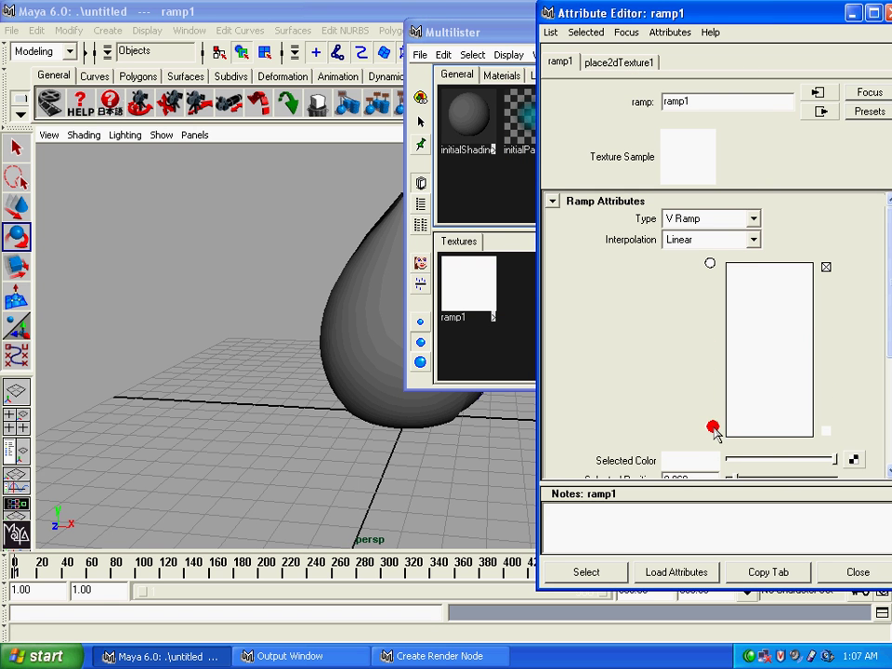
pyautogui.moveTo(715, 405); pyautogui.dragTo(727, 448, button='middle')
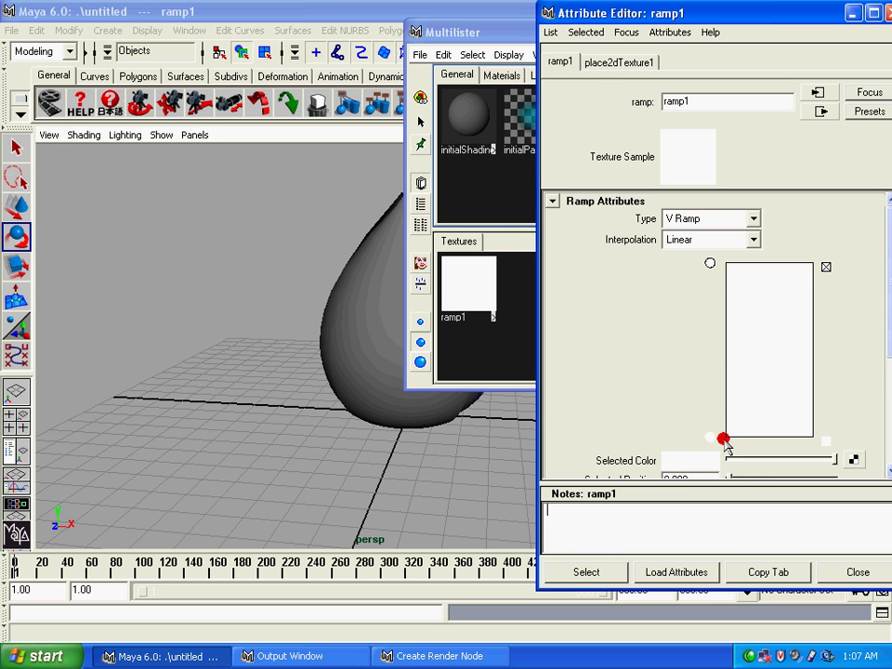
pyautogui.click(693, 462)
pyautogui.moveTo(671, 191); pyautogui.dragTo(651, 211)
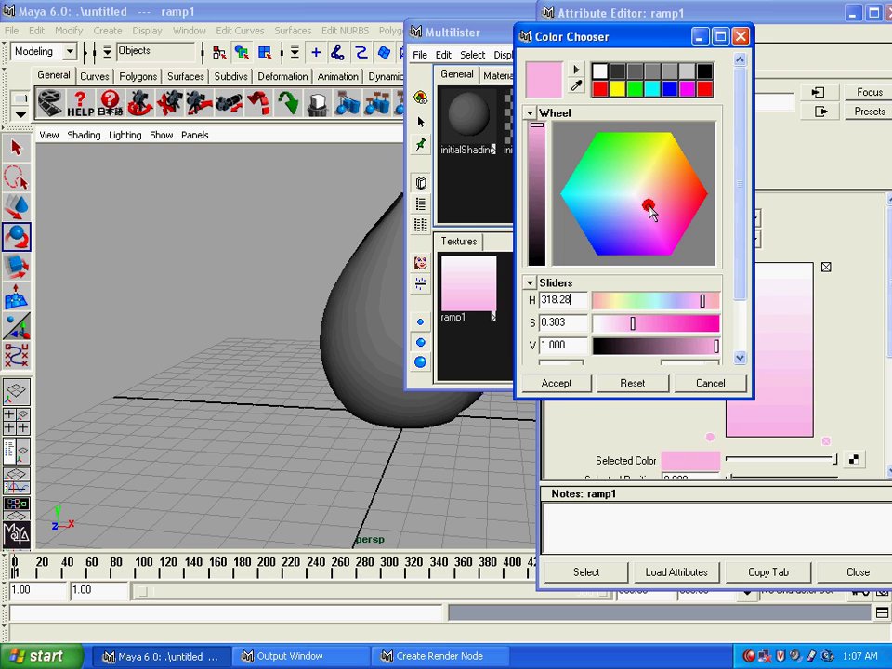
pyautogui.click(563, 379)
pyautogui.moveTo(654, 12); pyautogui.dragTo(515, 72)
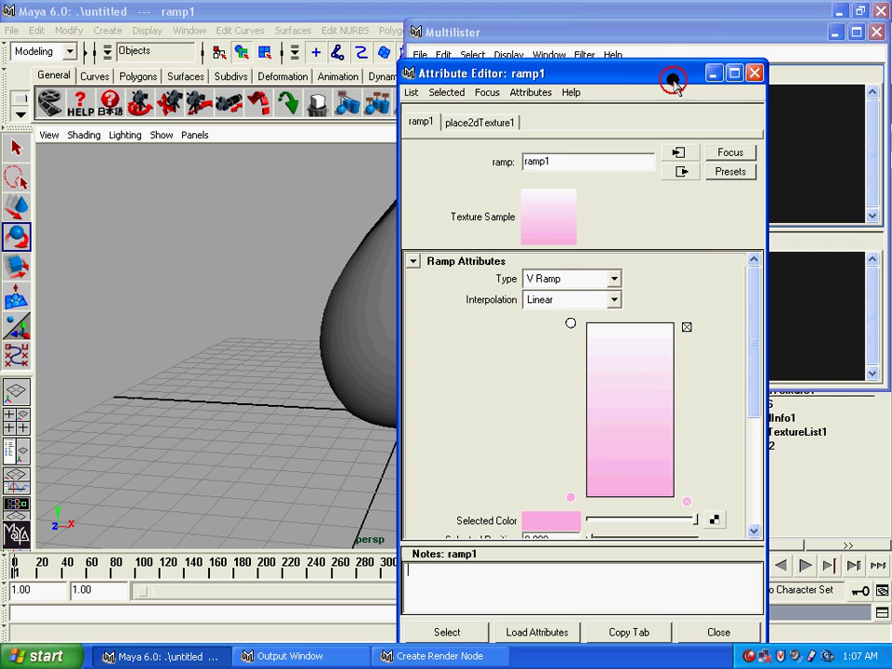
pyautogui.click(753, 72)
pyautogui.click(408, 372)
# Open ramp1 from lambert2's menu, then close the ramp editor and the Multilister
pyautogui.rightClick(647, 132)
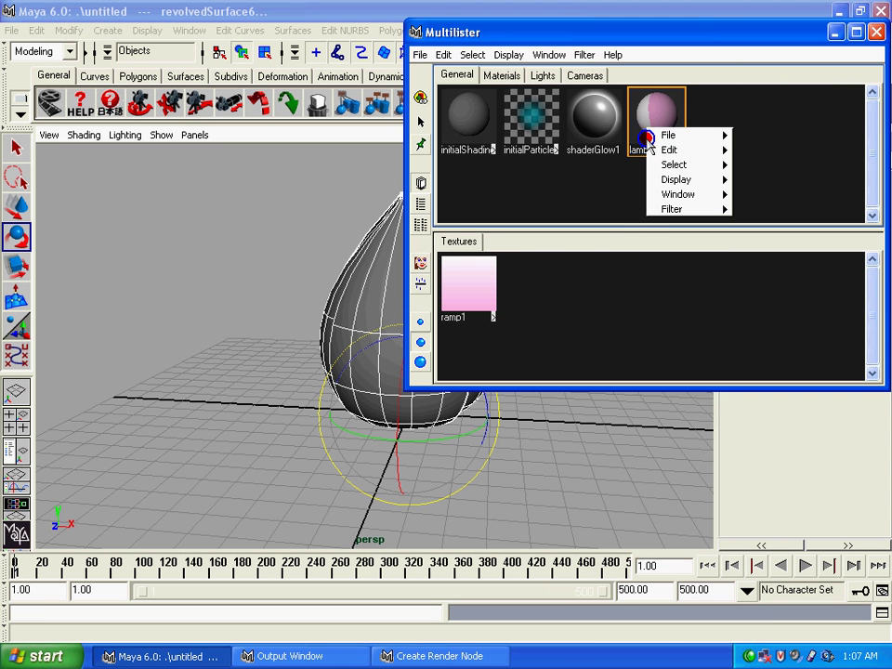
pyautogui.moveTo(668, 149)
pyautogui.click(570, 156)
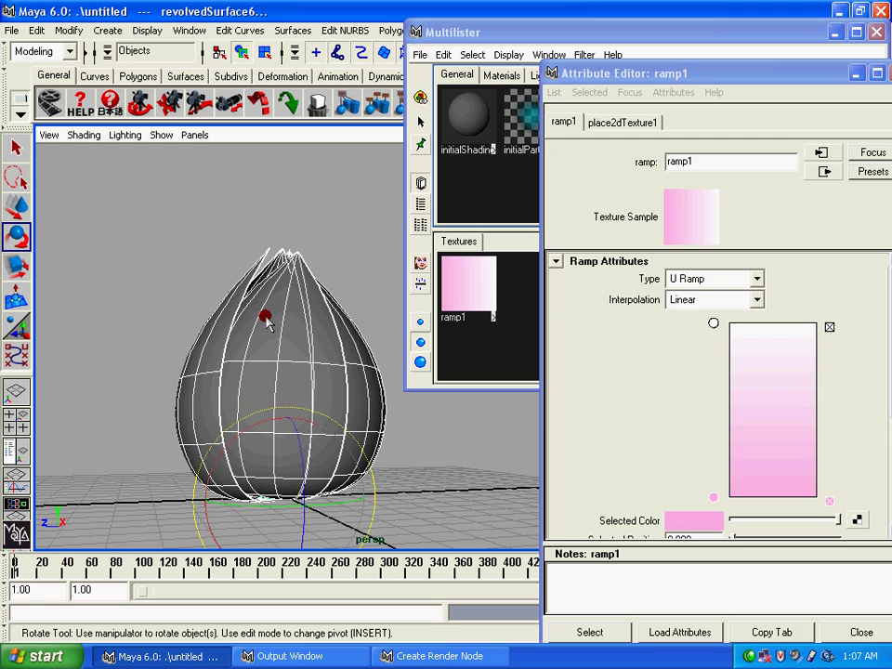
pyautogui.moveTo(312, 255)
pyautogui.keyDown('alt'); pyautogui.mouseDown()
pyautogui.moveTo(300, 365)
pyautogui.moveTo(303, 295)
pyautogui.mouseUp(); pyautogui.keyUp('alt')
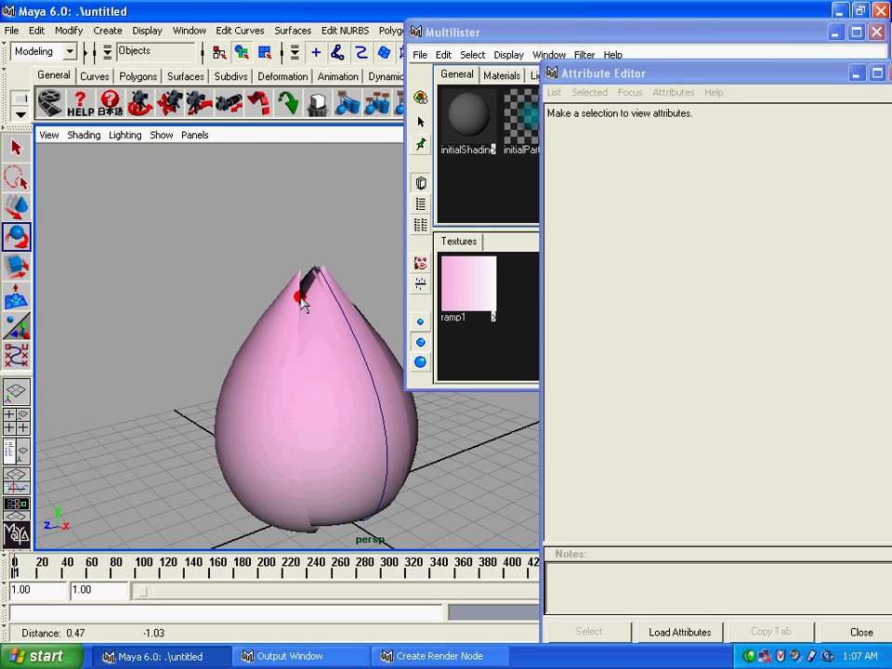
pyautogui.moveTo(832, 74); pyautogui.dragTo(669, 111)
pyautogui.click(729, 111)
pyautogui.moveTo(293, 232)
pyautogui.keyDown('alt'); pyautogui.mouseDown()
pyautogui.moveTo(303, 238)
pyautogui.moveTo(265, 204)
pyautogui.moveTo(350, 209)
pyautogui.moveTo(613, 162)
pyautogui.mouseUp(); pyautogui.keyUp('alt')
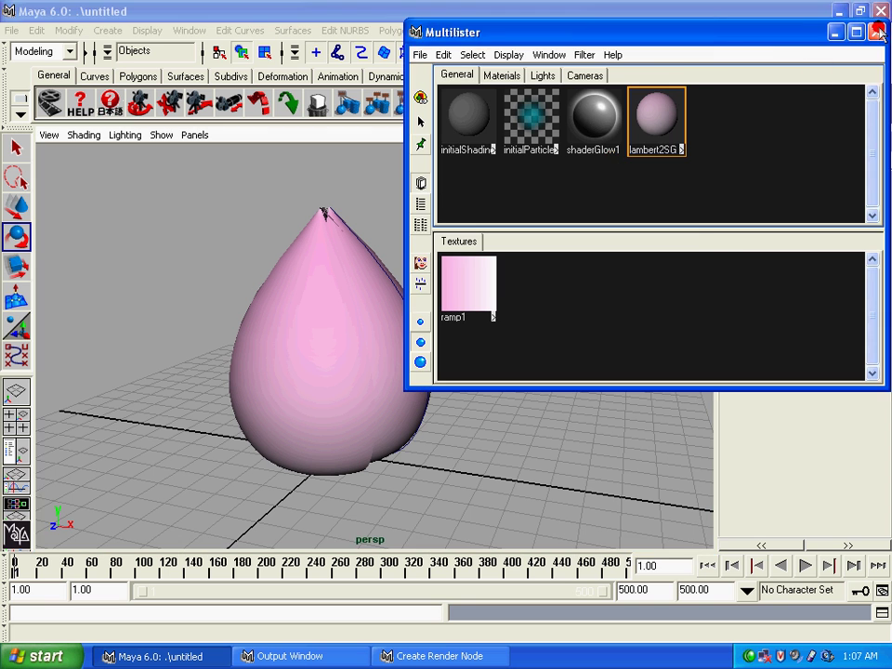
pyautogui.click(695, 185)
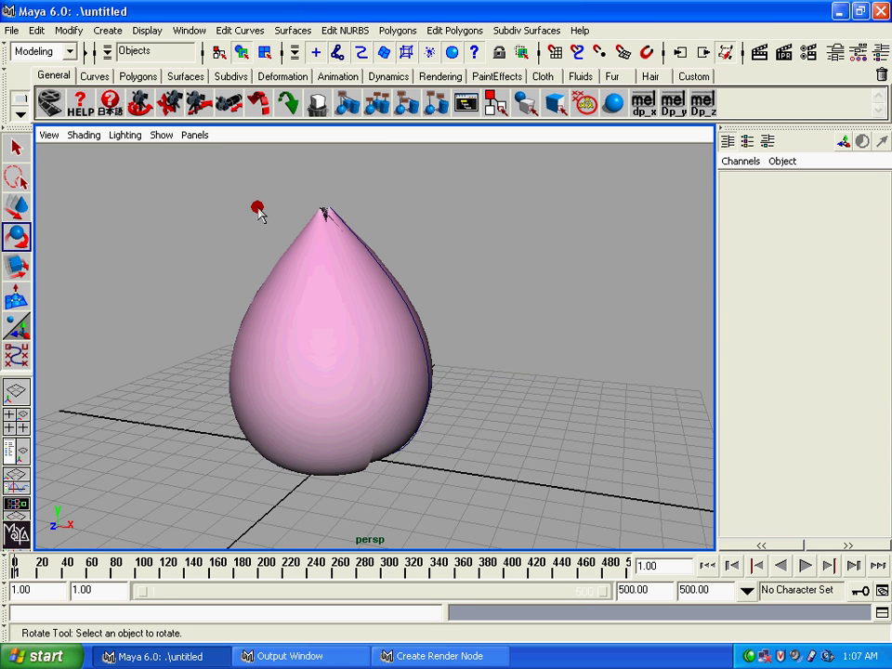
# Tumble the camera around the bud to view its pink shading side-on
pyautogui.keyDown('alt'); pyautogui.moveTo(259, 212); pyautogui.dragTo(346, 329); pyautogui.keyUp('alt')
pyautogui.keyDown('alt'); pyautogui.moveTo(346, 329); pyautogui.dragTo(412, 353, button='right'); pyautogui.keyUp('alt')
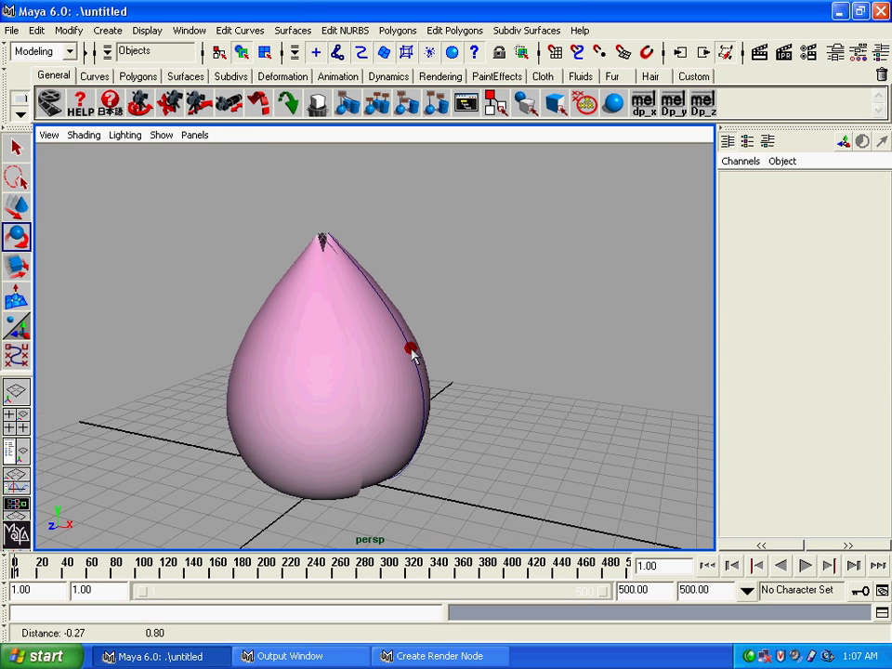
pyautogui.keyDown('alt'); pyautogui.moveTo(412, 353); pyautogui.dragTo(372, 359); pyautogui.keyUp('alt')
pyautogui.keyDown('alt'); pyautogui.moveTo(373, 359); pyautogui.dragTo(438, 348, button='right'); pyautogui.keyUp('alt')
pyautogui.moveTo(437, 349)
pyautogui.keyDown('alt'); pyautogui.mouseDown()
pyautogui.moveTo(436, 378)
pyautogui.moveTo(328, 388)
pyautogui.moveTo(261, 413)
pyautogui.moveTo(309, 272)
pyautogui.mouseUp(); pyautogui.keyUp('alt')
pyautogui.moveTo(319, 318)
pyautogui.keyDown('alt'); pyautogui.mouseDown()
pyautogui.moveTo(312, 275)
pyautogui.moveTo(475, 247)
pyautogui.moveTo(428, 254)
pyautogui.moveTo(439, 249)
pyautogui.moveTo(525, 360)
pyautogui.mouseUp(); pyautogui.keyUp('alt')
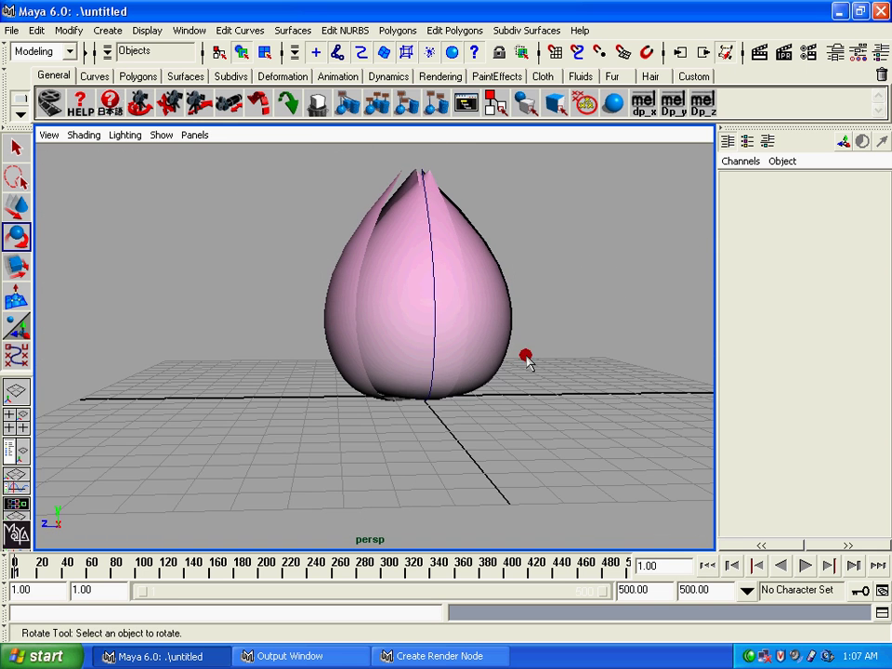
pyautogui.moveTo(356, 311)
pyautogui.keyDown('alt'); pyautogui.mouseDown()
pyautogui.moveTo(413, 304)
pyautogui.moveTo(420, 292)
pyautogui.moveTo(406, 312)
pyautogui.mouseUp(); pyautogui.keyUp('alt')
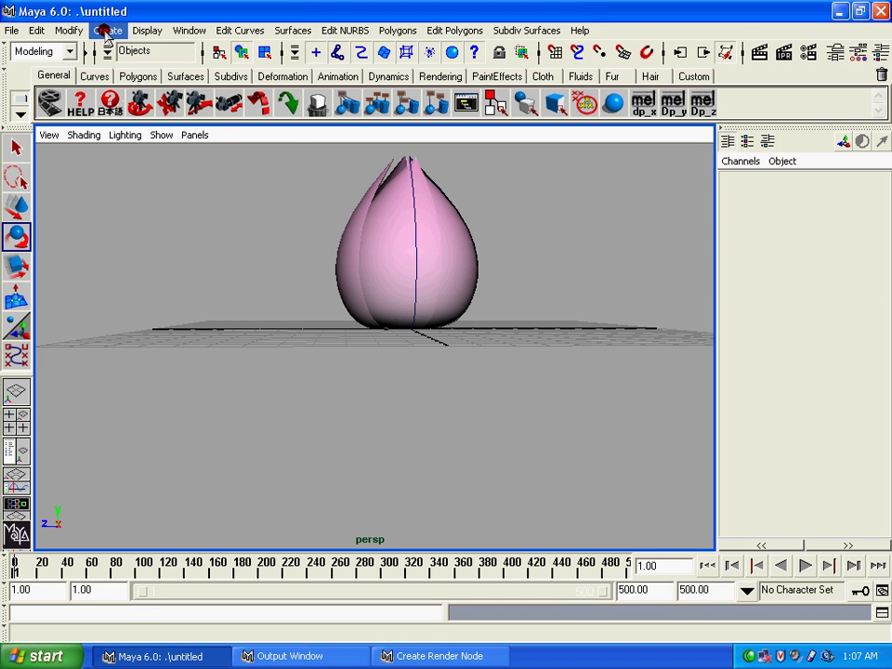
# Create a polygon cylinder and scale it to 0.457, 1.782, 0.457 as a thin stem
pyautogui.click(106, 31)
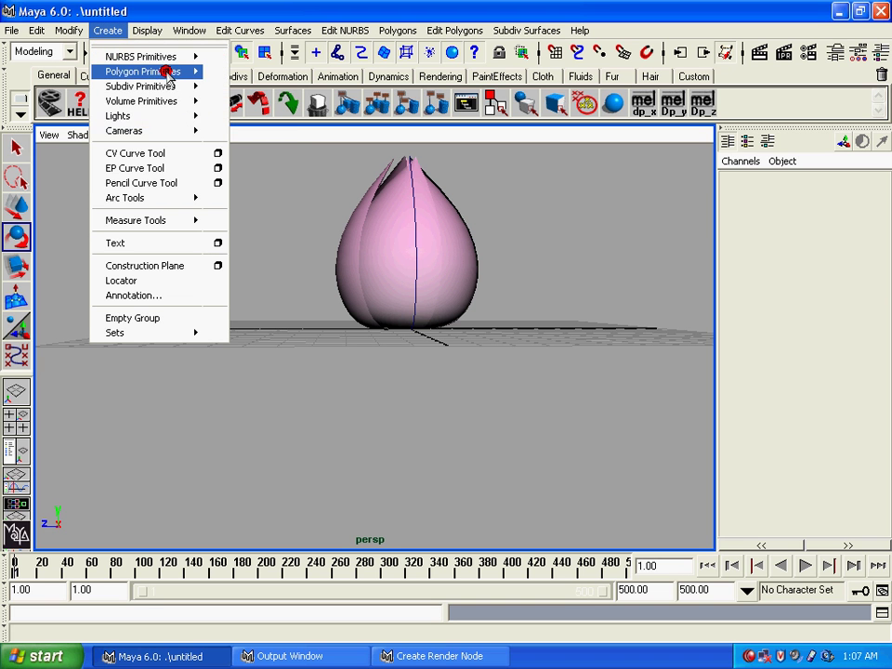
pyautogui.moveTo(143, 72)
pyautogui.click(247, 109)
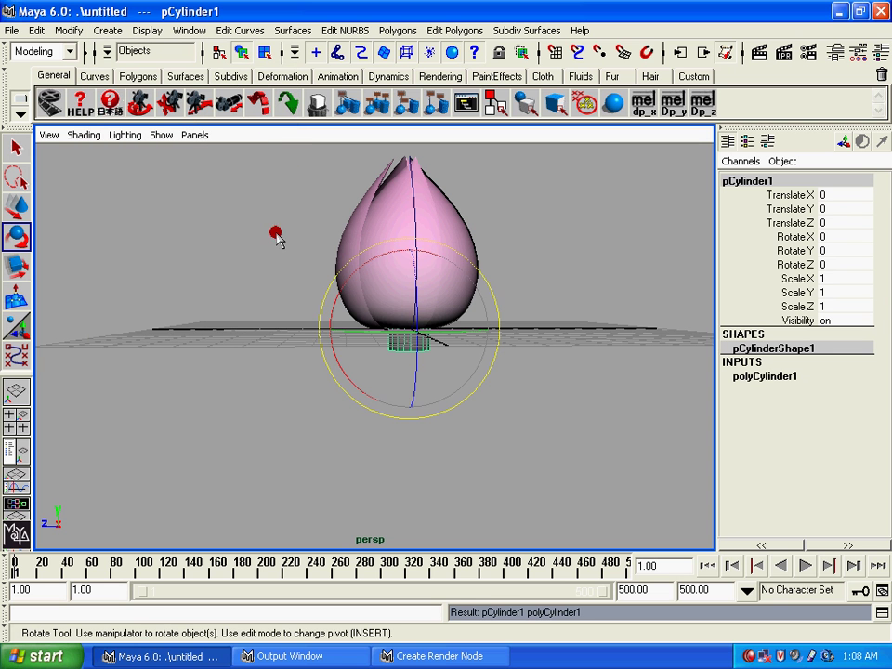
pyautogui.press('r')
pyautogui.moveTo(408, 327)
pyautogui.mouseDown()
pyautogui.moveTo(406, 310)
pyautogui.moveTo(462, 181)
pyautogui.moveTo(377, 370)
pyautogui.mouseUp()
pyautogui.moveTo(426, 331)
pyautogui.mouseDown()
pyautogui.moveTo(378, 359)
pyautogui.moveTo(433, 158)
pyautogui.moveTo(448, 5)
pyautogui.mouseUp()
pyautogui.moveTo(409, 331)
pyautogui.mouseDown()
pyautogui.moveTo(287, 398)
pyautogui.moveTo(312, 394)
pyautogui.mouseUp()
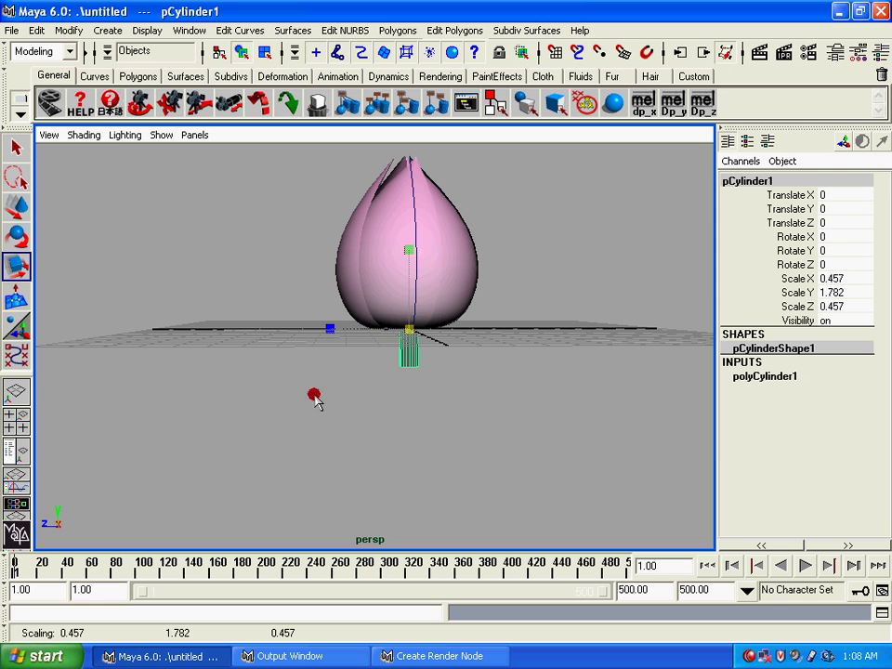
# Move the stem down to Translate Y -1.107 and check its Subdivisions Height of 10
pyautogui.press('e')
pyautogui.press('w')
pyautogui.moveTo(412, 320)
pyautogui.mouseDown()
pyautogui.moveTo(388, 361)
pyautogui.moveTo(385, 306)
pyautogui.moveTo(409, 327)
pyautogui.mouseUp()
pyautogui.click(482, 362)
pyautogui.click(412, 372)
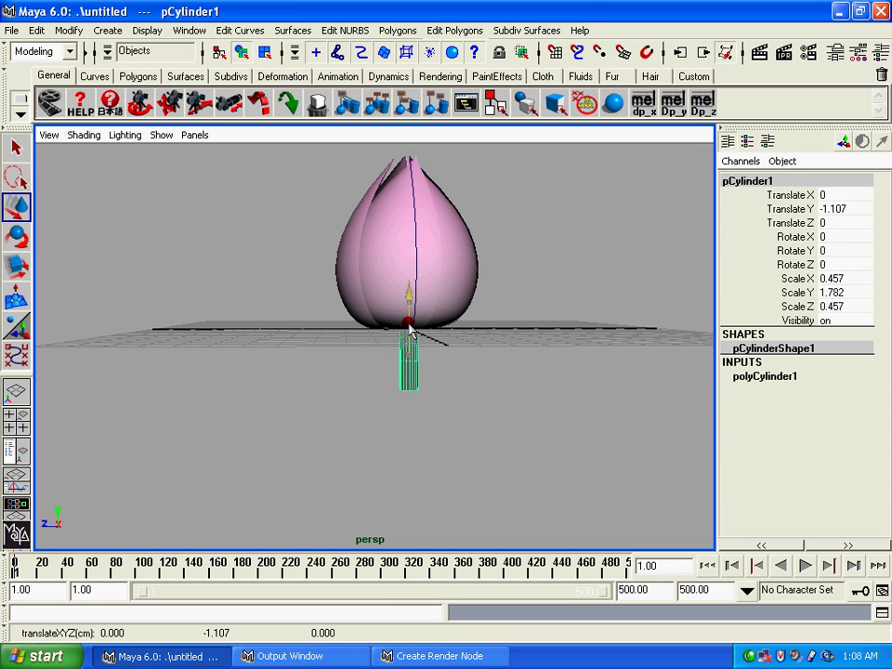
pyautogui.click(781, 376)
pyautogui.click(775, 431)
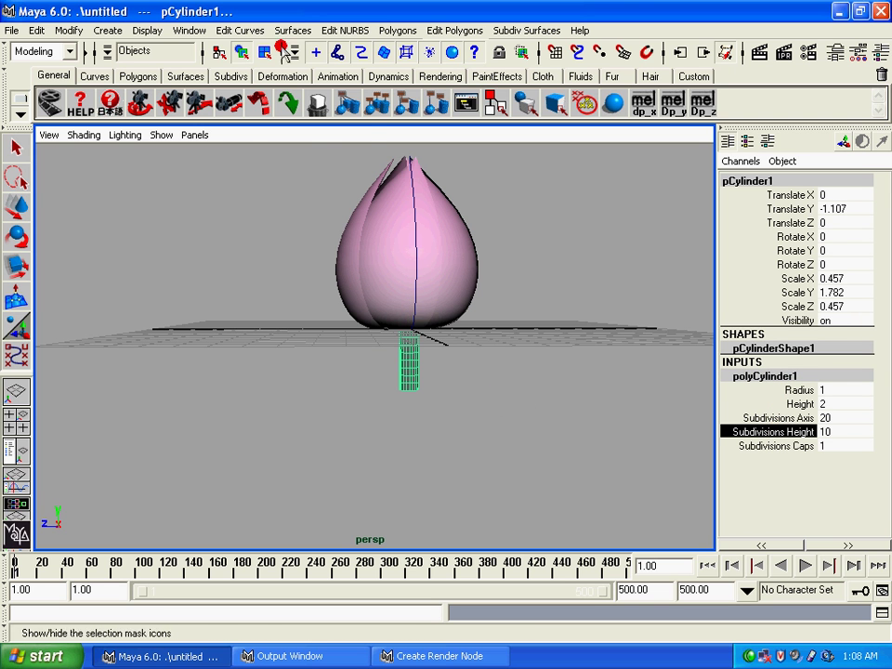
pyautogui.click(291, 30)
# Add a nonlinear Bend deformer to the stem and set its Curvature to 0.2
pyautogui.click(63, 52)
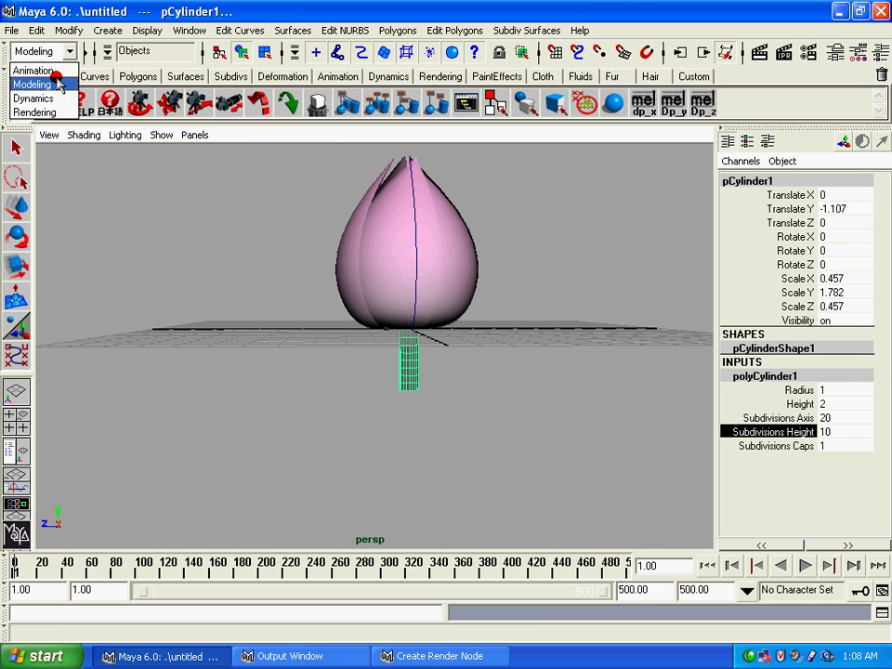
pyautogui.click(37, 67)
pyautogui.click(276, 33)
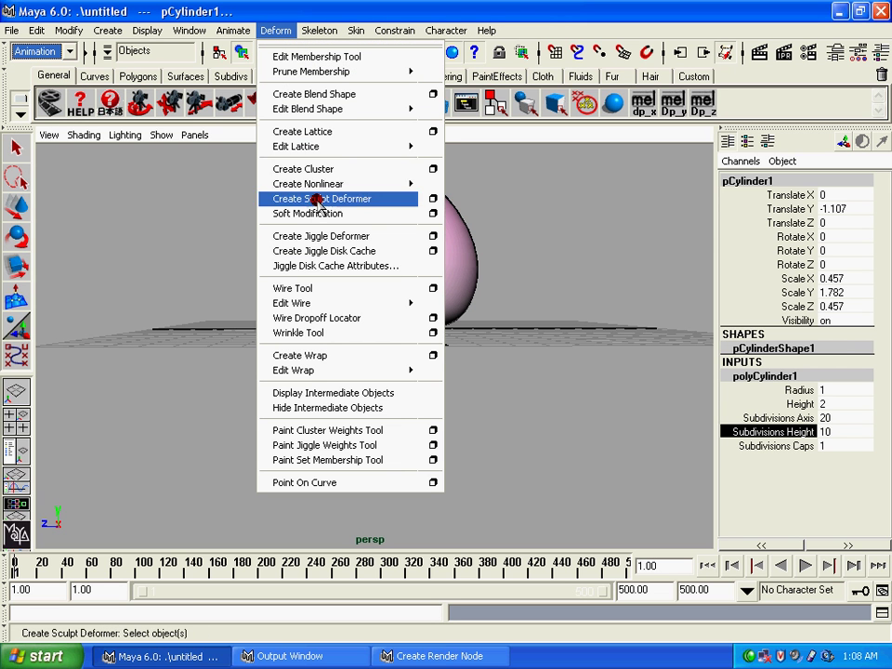
pyautogui.moveTo(308, 184)
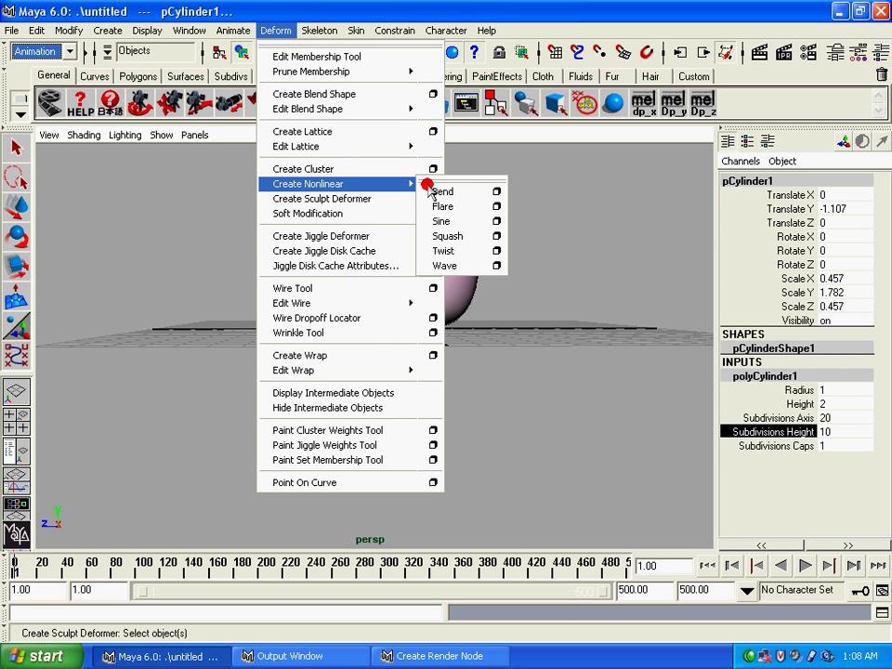
pyautogui.click(457, 193)
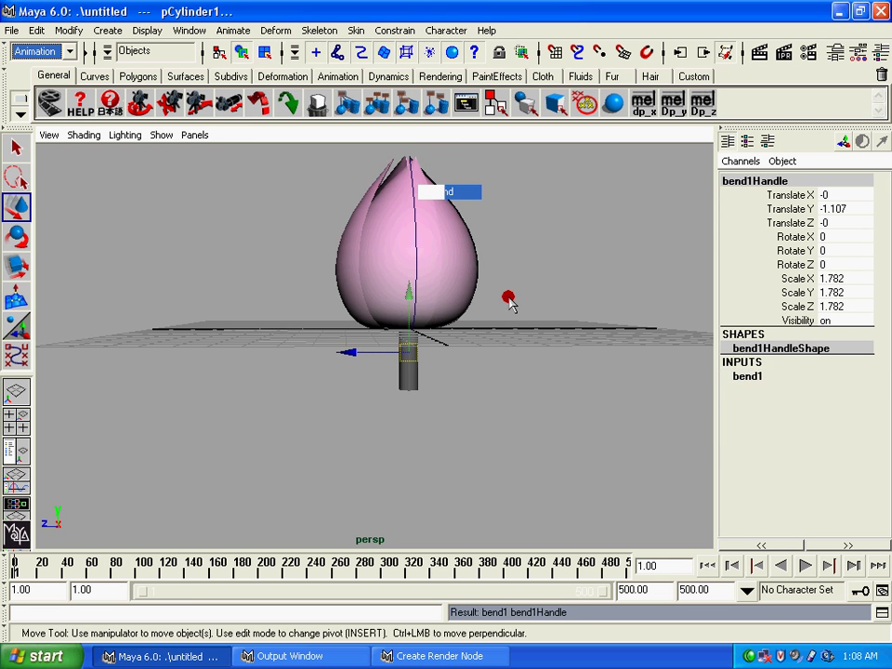
pyautogui.click(744, 376)
pyautogui.click(789, 405)
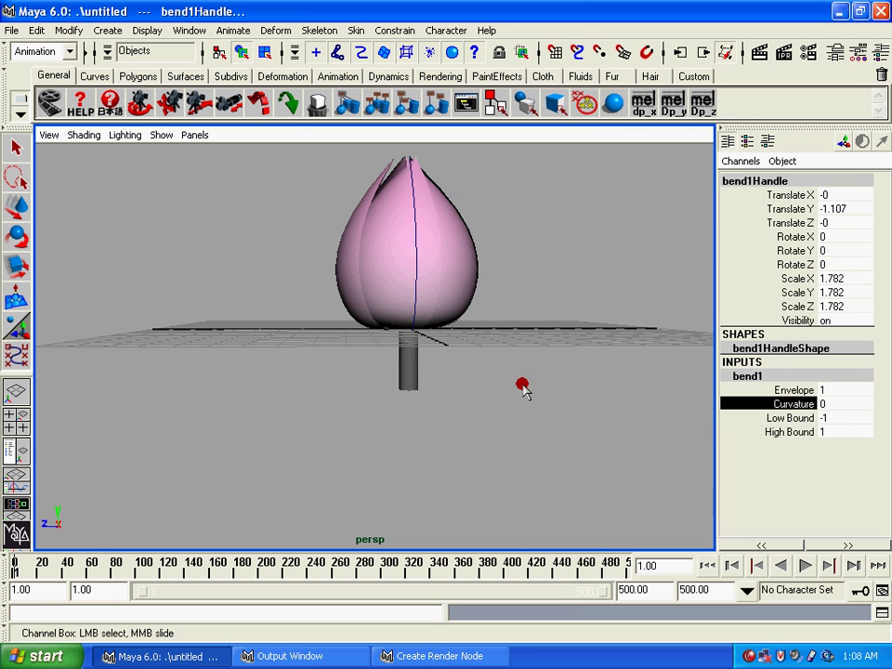
pyautogui.moveTo(534, 390); pyautogui.dragTo(523, 389, button='middle')
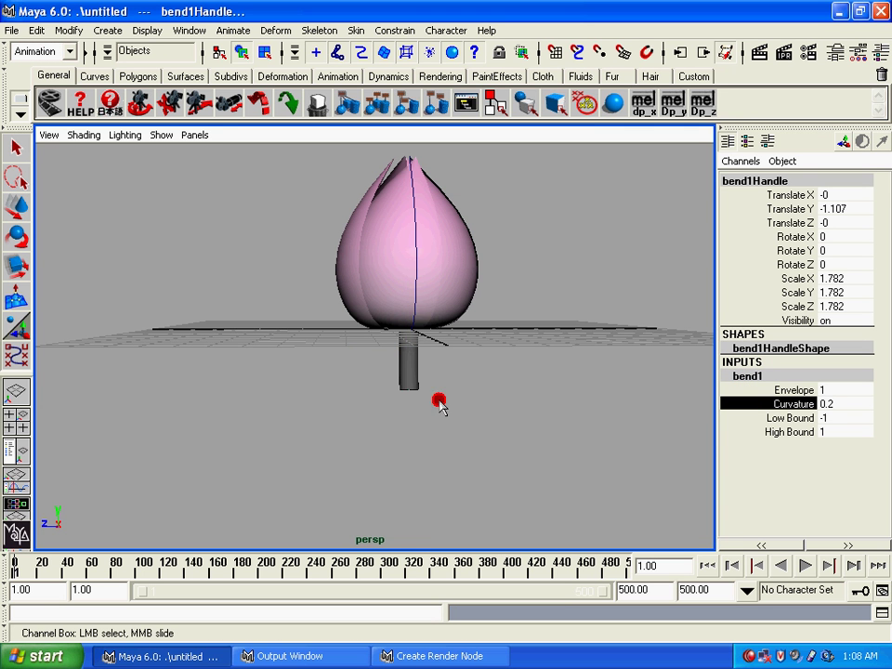
# Orbit around the flower to inspect the bent stem, briefly selecting petals
pyautogui.keyDown('alt'); pyautogui.moveTo(438, 401); pyautogui.dragTo(398, 533, button='right'); pyautogui.keyUp('alt')
pyautogui.keyDown('alt'); pyautogui.moveTo(399, 533); pyautogui.dragTo(401, 365, button='middle'); pyautogui.keyUp('alt')
pyautogui.moveTo(401, 364)
pyautogui.keyDown('alt'); pyautogui.mouseDown()
pyautogui.moveTo(405, 338)
pyautogui.moveTo(413, 358)
pyautogui.mouseUp(); pyautogui.keyUp('alt')
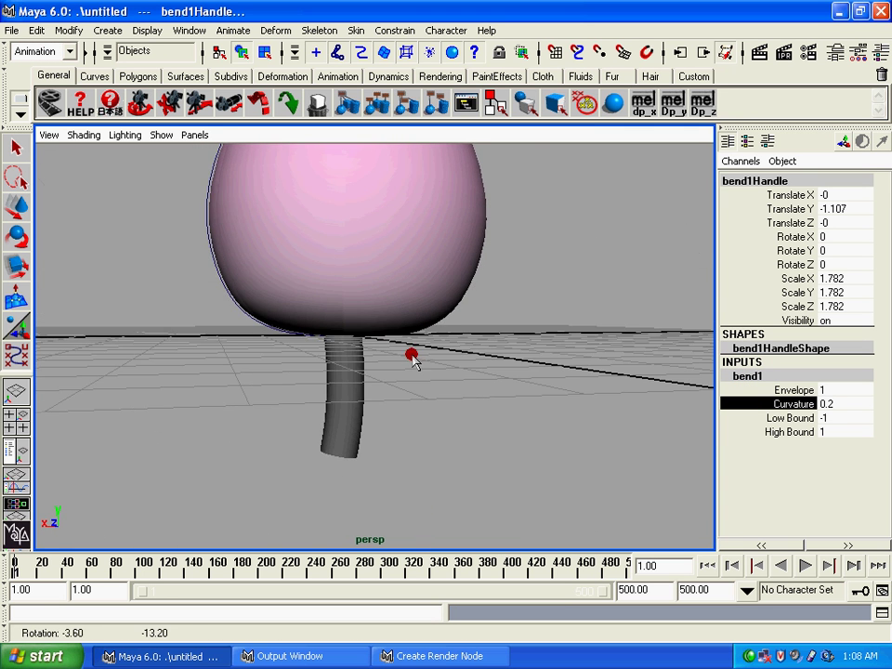
pyautogui.keyDown('alt'); pyautogui.moveTo(413, 359); pyautogui.dragTo(394, 368, button='right'); pyautogui.keyUp('alt')
pyautogui.keyDown('alt'); pyautogui.moveTo(394, 368); pyautogui.dragTo(449, 408); pyautogui.keyUp('alt')
pyautogui.keyDown('alt'); pyautogui.moveTo(513, 374); pyautogui.dragTo(515, 395, button='right'); pyautogui.keyUp('alt')
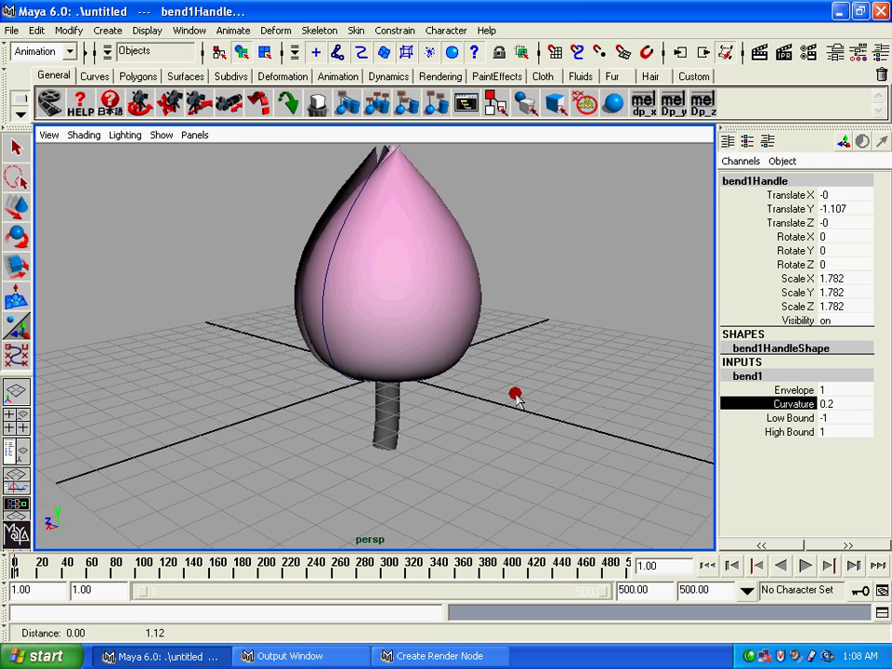
pyautogui.keyDown('alt'); pyautogui.moveTo(516, 398); pyautogui.dragTo(505, 420); pyautogui.keyUp('alt')
pyautogui.click(512, 418)
pyautogui.press('w')
pyautogui.click(352, 429)
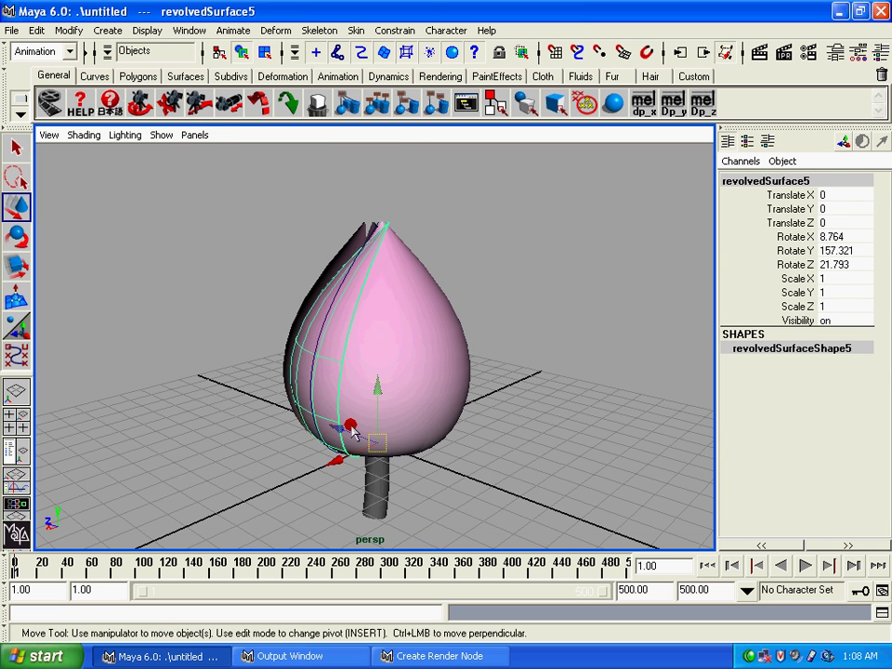
pyautogui.moveTo(351, 430)
pyautogui.keyDown('alt'); pyautogui.mouseDown()
pyautogui.moveTo(259, 438)
pyautogui.moveTo(343, 453)
pyautogui.mouseUp(); pyautogui.keyUp('alt')
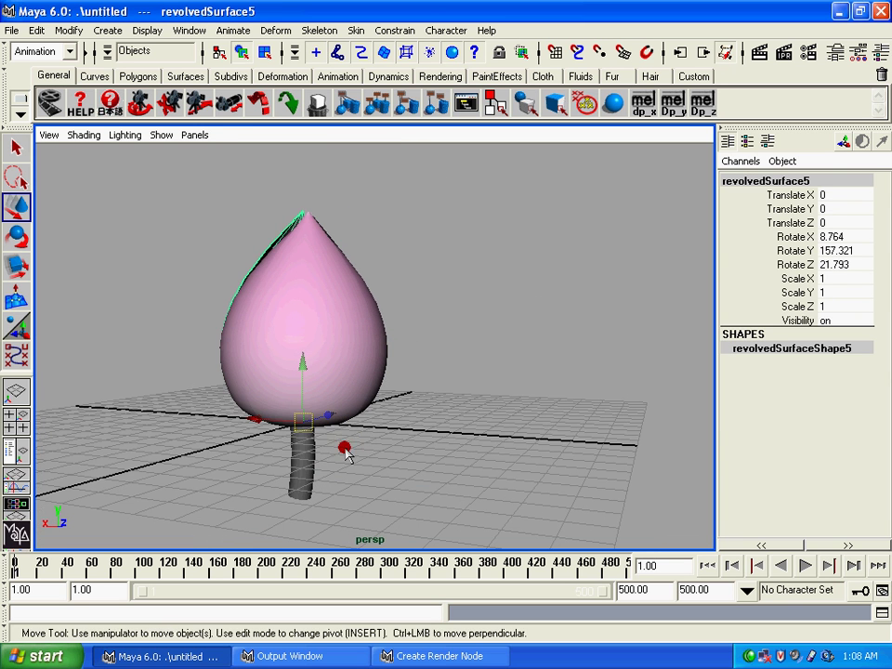
pyautogui.click(158, 181)
pyautogui.keyDown('alt'); pyautogui.moveTo(480, 353); pyautogui.dragTo(261, 477); pyautogui.keyUp('alt')
pyautogui.moveTo(358, 345)
pyautogui.keyDown('alt'); pyautogui.mouseDown()
pyautogui.moveTo(380, 285)
pyautogui.moveTo(456, 352)
pyautogui.mouseUp(); pyautogui.keyUp('alt')
pyautogui.keyDown('alt'); pyautogui.moveTo(456, 353); pyautogui.dragTo(428, 361, button='right'); pyautogui.keyUp('alt')
pyautogui.keyDown('alt'); pyautogui.moveTo(347, 332); pyautogui.dragTo(348, 374); pyautogui.keyUp('alt')
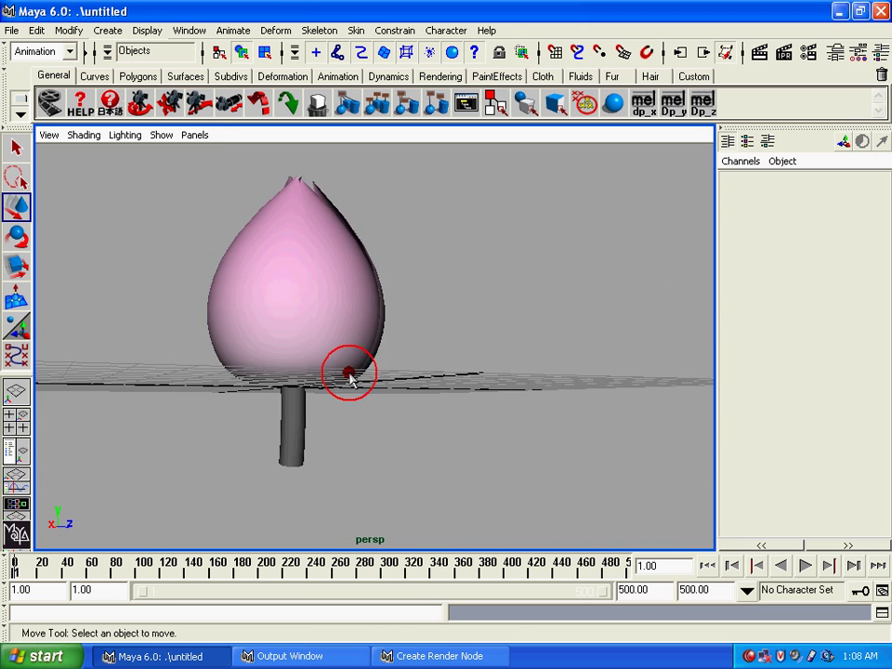
pyautogui.keyDown('alt'); pyautogui.moveTo(348, 373); pyautogui.dragTo(434, 454, button='right'); pyautogui.keyUp('alt')
pyautogui.moveTo(434, 454)
pyautogui.keyDown('alt'); pyautogui.mouseDown()
pyautogui.moveTo(358, 368)
pyautogui.moveTo(339, 488)
pyautogui.mouseUp(); pyautogui.keyUp('alt')
pyautogui.click(359, 368)
pyautogui.moveTo(339, 488)
pyautogui.keyDown('alt'); pyautogui.mouseDown(button='right')
pyautogui.moveTo(372, 414)
pyautogui.moveTo(348, 392)
pyautogui.moveTo(299, 433)
pyautogui.mouseUp(button='right'); pyautogui.keyUp('alt')
pyautogui.keyDown('alt'); pyautogui.moveTo(298, 433); pyautogui.dragTo(282, 247); pyautogui.keyUp('alt')
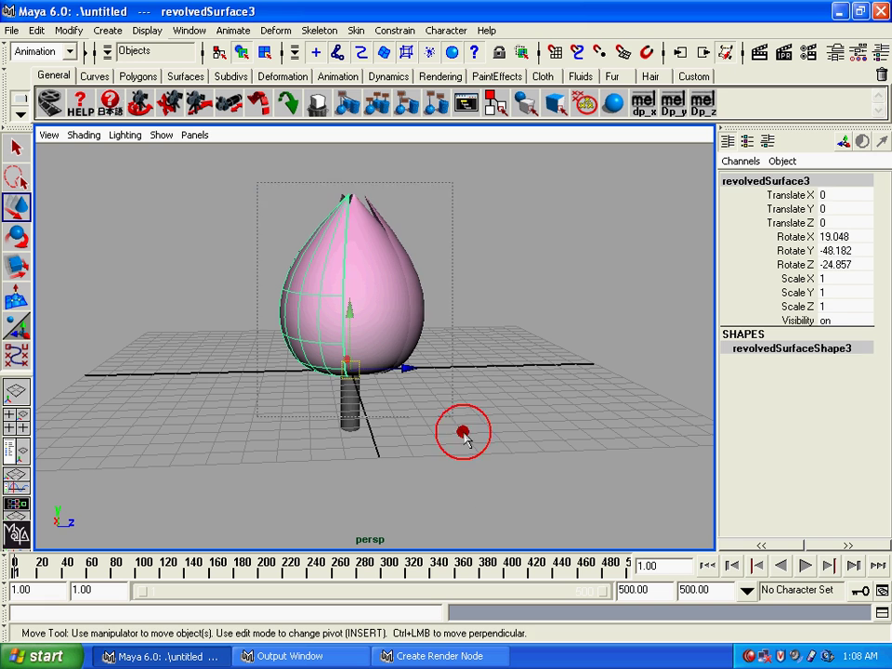
# Select the bend deformer and stem, then delete their history via Delete by Type
pyautogui.press('g')
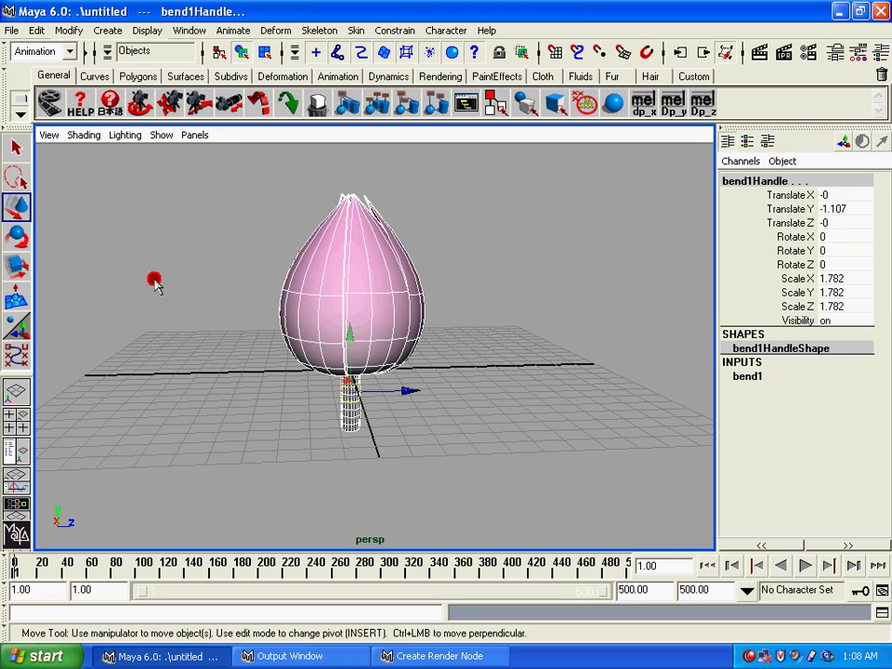
pyautogui.click(365, 443)
pyautogui.hotkey('ctrl', 'z')
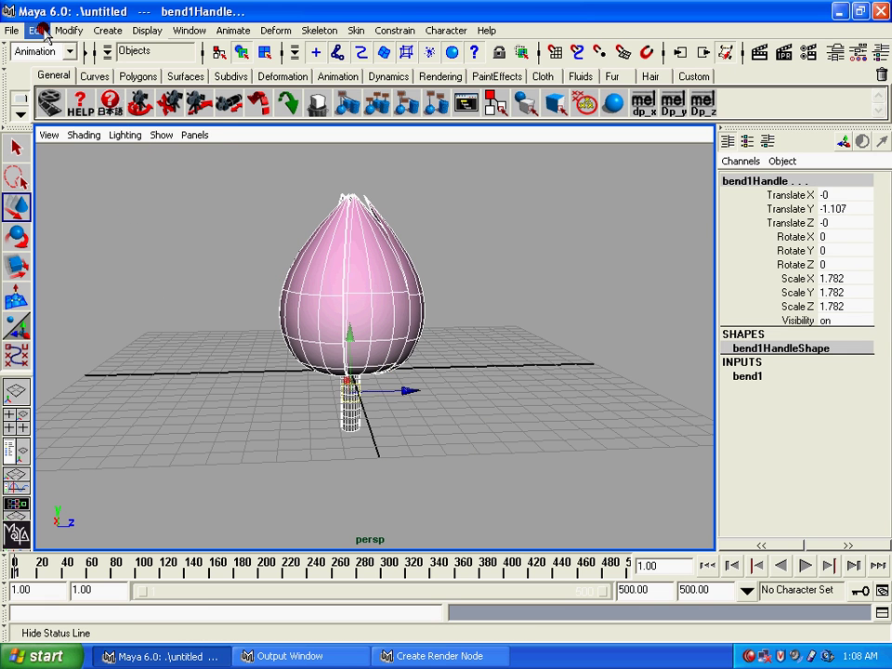
pyautogui.click(37, 30)
pyautogui.moveTo(74, 213)
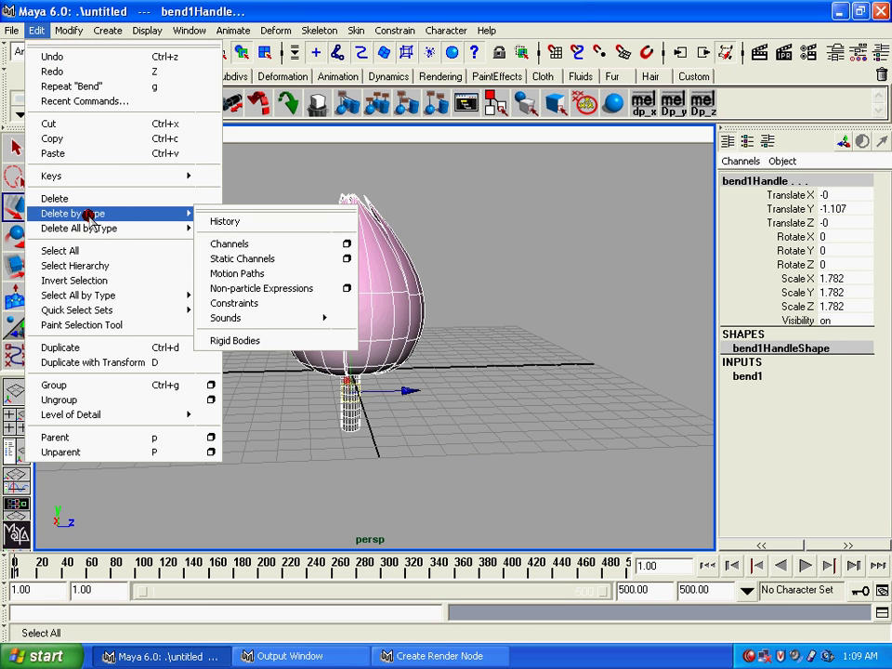
pyautogui.click(305, 223)
pyautogui.click(408, 350)
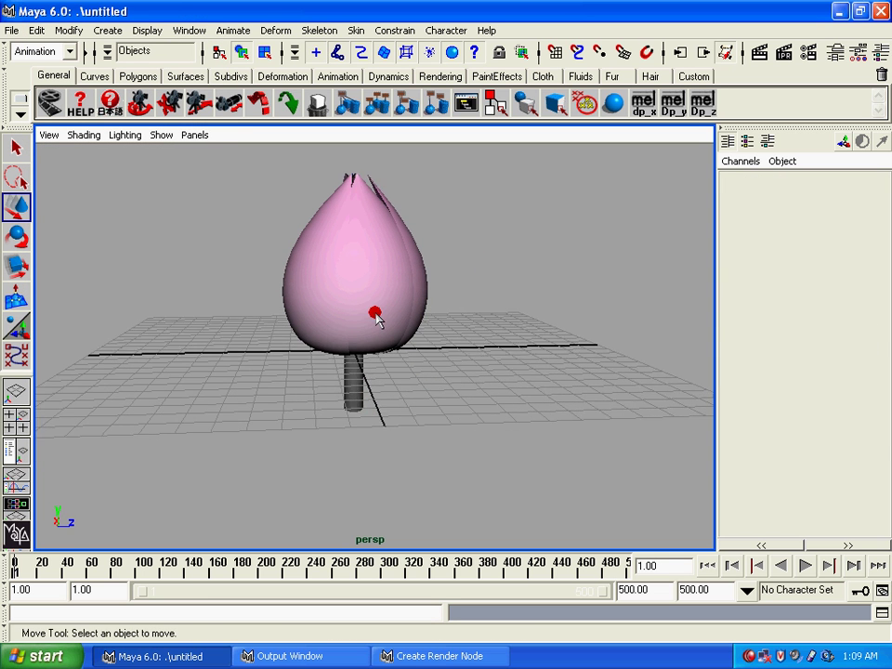
pyautogui.click(354, 380)
pyautogui.keyDown('alt'); pyautogui.moveTo(354, 381); pyautogui.dragTo(341, 443); pyautogui.keyUp('alt')
pyautogui.click(189, 30)
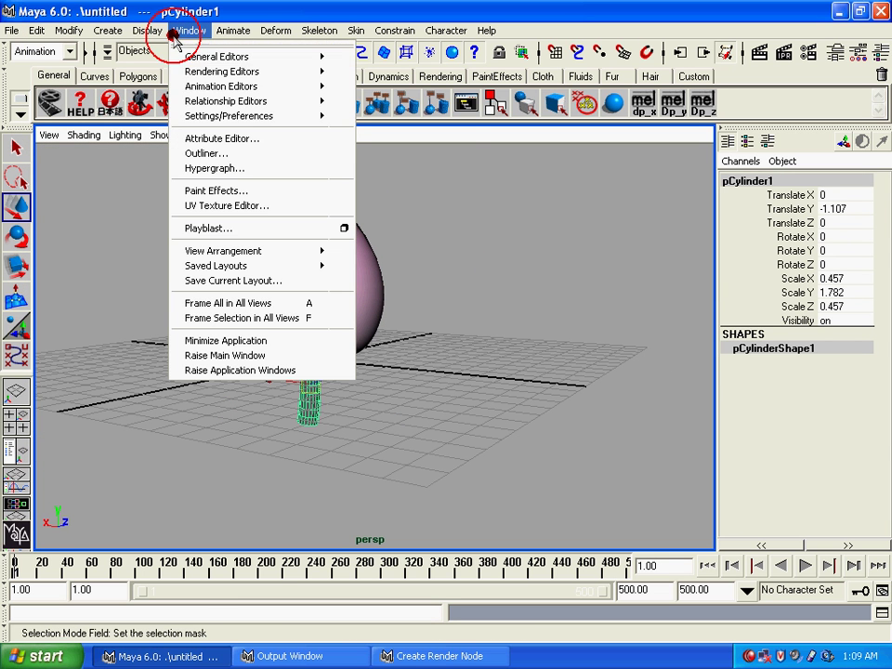
pyautogui.moveTo(222, 71)
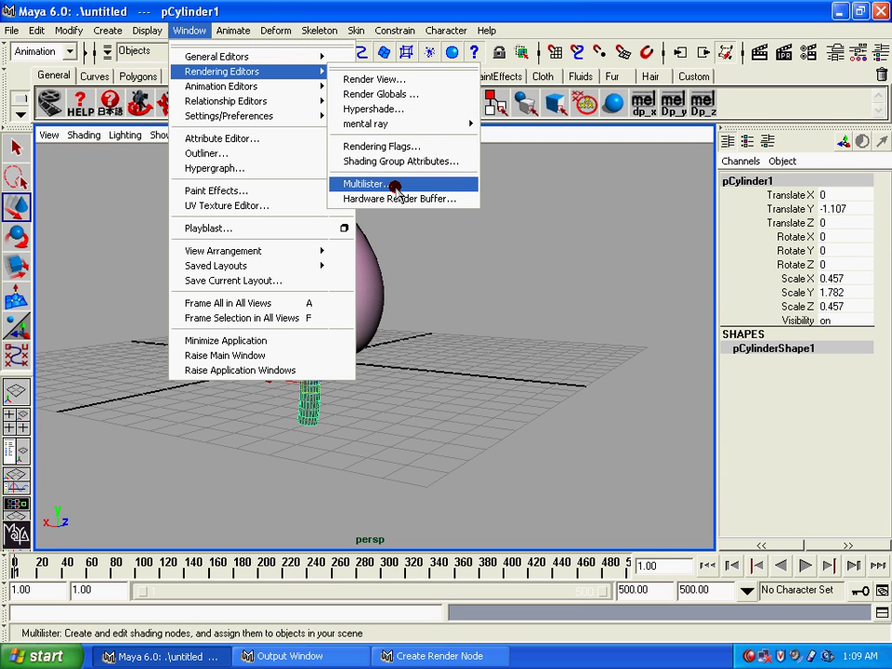
# Create a new Lambert material, lambert3, in the Multilister and open its attributes
pyautogui.click(392, 182)
pyautogui.rightClick(741, 148)
pyautogui.moveTo(776, 161)
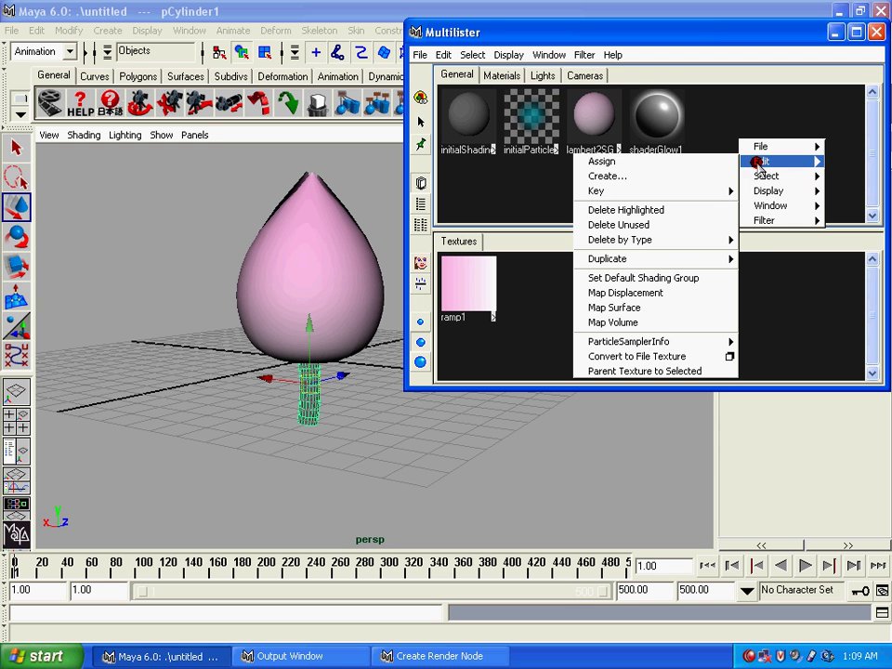
pyautogui.click(674, 177)
pyautogui.click(190, 67)
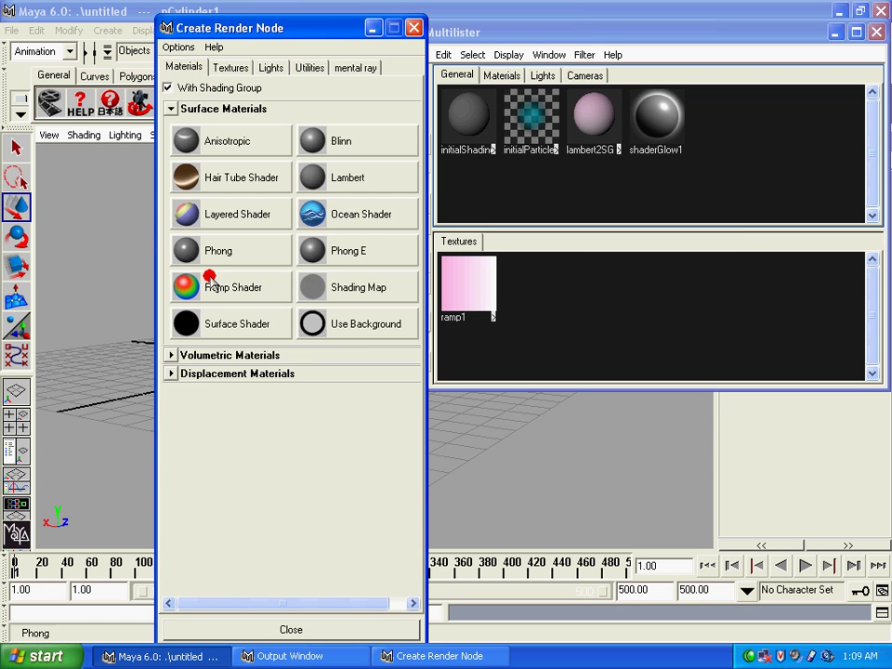
pyautogui.click(365, 163)
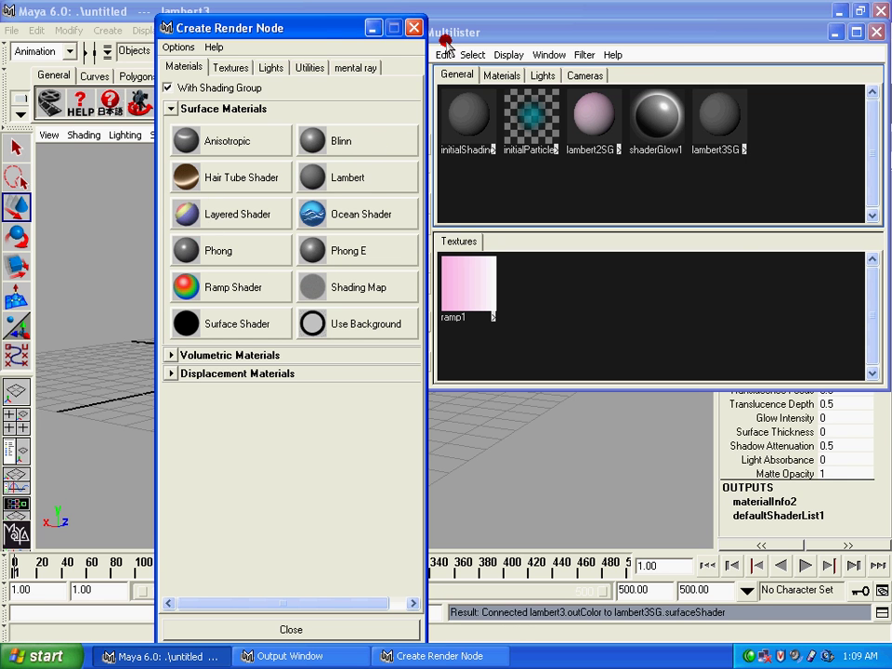
pyautogui.click(653, 139)
pyautogui.click(734, 116)
pyautogui.doubleClick(734, 116)
# Give lambert3 a dark teal Color and apply it to the stem
pyautogui.click(526, 338)
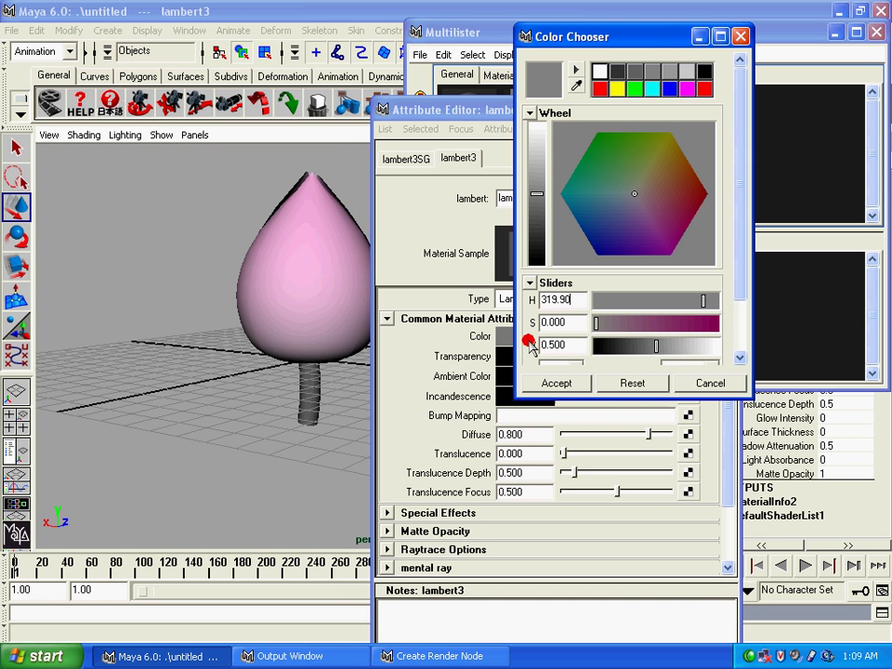
pyautogui.moveTo(620, 212)
pyautogui.mouseDown()
pyautogui.moveTo(627, 178)
pyautogui.moveTo(612, 192)
pyautogui.moveTo(600, 185)
pyautogui.mouseUp()
pyautogui.moveTo(540, 205); pyautogui.dragTo(541, 220)
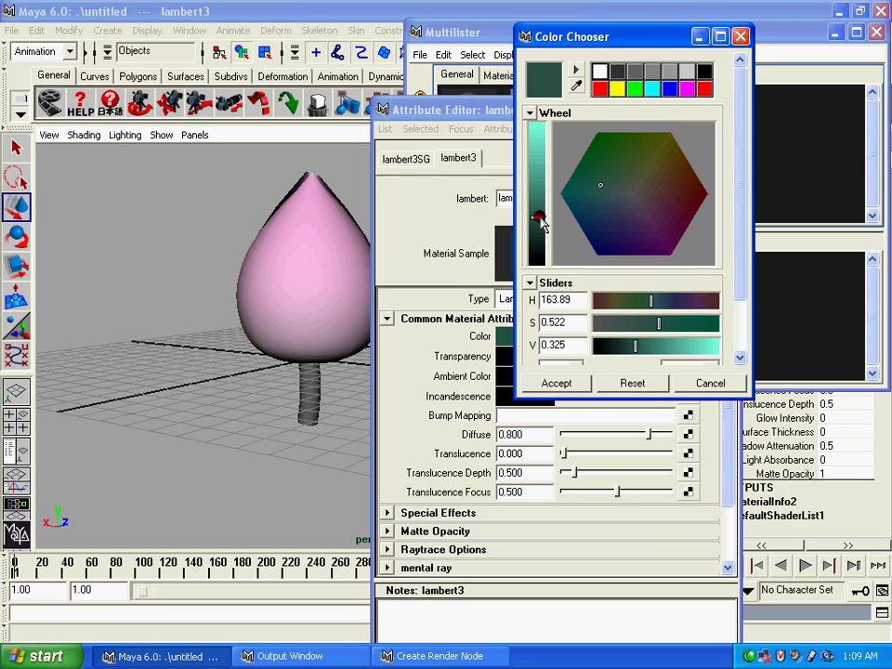
pyautogui.moveTo(598, 188); pyautogui.dragTo(602, 194)
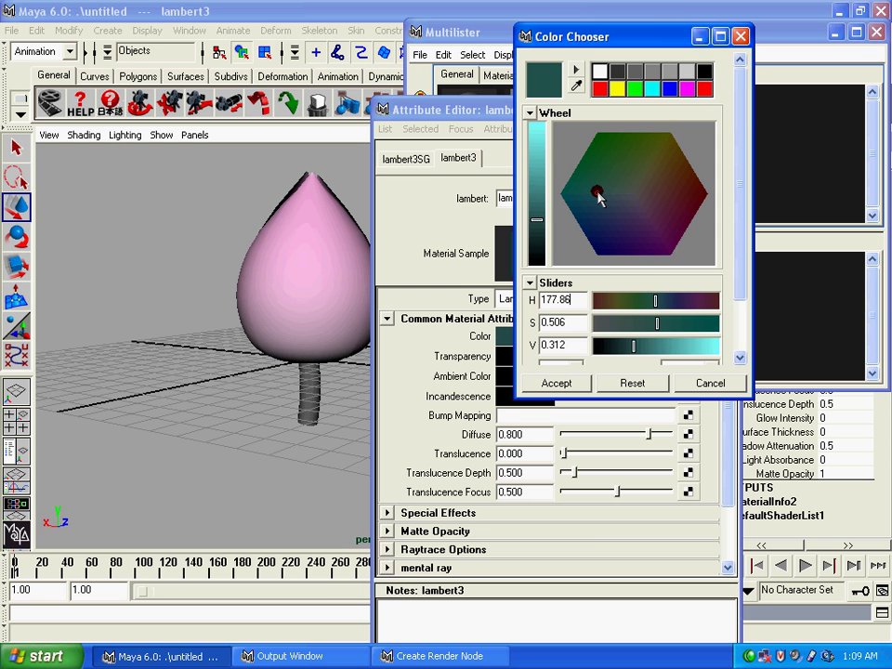
pyautogui.click(557, 383)
pyautogui.click(729, 110)
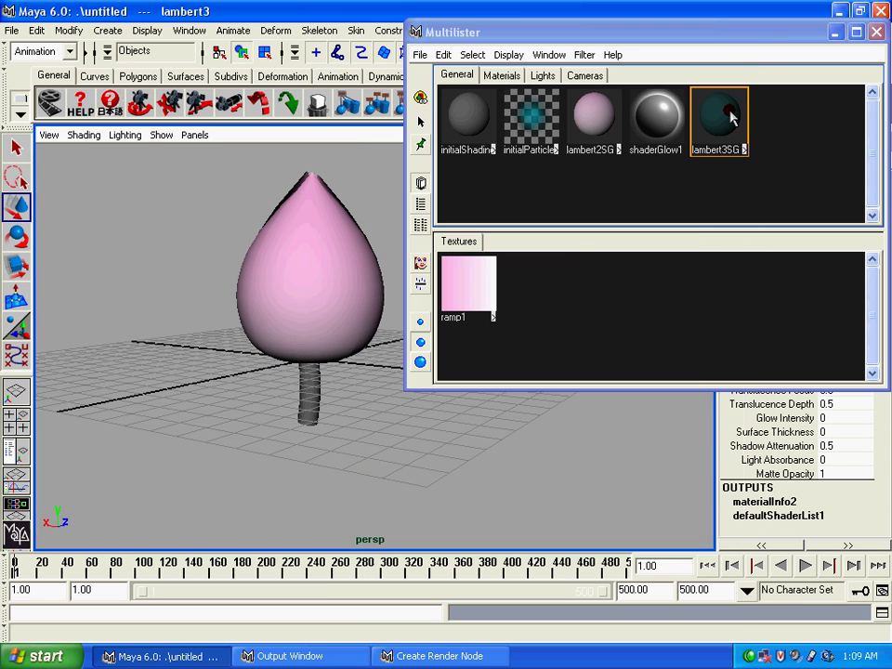
pyautogui.moveTo(317, 421); pyautogui.dragTo(318, 423, button='middle')
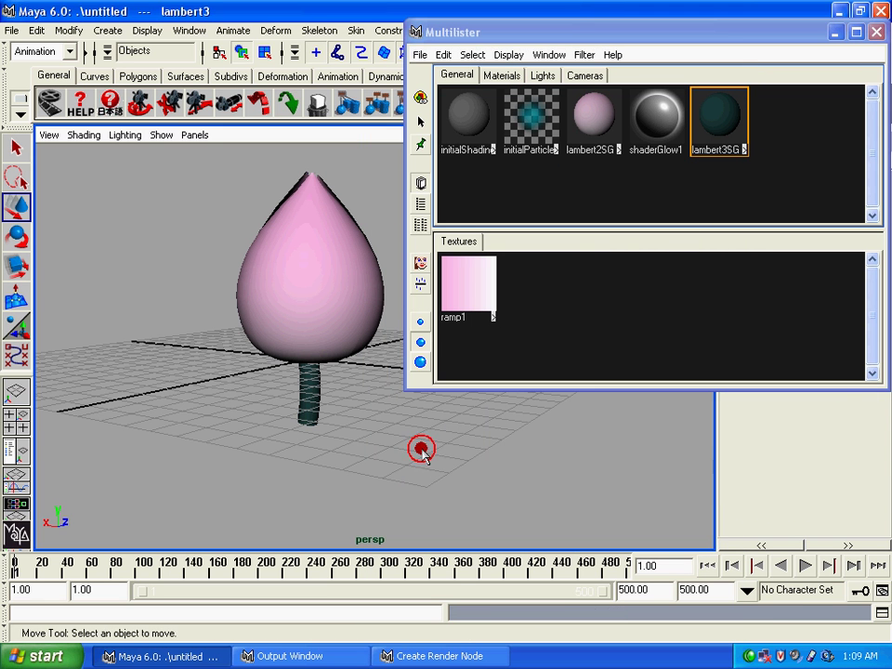
# Change lambert3's Color to a rich dark green and close the material windows
pyautogui.doubleClick(729, 116)
pyautogui.click(498, 337)
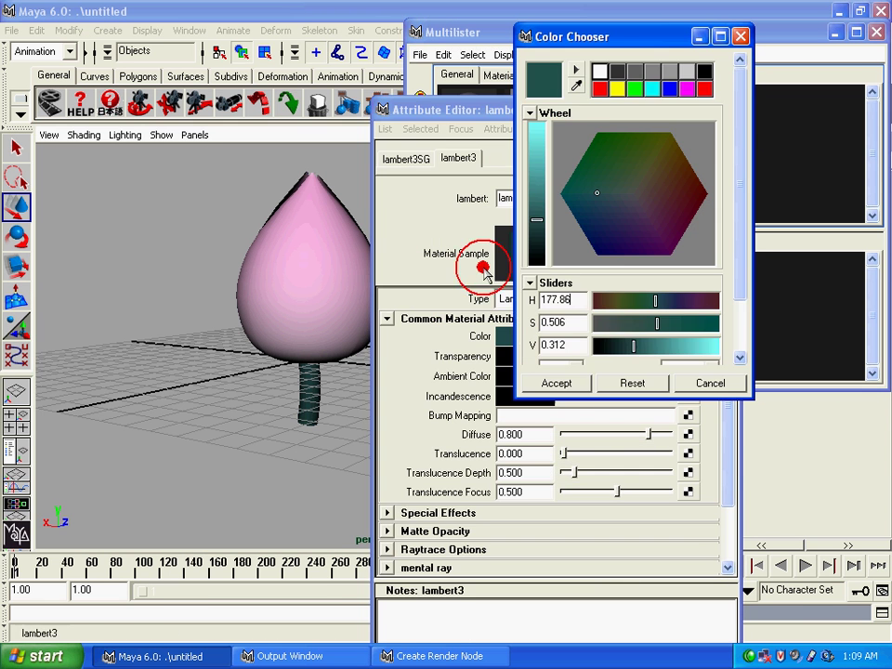
pyautogui.click(628, 169)
pyautogui.moveTo(629, 171)
pyautogui.mouseDown()
pyautogui.moveTo(608, 149)
pyautogui.moveTo(602, 158)
pyautogui.mouseUp()
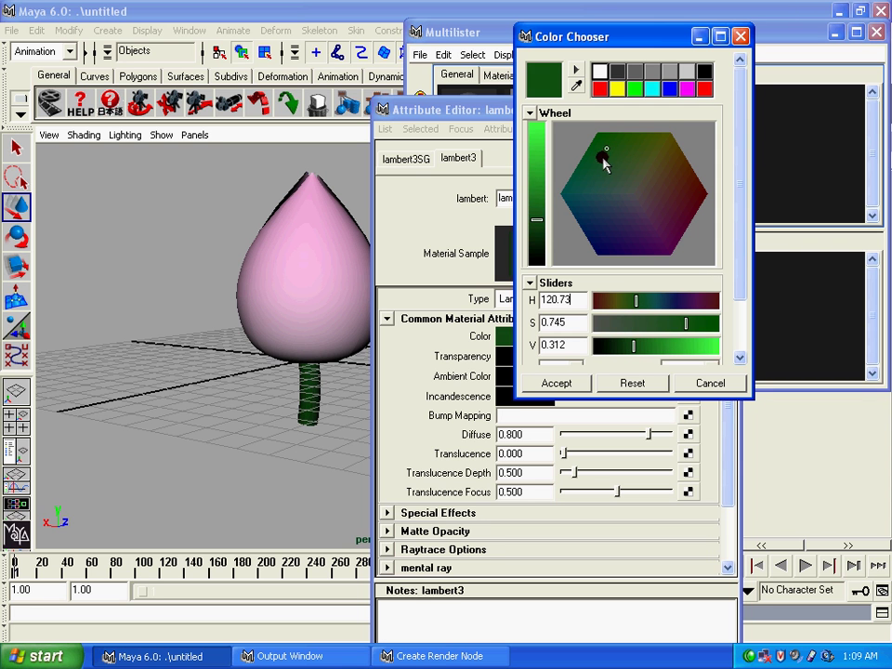
pyautogui.moveTo(539, 220); pyautogui.dragTo(539, 226)
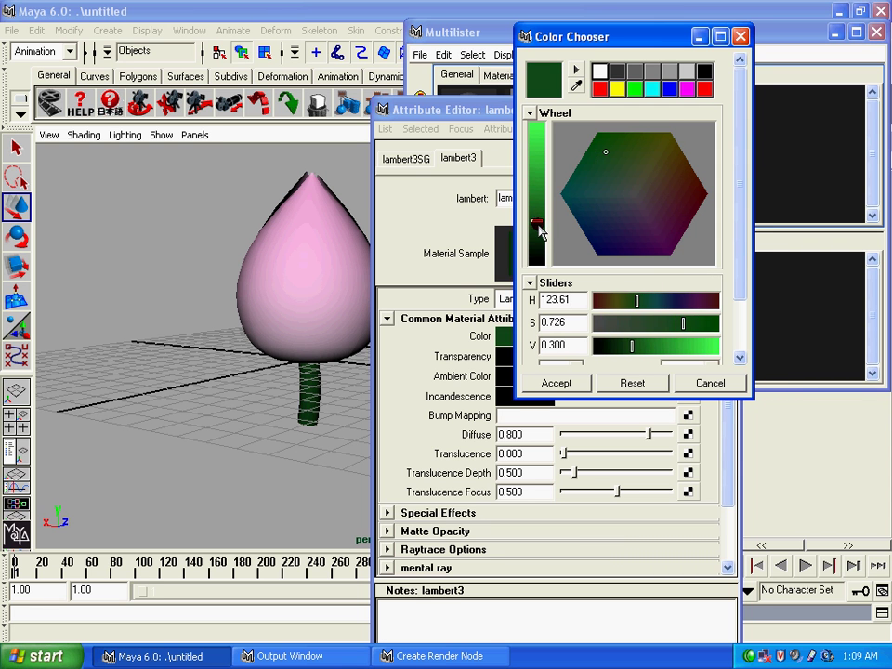
pyautogui.click(565, 387)
pyautogui.click(730, 108)
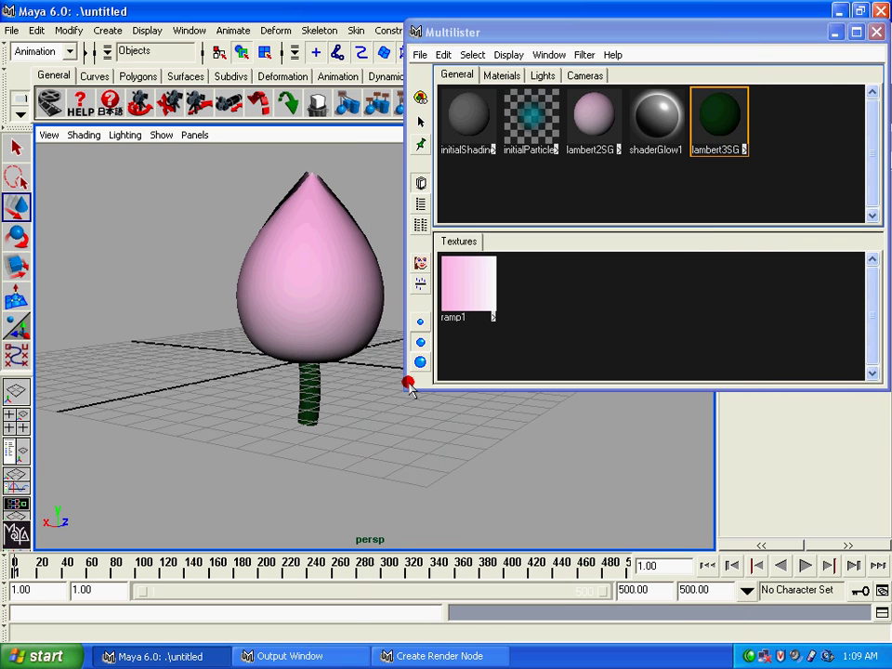
pyautogui.click(873, 34)
pyautogui.moveTo(453, 377)
pyautogui.keyDown('alt'); pyautogui.mouseDown()
pyautogui.moveTo(394, 384)
pyautogui.moveTo(446, 464)
pyautogui.moveTo(445, 440)
pyautogui.moveTo(420, 418)
pyautogui.mouseUp(); pyautogui.keyUp('alt')
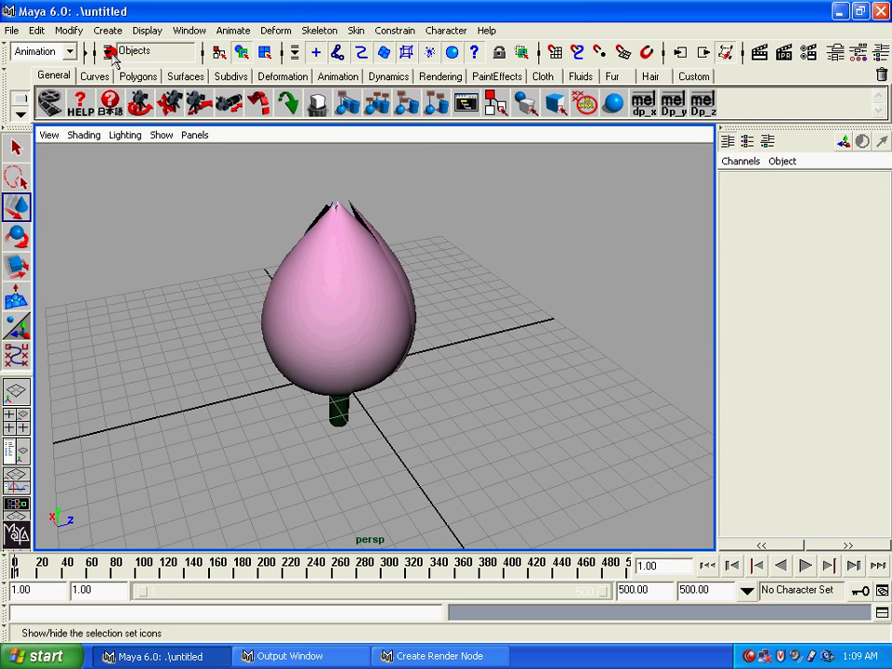
# Create a NURBS plane, lower it below the bud, and scale it to about 125
pyautogui.keyDown('alt'); pyautogui.moveTo(279, 223); pyautogui.dragTo(304, 197, button='right'); pyautogui.keyUp('alt')
pyautogui.keyDown('alt'); pyautogui.moveTo(304, 197); pyautogui.dragTo(303, 225); pyautogui.keyUp('alt')
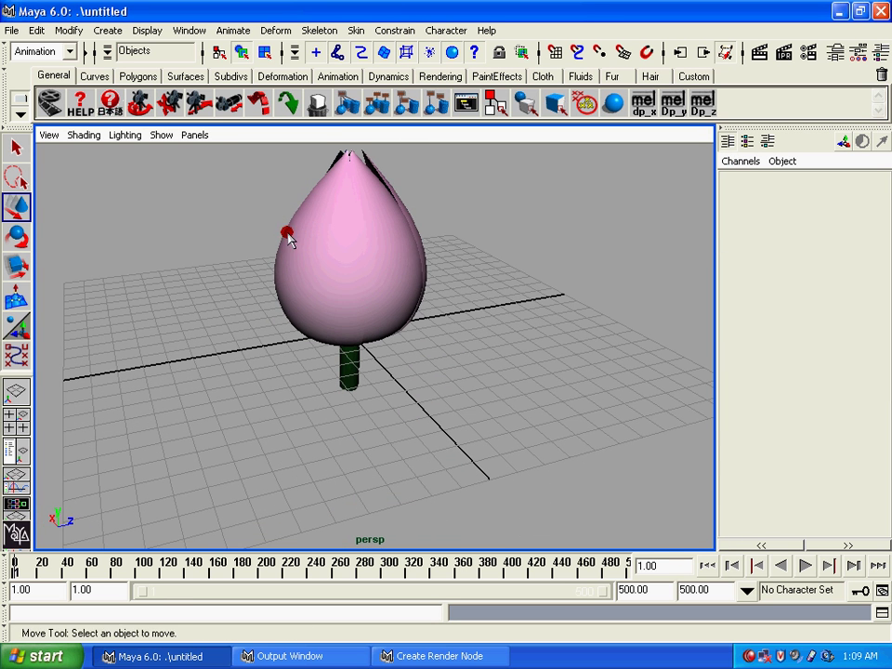
pyautogui.click(106, 30)
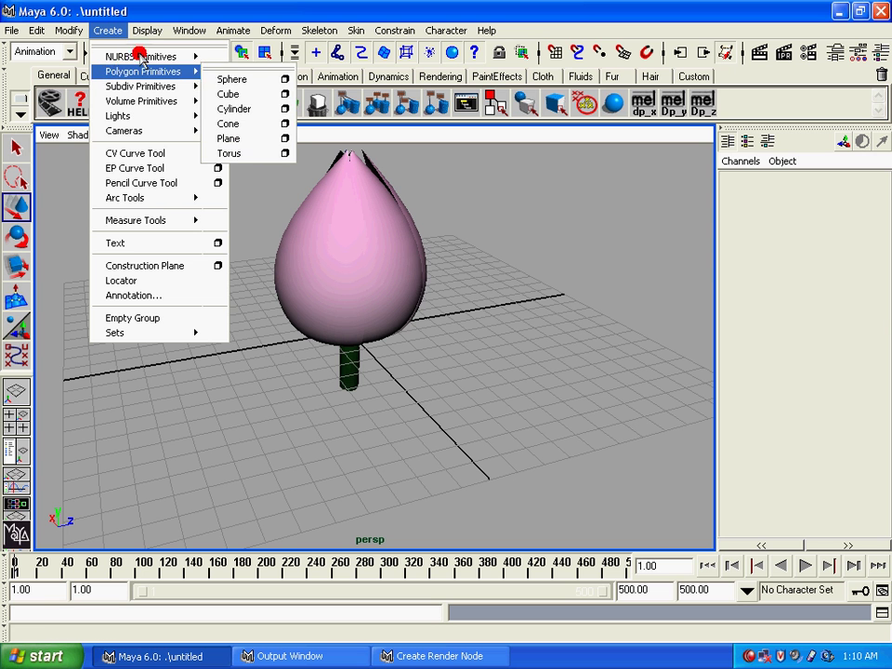
pyautogui.moveTo(140, 56)
pyautogui.click(232, 124)
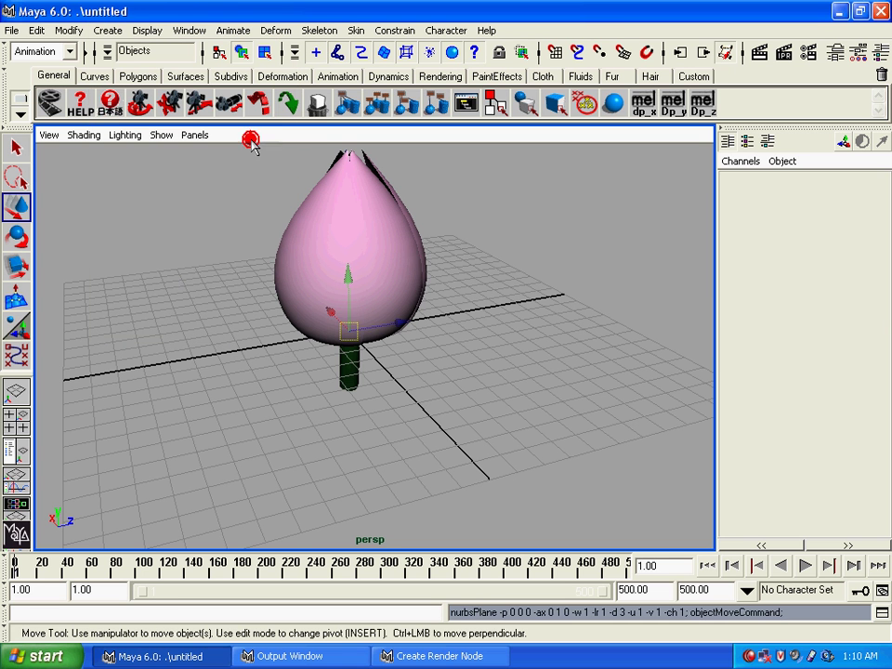
pyautogui.press('r')
pyautogui.moveTo(348, 332); pyautogui.dragTo(502, 177)
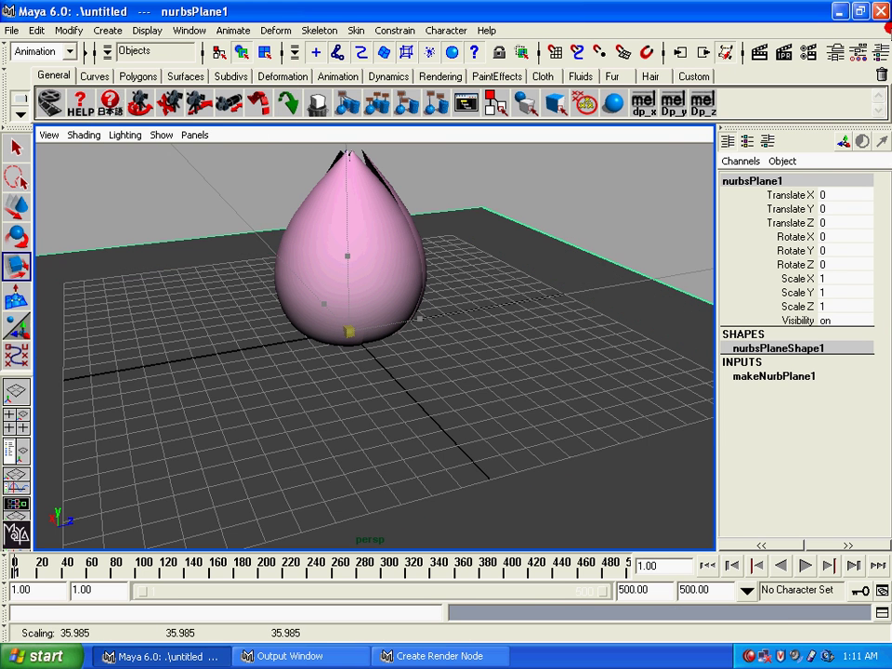
pyautogui.press('w')
pyautogui.moveTo(348, 279); pyautogui.dragTo(349, 307)
pyautogui.press('r')
pyautogui.moveTo(350, 380)
pyautogui.mouseDown()
pyautogui.moveTo(617, 201)
pyautogui.moveTo(364, 388)
pyautogui.moveTo(527, 351)
pyautogui.moveTo(573, 309)
pyautogui.mouseUp()
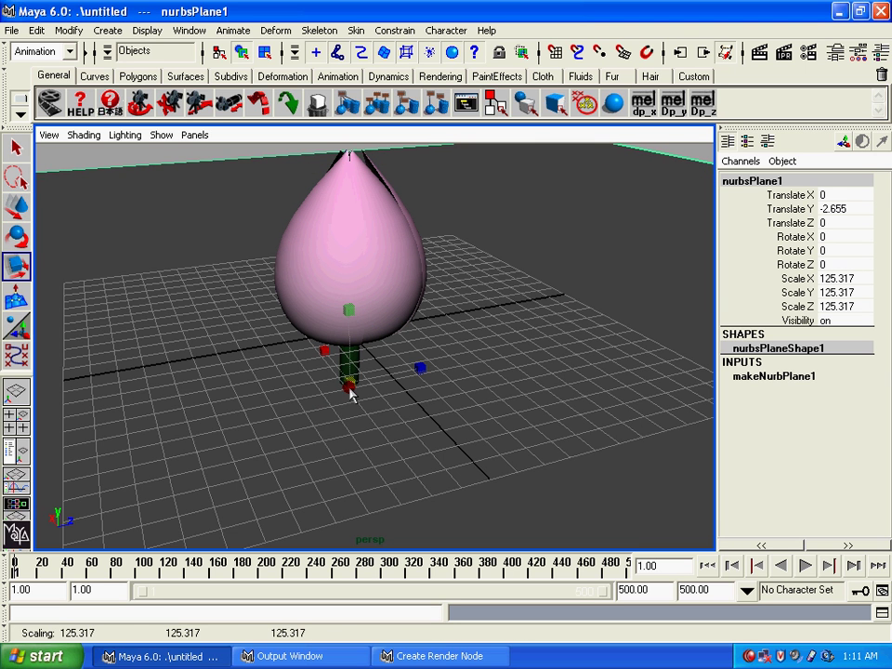
# Shift the plane to 28.593, -2.655, 17.343 and hide the viewport grid
pyautogui.press('w')
pyautogui.moveTo(346, 379)
pyautogui.mouseDown()
pyautogui.moveTo(291, 167)
pyautogui.moveTo(271, 186)
pyautogui.mouseUp()
pyautogui.moveTo(257, 230)
pyautogui.mouseDown()
pyautogui.moveTo(379, 183)
pyautogui.moveTo(444, 184)
pyautogui.mouseUp()
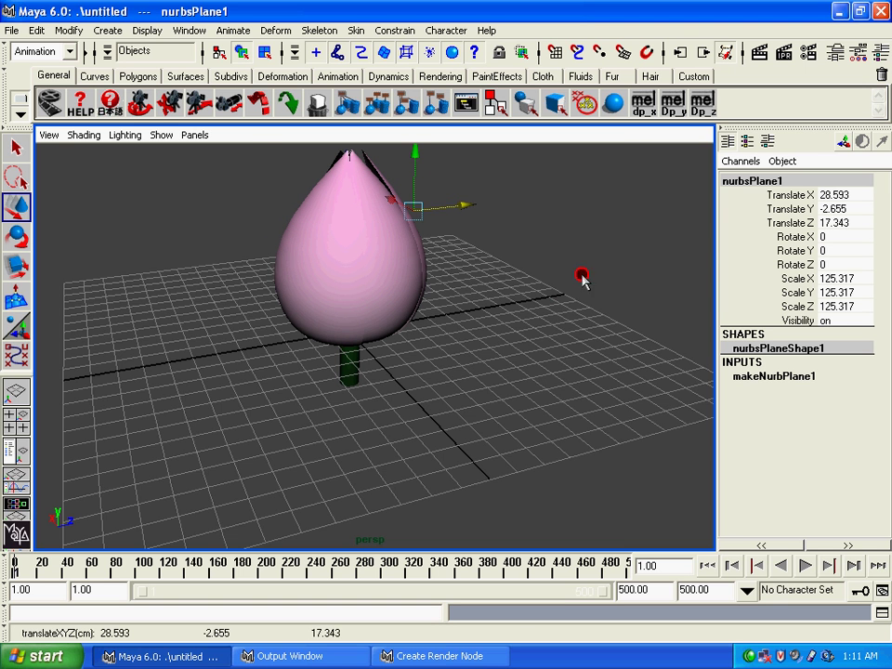
pyautogui.click(161, 135)
pyautogui.click(166, 554)
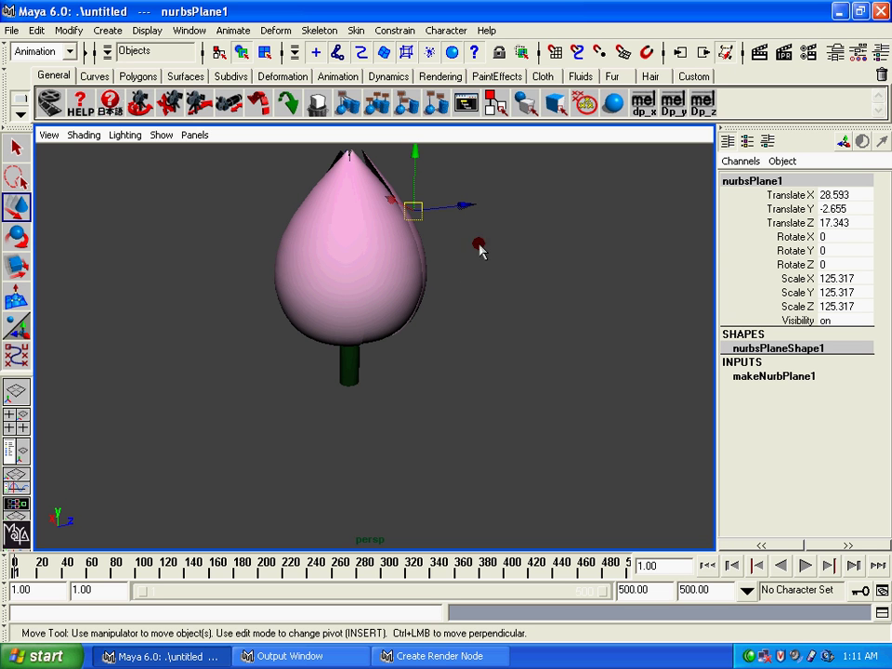
pyautogui.click(146, 30)
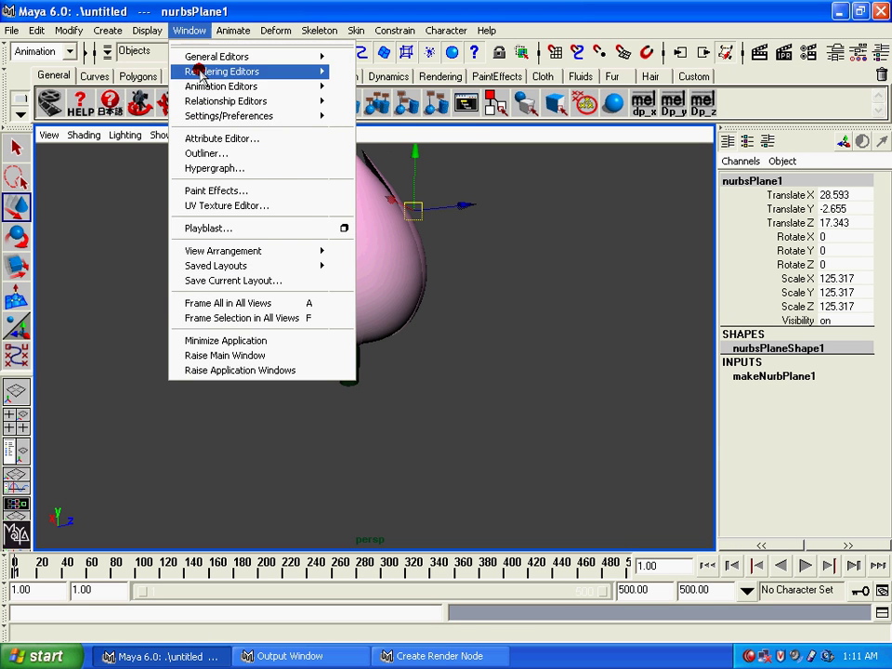
# Create a new Ocean Shader in the Multilister and drag it onto nurbsPlane1
pyautogui.moveTo(221, 71)
pyautogui.click(404, 182)
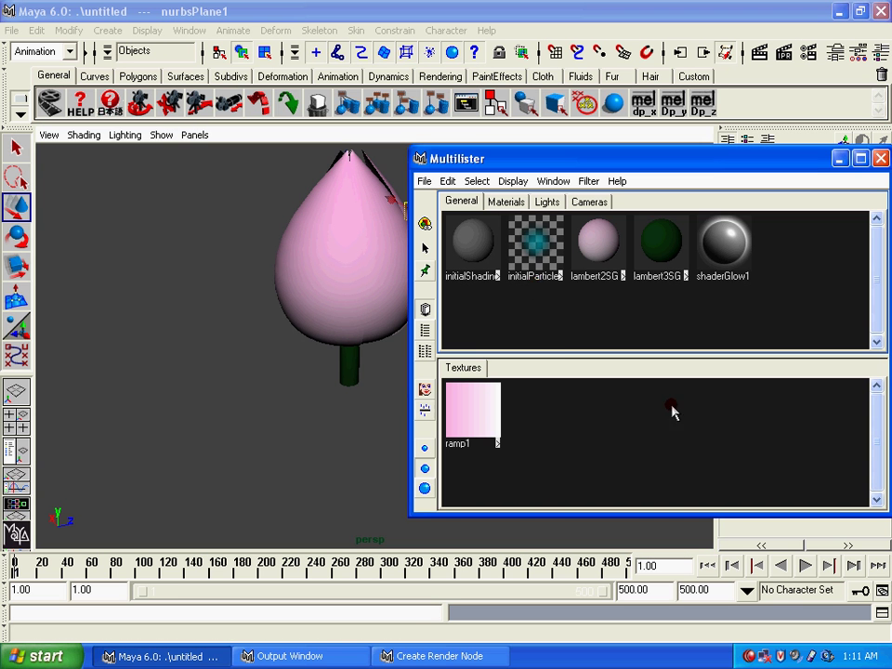
pyautogui.rightClick(823, 260)
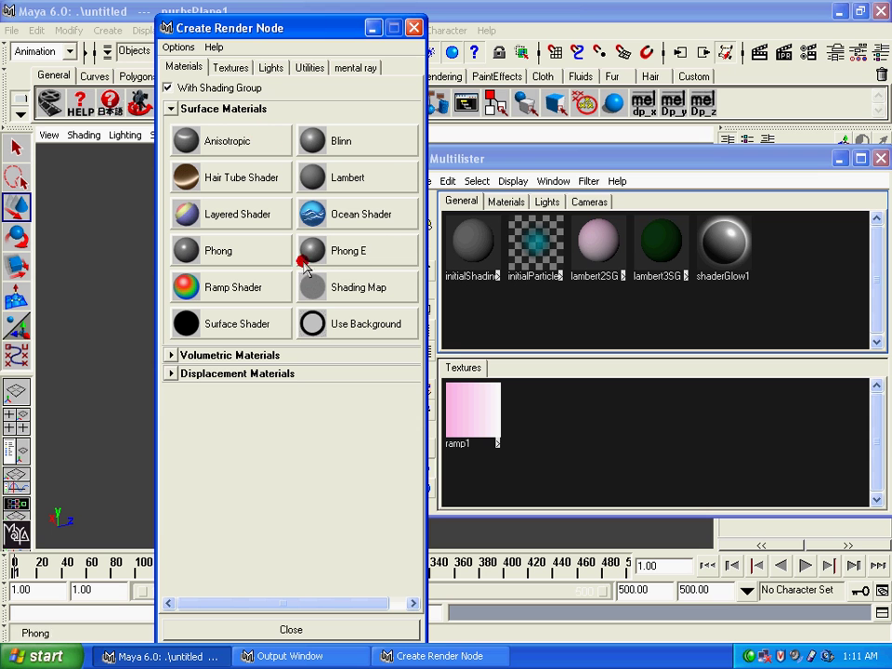
pyautogui.click(374, 214)
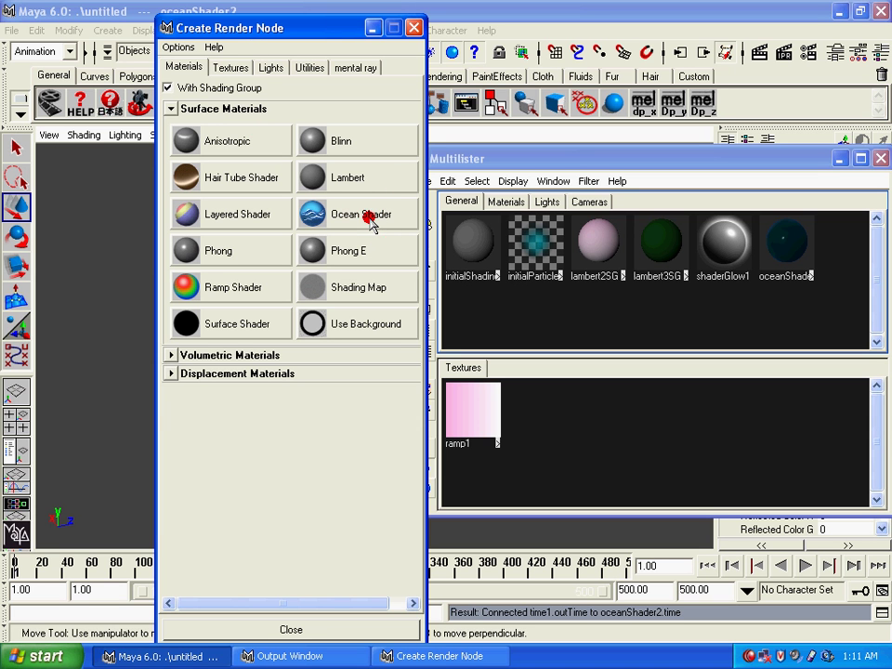
pyautogui.click(413, 29)
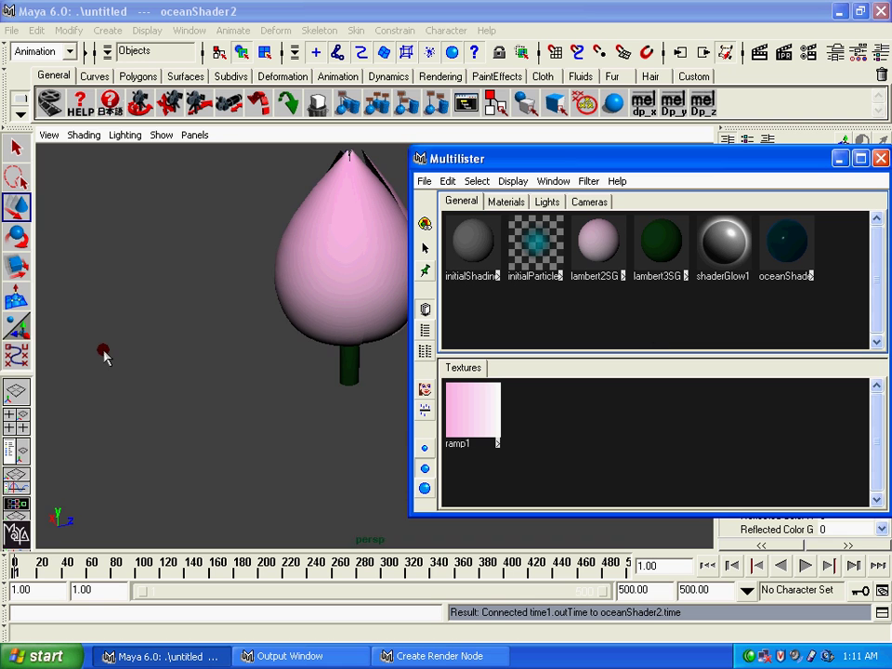
pyautogui.moveTo(103, 354); pyautogui.dragTo(103, 354, button='middle')
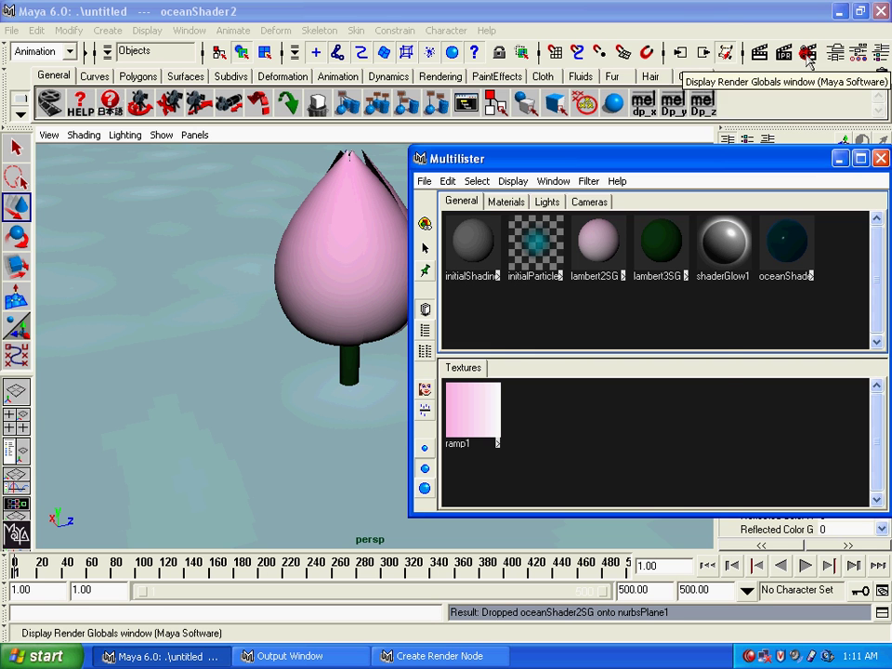
# In Render Globals, choose Production Quality anti-aliasing and keep the 640x480 resolution preset
pyautogui.click(806, 58)
pyautogui.click(464, 102)
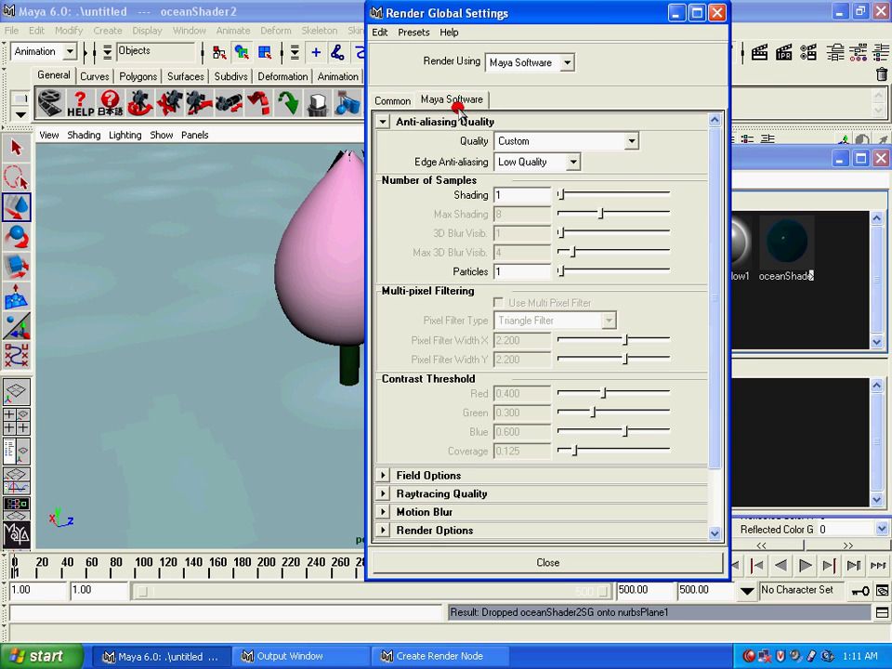
pyautogui.click(538, 141)
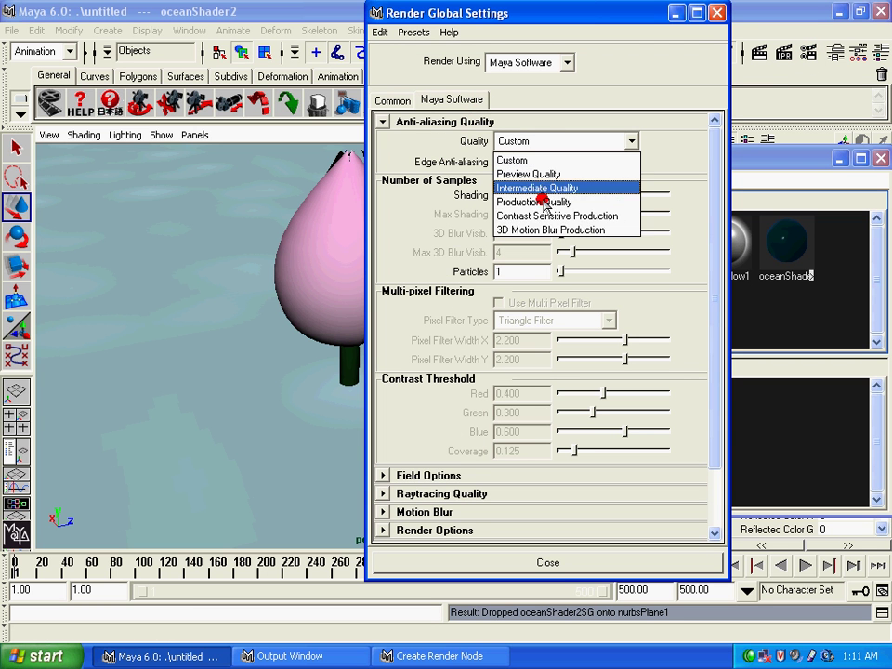
pyautogui.click(537, 201)
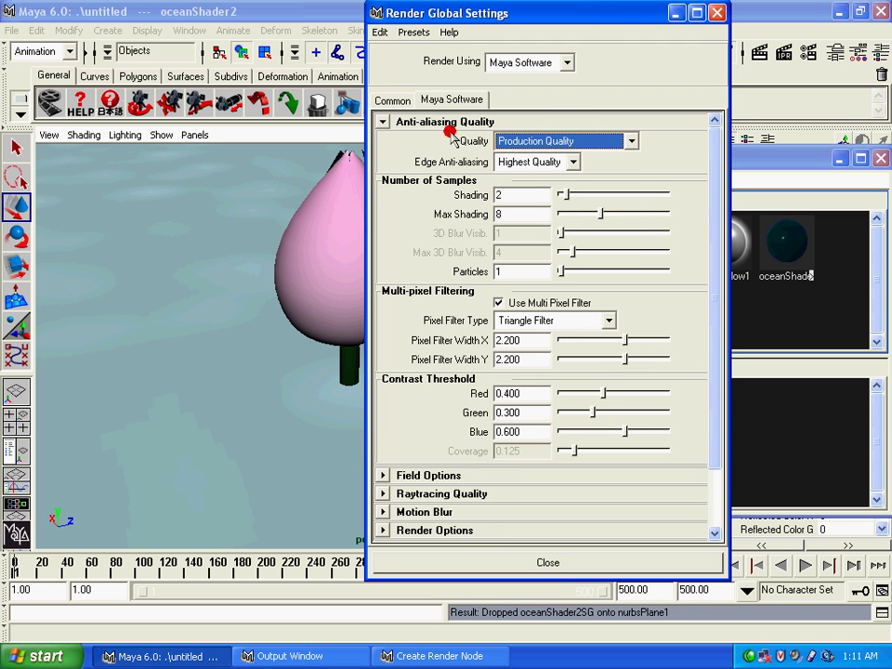
pyautogui.click(394, 100)
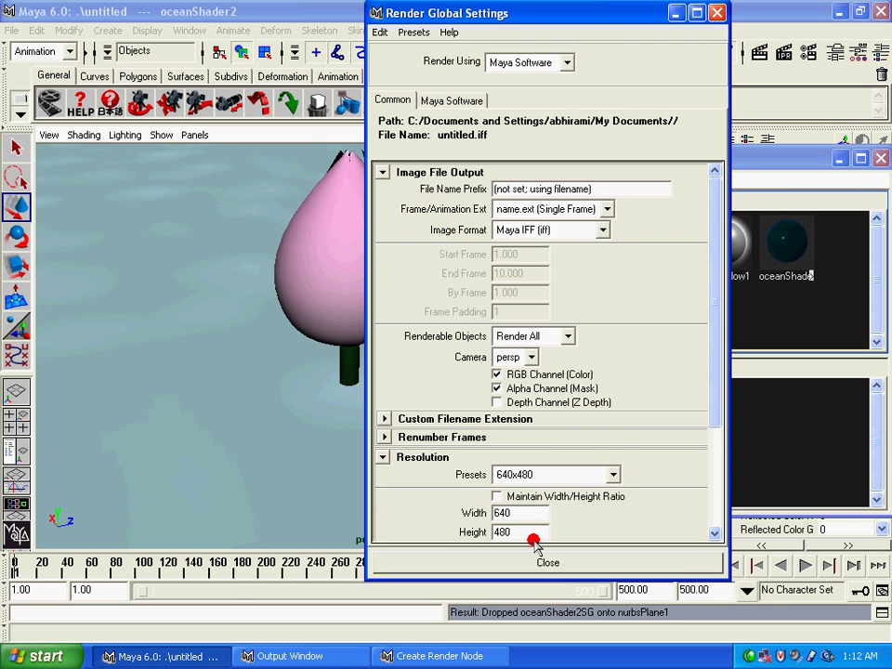
pyautogui.click(567, 474)
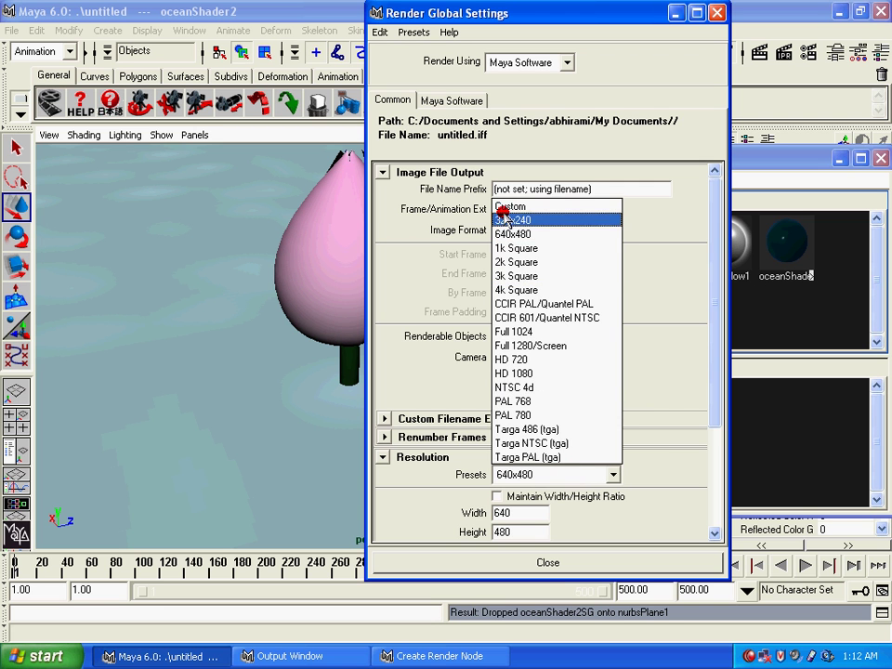
pyautogui.click(684, 284)
pyautogui.click(559, 474)
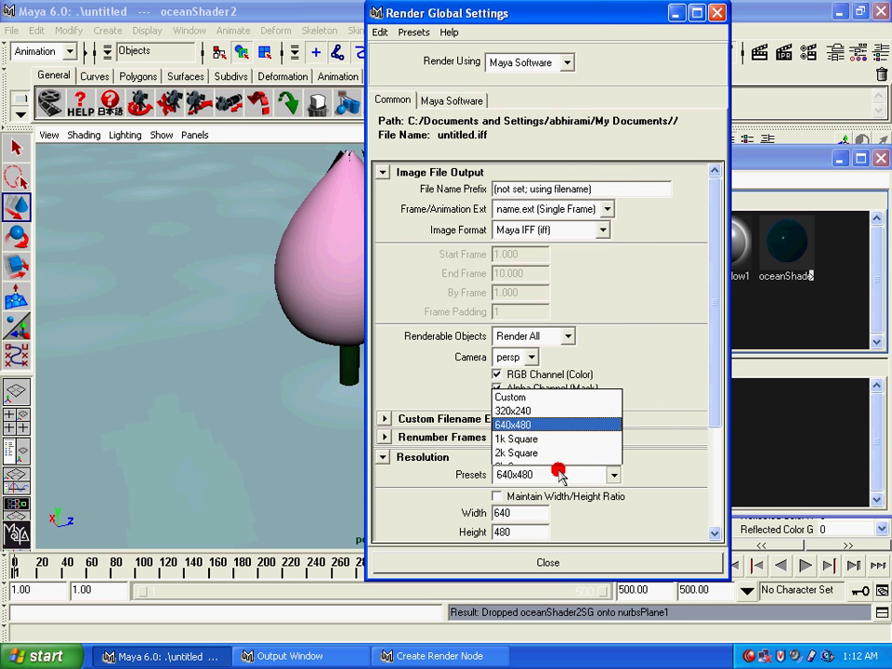
pyautogui.click(667, 406)
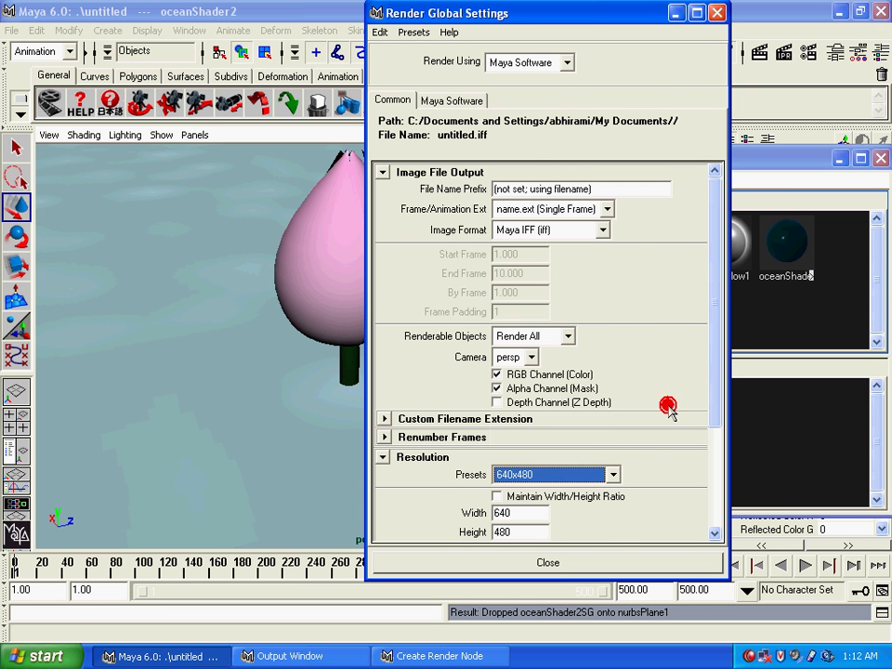
pyautogui.click(717, 12)
# Render the current frame in Render View and open its File menu
pyautogui.click(751, 54)
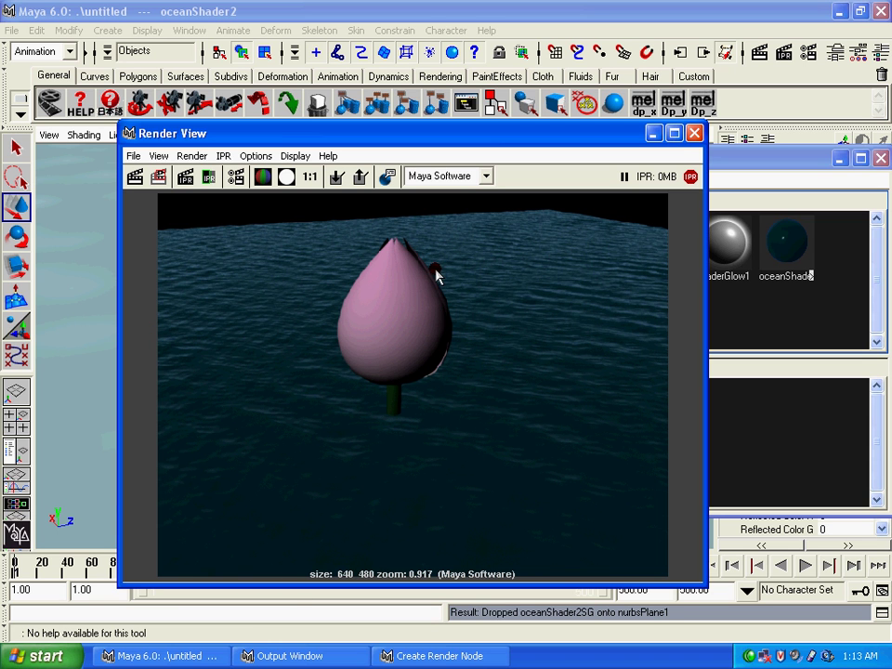
pyautogui.click(134, 156)
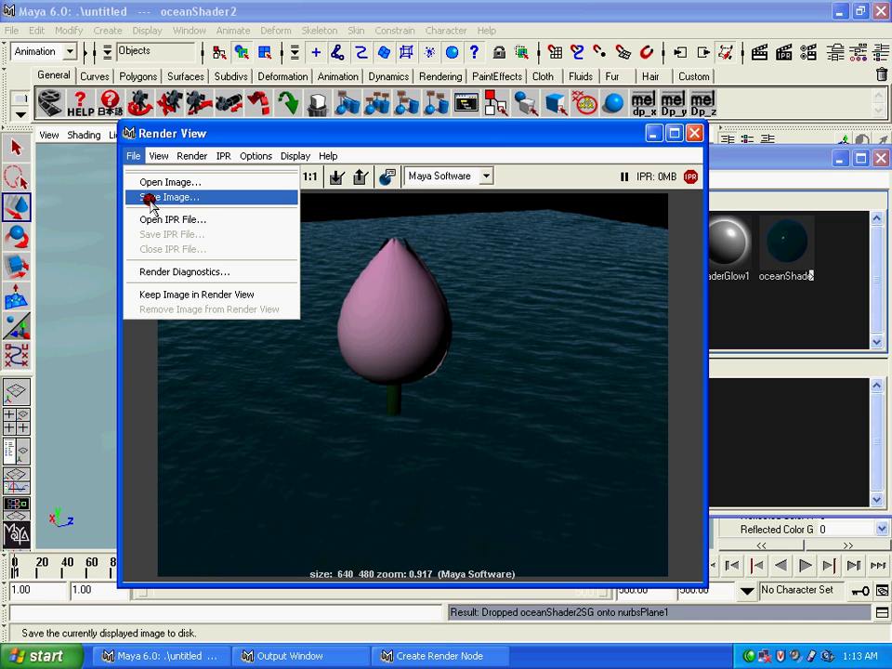
# Close Render View, check the file name prefix, leave Maya IFF format, and close the Multilister
pyautogui.click(694, 133)
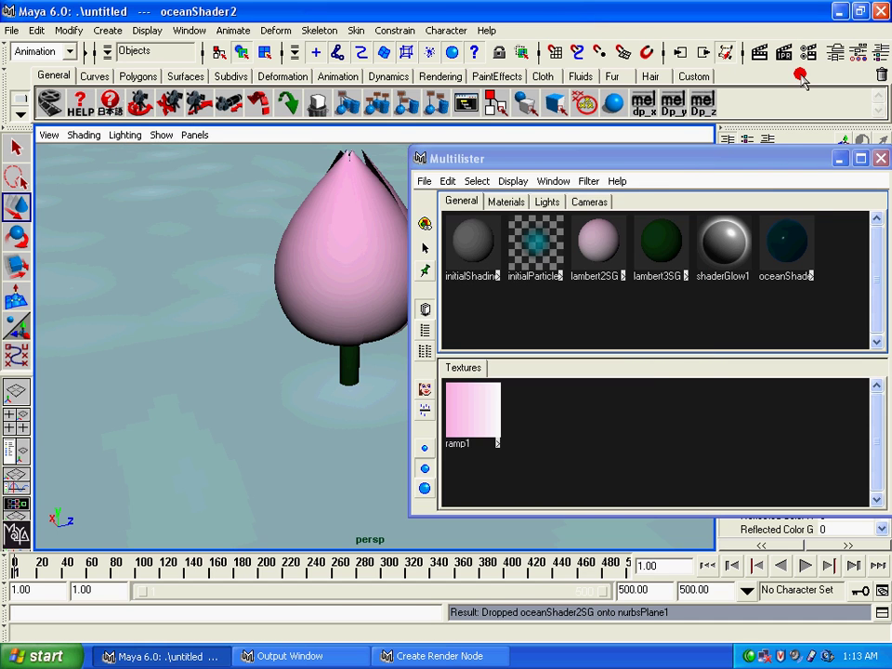
pyautogui.click(807, 51)
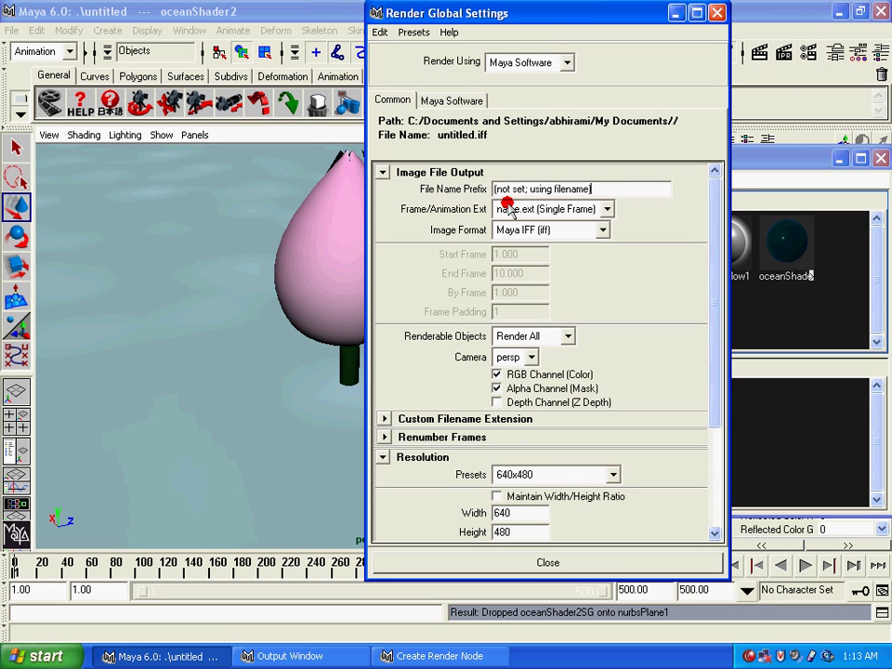
pyautogui.moveTo(619, 185); pyautogui.dragTo(310, 193)
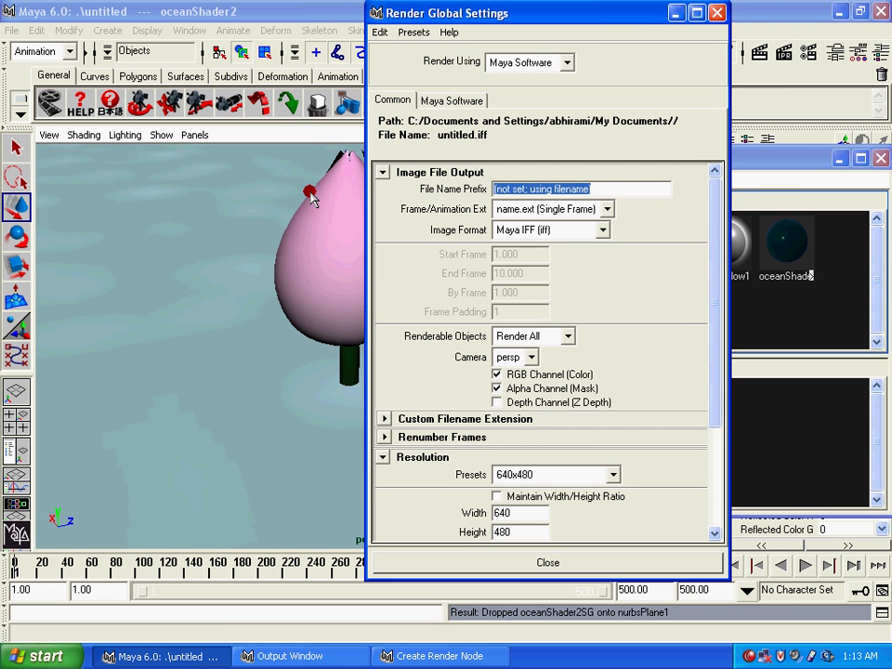
pyautogui.click(548, 230)
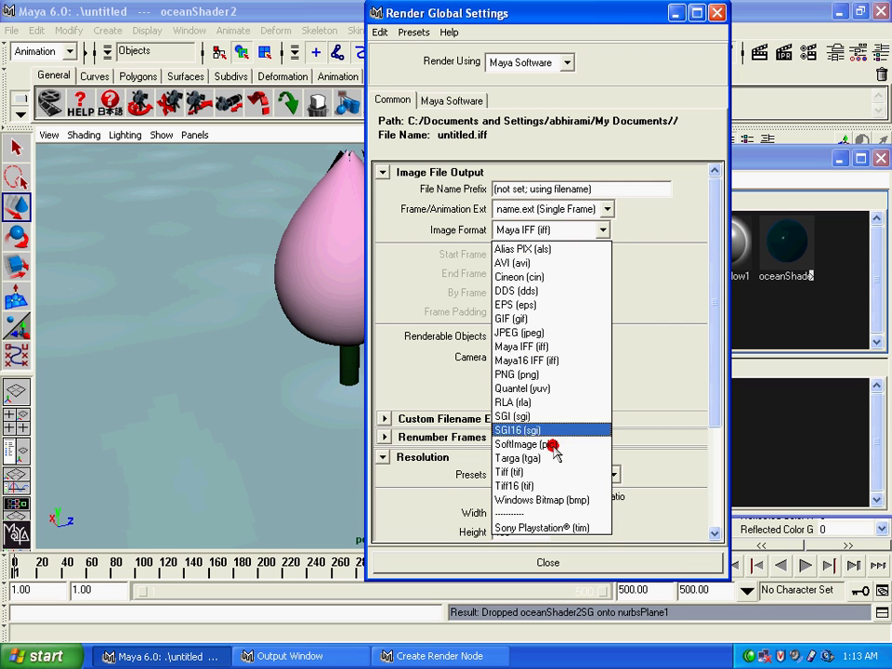
pyautogui.click(699, 244)
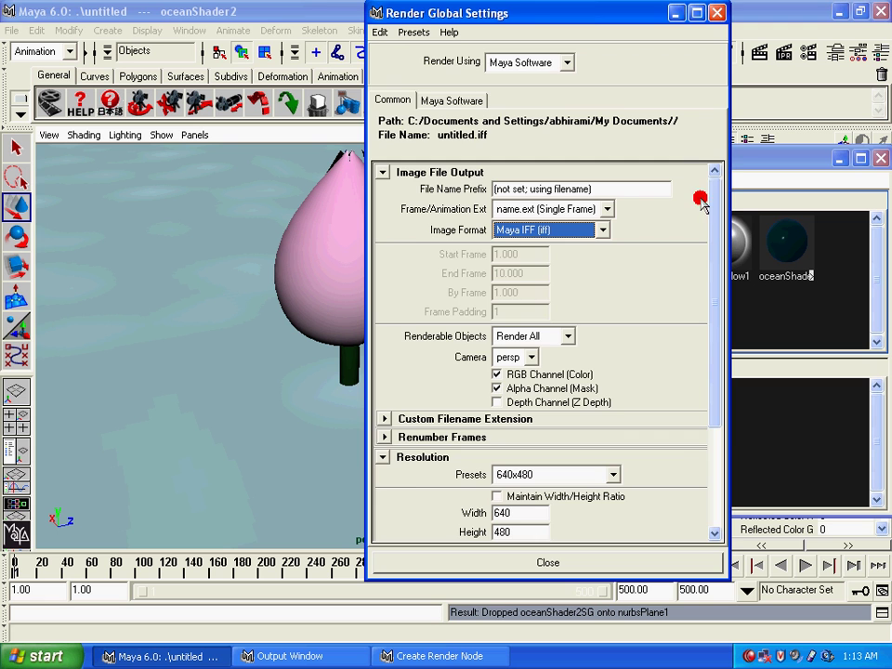
pyautogui.click(718, 14)
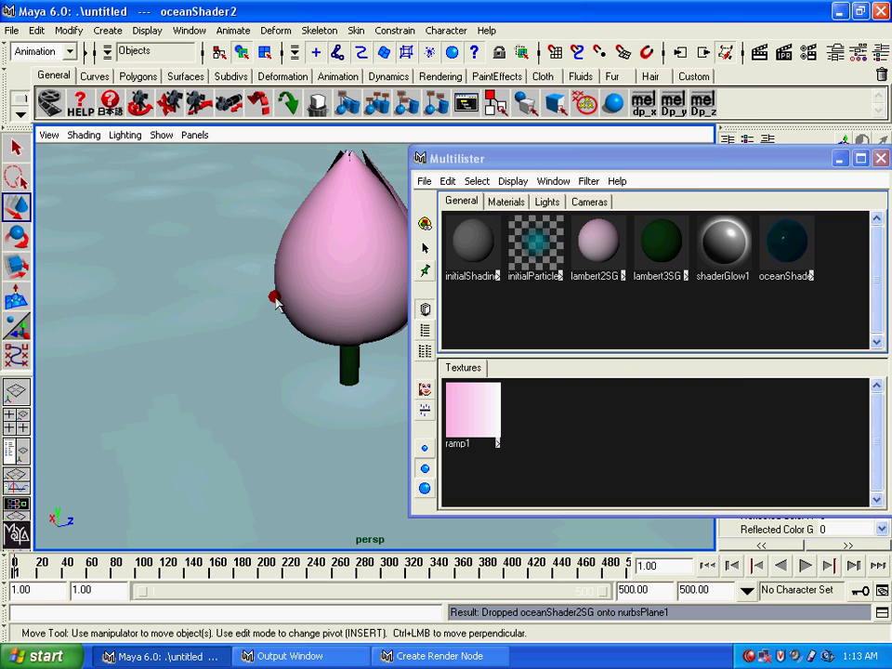
pyautogui.click(879, 159)
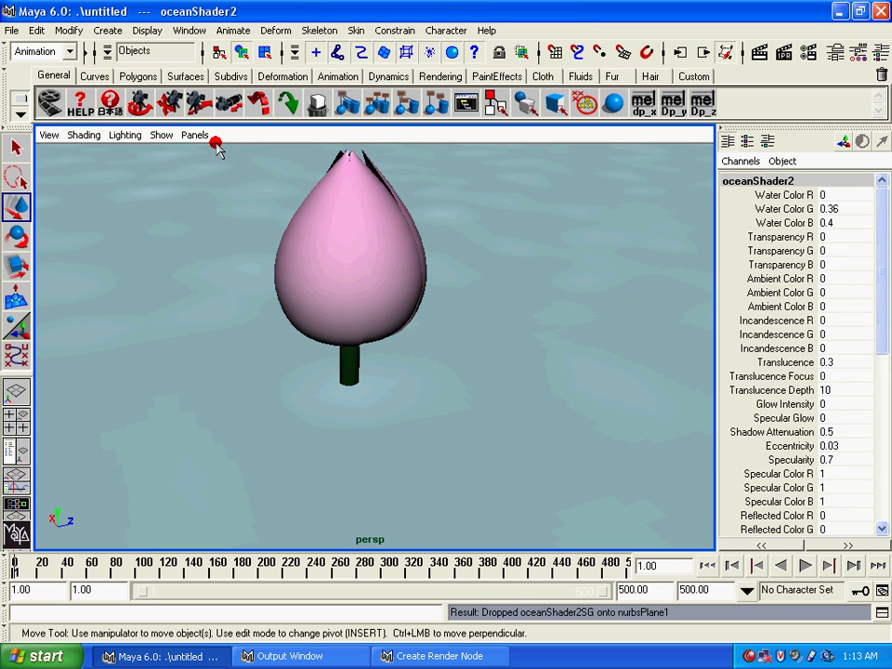
# Add a point light to the scene and slide it along X
pyautogui.click(121, 29)
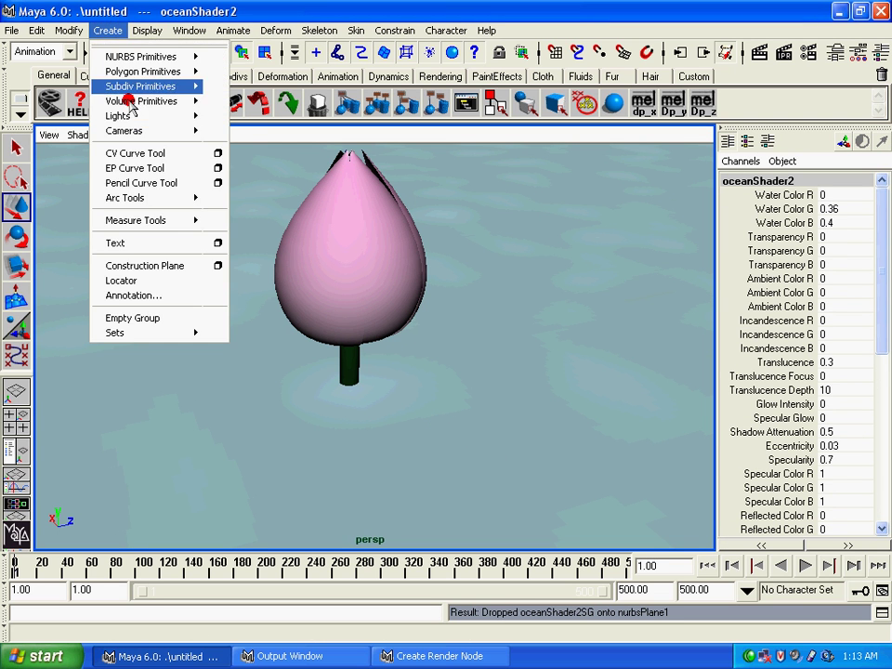
pyautogui.moveTo(118, 115)
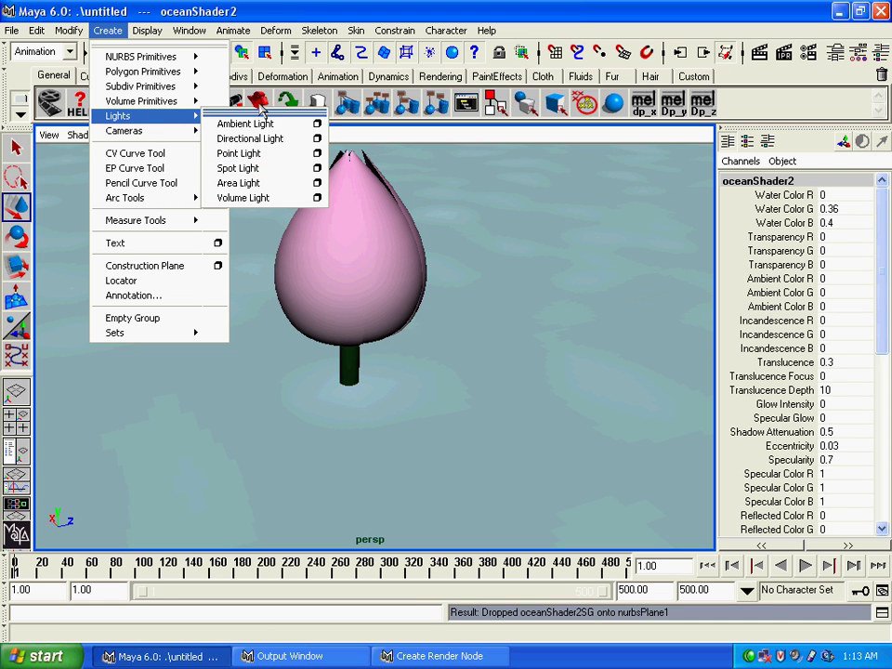
pyautogui.click(263, 155)
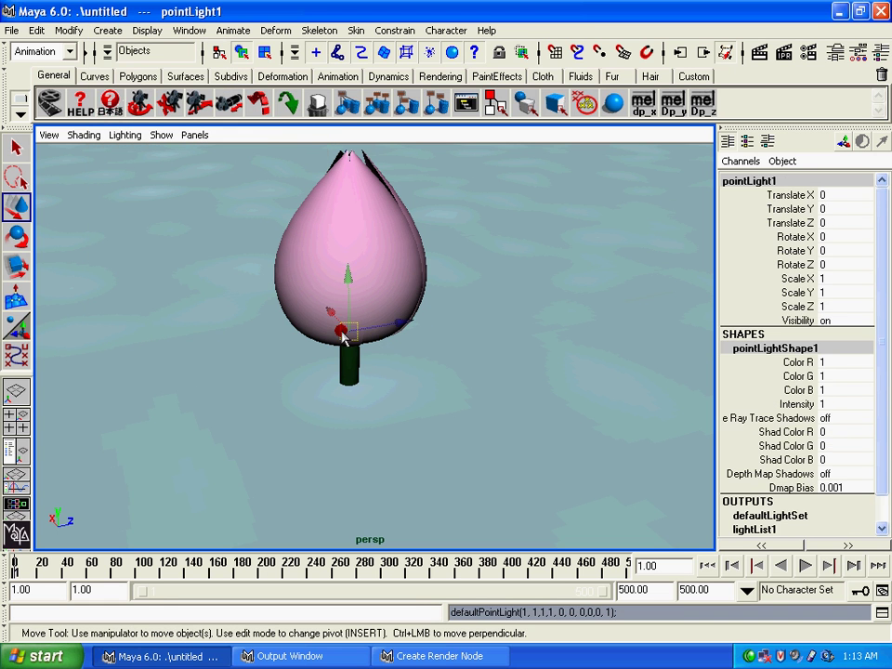
pyautogui.moveTo(344, 332); pyautogui.dragTo(462, 409)
# Move pointLight1 to Translate X -10.623 and raise it high above the bud
pyautogui.press('w')
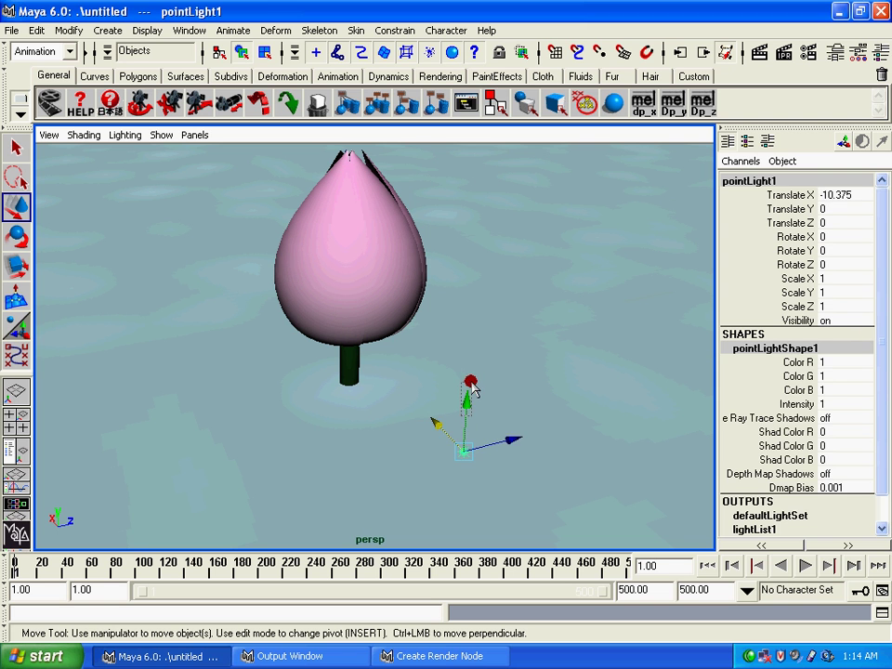
pyautogui.click(460, 438)
pyautogui.click(463, 454)
pyautogui.moveTo(459, 426); pyautogui.dragTo(483, 227)
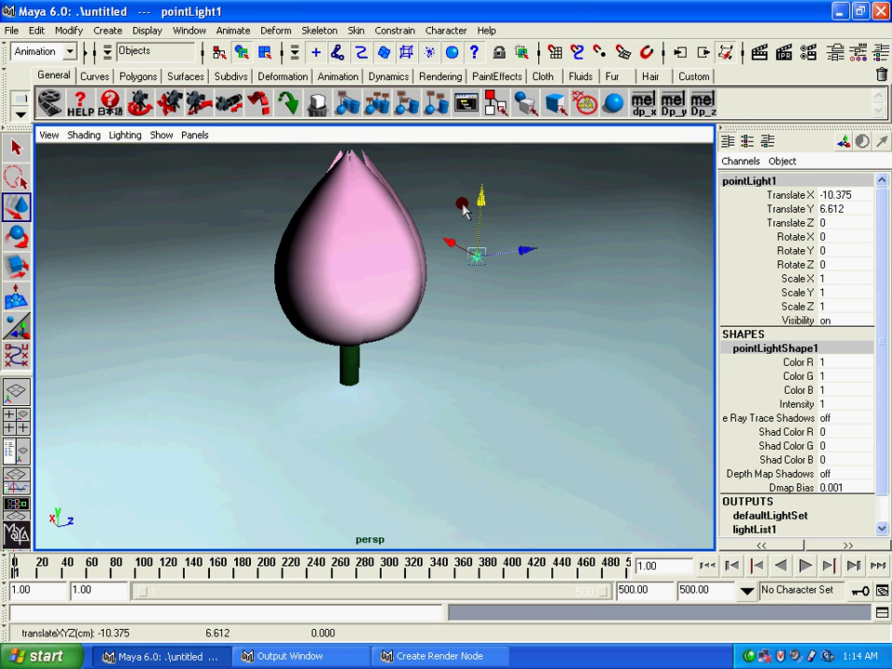
pyautogui.press('7')
pyautogui.moveTo(450, 256)
pyautogui.mouseDown()
pyautogui.moveTo(418, 278)
pyautogui.moveTo(442, 429)
pyautogui.moveTo(376, 325)
pyautogui.mouseUp()
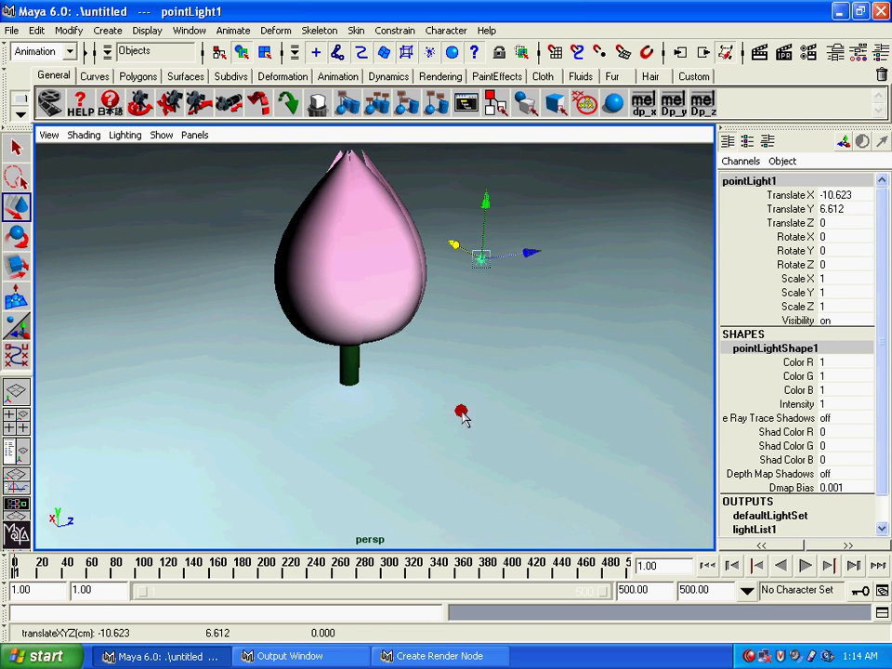
pyautogui.moveTo(462, 414)
pyautogui.keyDown('alt'); pyautogui.mouseDown(button='right')
pyautogui.moveTo(404, 244)
pyautogui.moveTo(414, 345)
pyautogui.mouseUp(button='right'); pyautogui.keyUp('alt')
pyautogui.moveTo(414, 346)
pyautogui.keyDown('alt'); pyautogui.mouseDown()
pyautogui.moveTo(409, 198)
pyautogui.moveTo(422, 147)
pyautogui.mouseUp(); pyautogui.keyUp('alt')
# Scale nurbsPlane1 along Z to 92.567
pyautogui.click(310, 464)
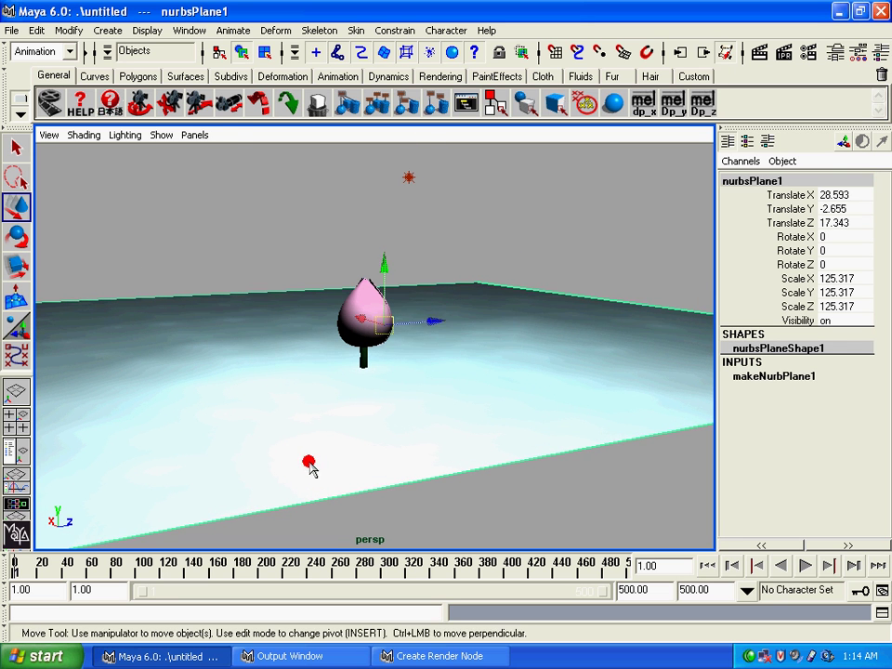
pyautogui.press('r')
pyautogui.moveTo(443, 338)
pyautogui.mouseDown()
pyautogui.moveTo(448, 320)
pyautogui.moveTo(433, 318)
pyautogui.mouseUp()
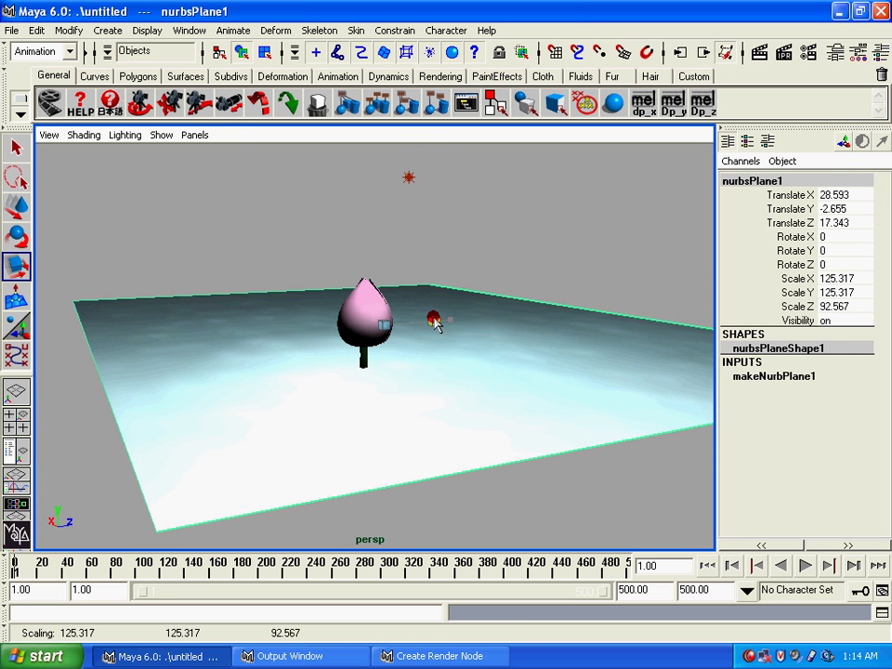
pyautogui.keyDown('alt'); pyautogui.moveTo(433, 319); pyautogui.dragTo(464, 464, button='right'); pyautogui.keyUp('alt')
# Render a test frame of the bud over the water, then close the Render View
pyautogui.moveTo(452, 359)
pyautogui.keyDown('alt'); pyautogui.mouseDown()
pyautogui.moveTo(410, 342)
pyautogui.moveTo(430, 343)
pyautogui.mouseUp(); pyautogui.keyUp('alt')
pyautogui.moveTo(430, 344)
pyautogui.keyDown('alt'); pyautogui.mouseDown(button='right')
pyautogui.moveTo(470, 364)
pyautogui.moveTo(474, 384)
pyautogui.mouseUp(button='right'); pyautogui.keyUp('alt')
pyautogui.keyDown('alt'); pyautogui.moveTo(474, 384); pyautogui.dragTo(495, 398); pyautogui.keyUp('alt')
pyautogui.keyDown('alt'); pyautogui.moveTo(495, 397); pyautogui.dragTo(530, 278, button='right'); pyautogui.keyUp('alt')
pyautogui.click(567, 185)
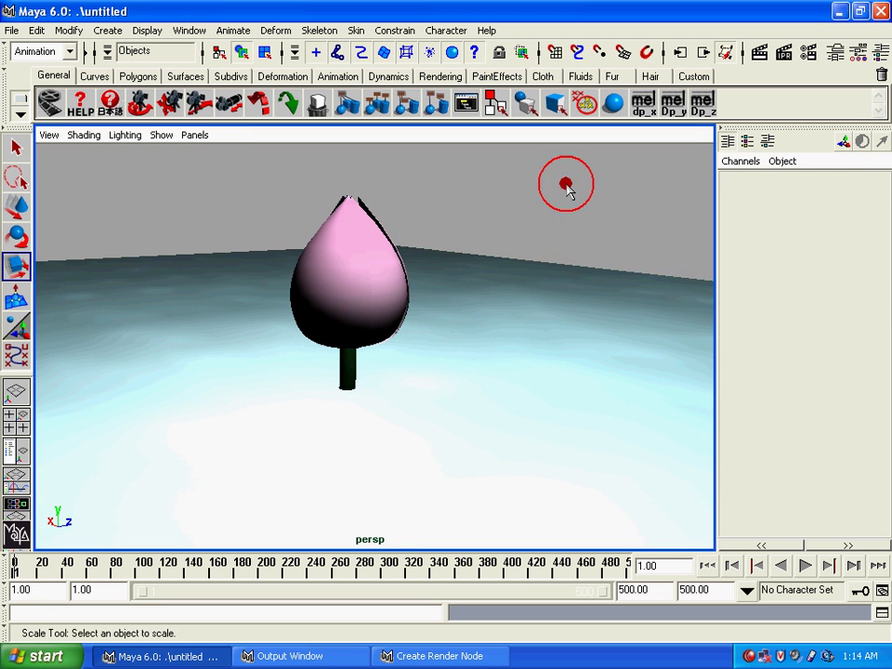
pyautogui.click(759, 52)
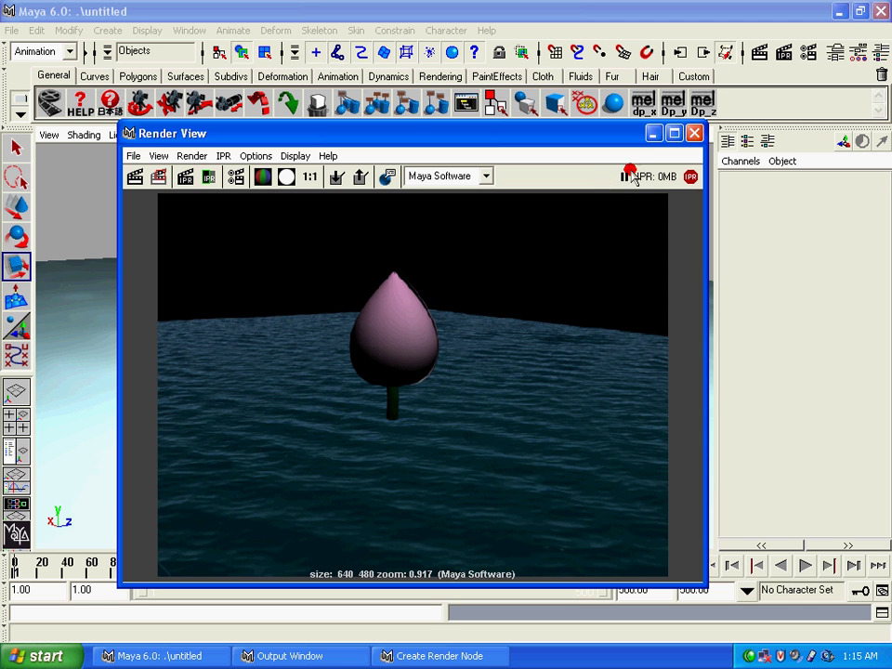
pyautogui.click(694, 133)
pyautogui.click(524, 319)
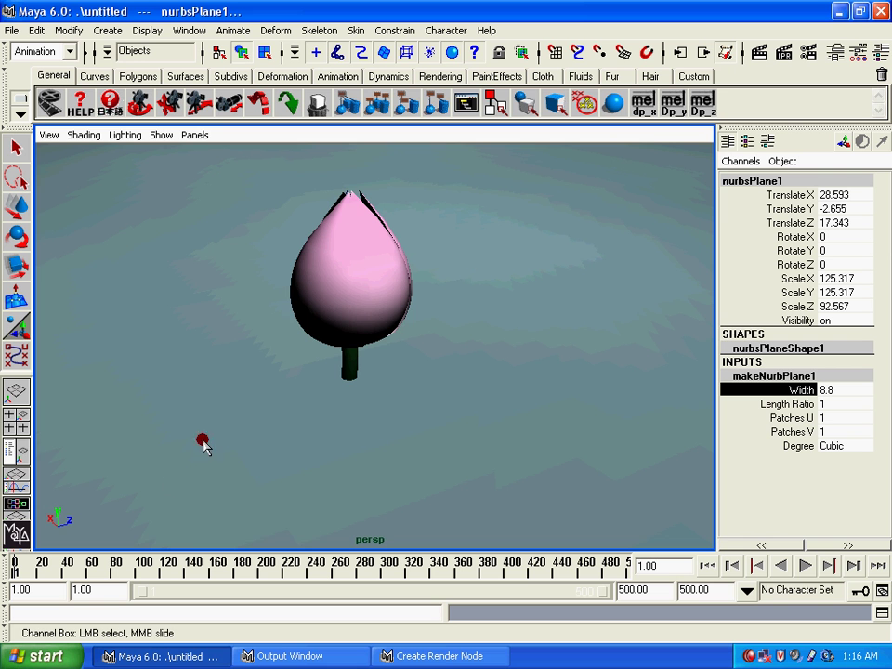
# Switch to the Persp/Outliner layout and inspect pointLight1's Light Effects and Shadows attributes
pyautogui.click(17, 450)
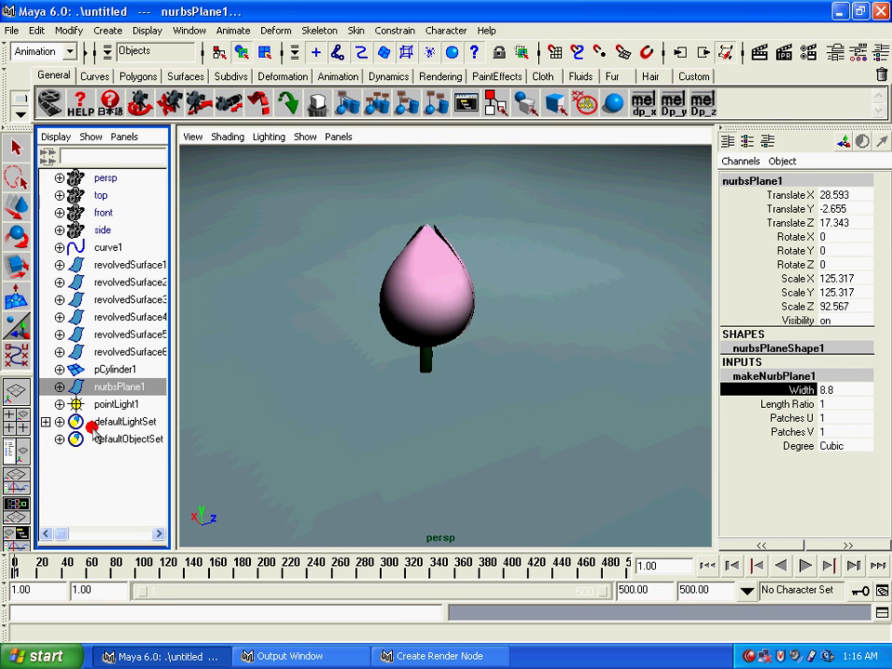
pyautogui.click(113, 405)
pyautogui.hotkey('ctrl', 'a')
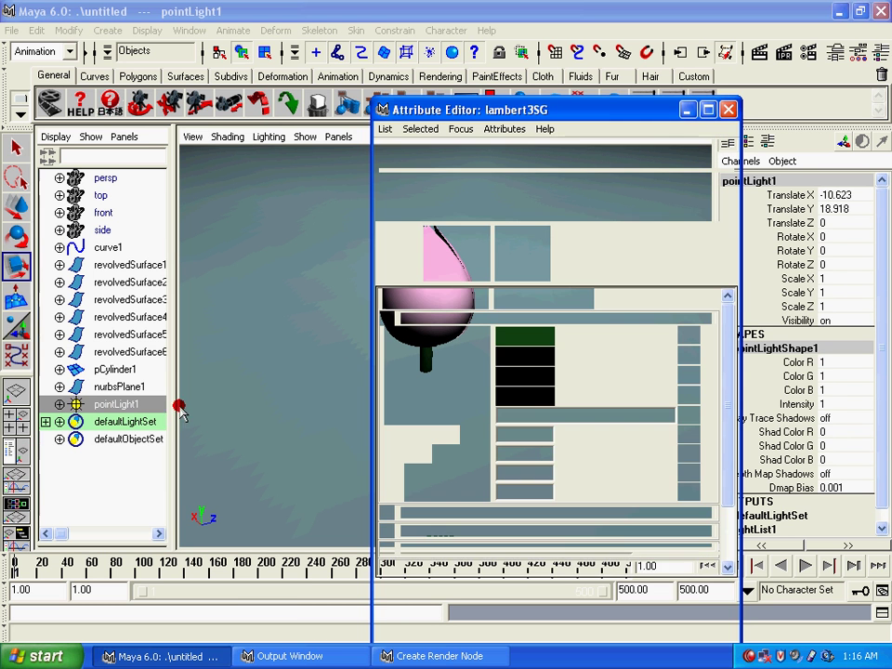
pyautogui.moveTo(664, 83); pyautogui.dragTo(681, 8)
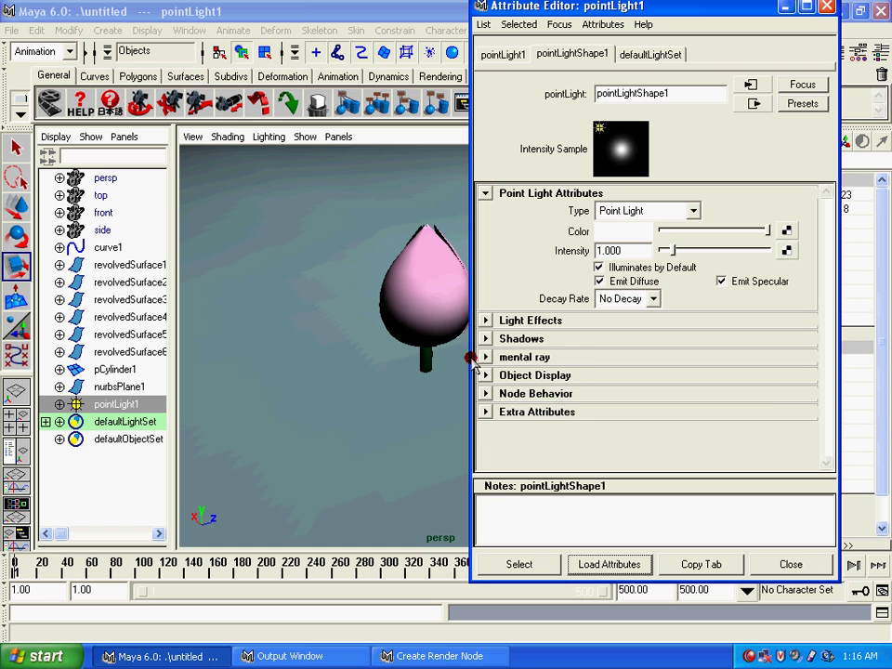
pyautogui.click(485, 320)
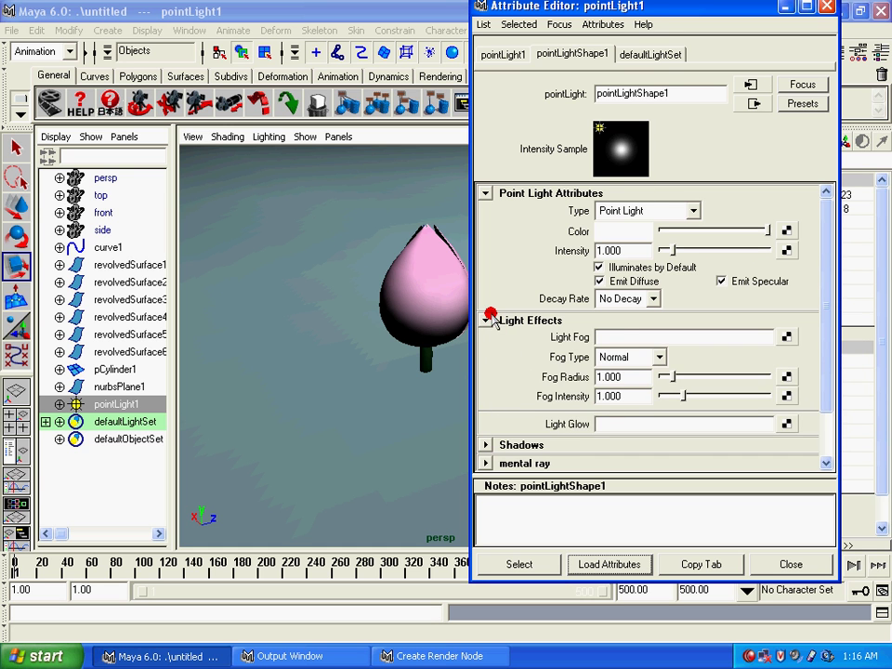
pyautogui.click(485, 320)
pyautogui.click(485, 339)
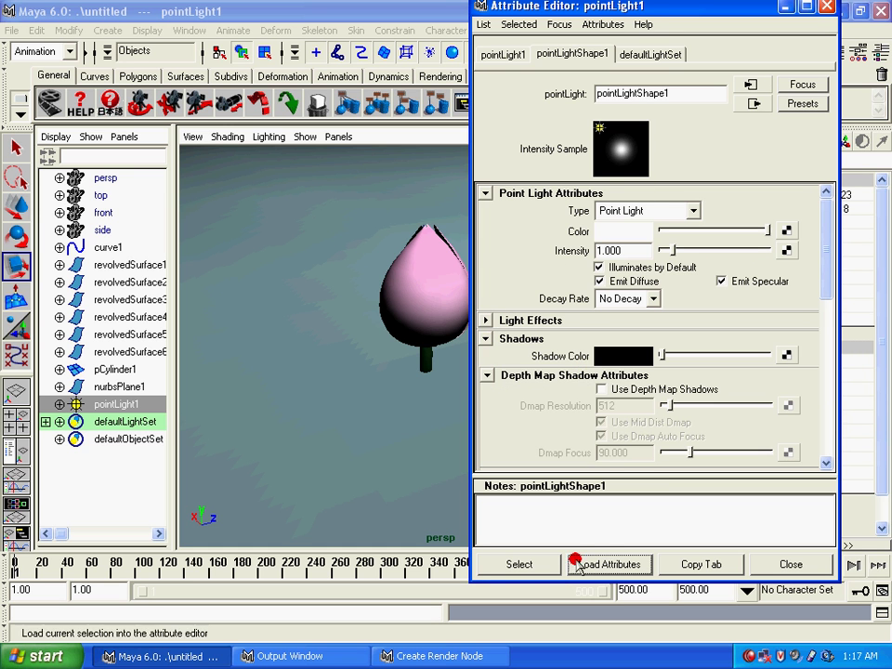
pyautogui.click(824, 10)
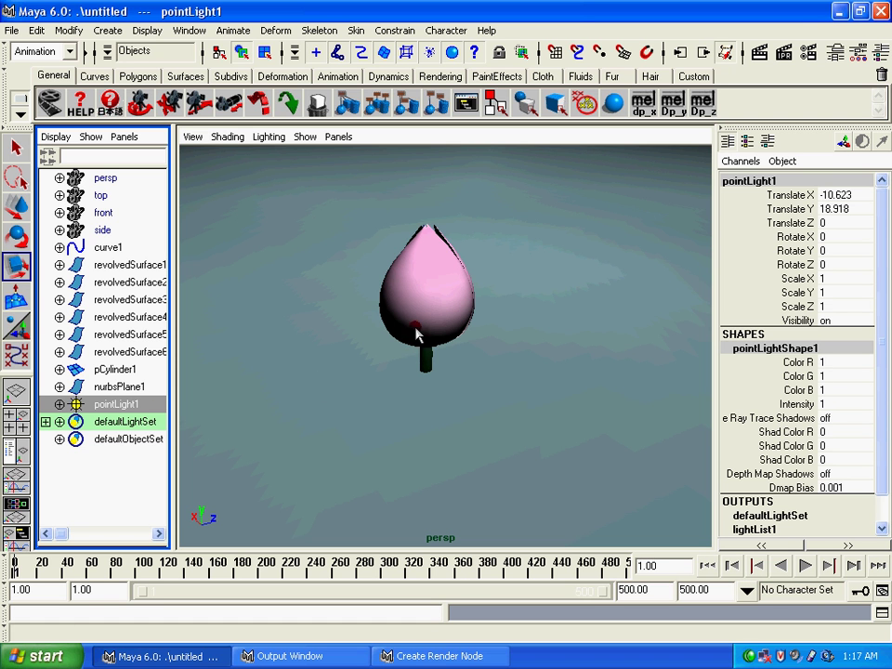
# Orbit around the bud and return to the single perspective view layout
pyautogui.keyDown('alt'); pyautogui.moveTo(443, 364); pyautogui.dragTo(399, 374); pyautogui.keyUp('alt')
pyautogui.moveTo(399, 375)
pyautogui.keyDown('alt'); pyautogui.mouseDown(button='right')
pyautogui.moveTo(450, 438)
pyautogui.moveTo(444, 383)
pyautogui.moveTo(442, 391)
pyautogui.mouseUp(button='right'); pyautogui.keyUp('alt')
pyautogui.moveTo(443, 390)
pyautogui.keyDown('alt'); pyautogui.mouseDown()
pyautogui.moveTo(408, 368)
pyautogui.moveTo(454, 392)
pyautogui.mouseUp(); pyautogui.keyUp('alt')
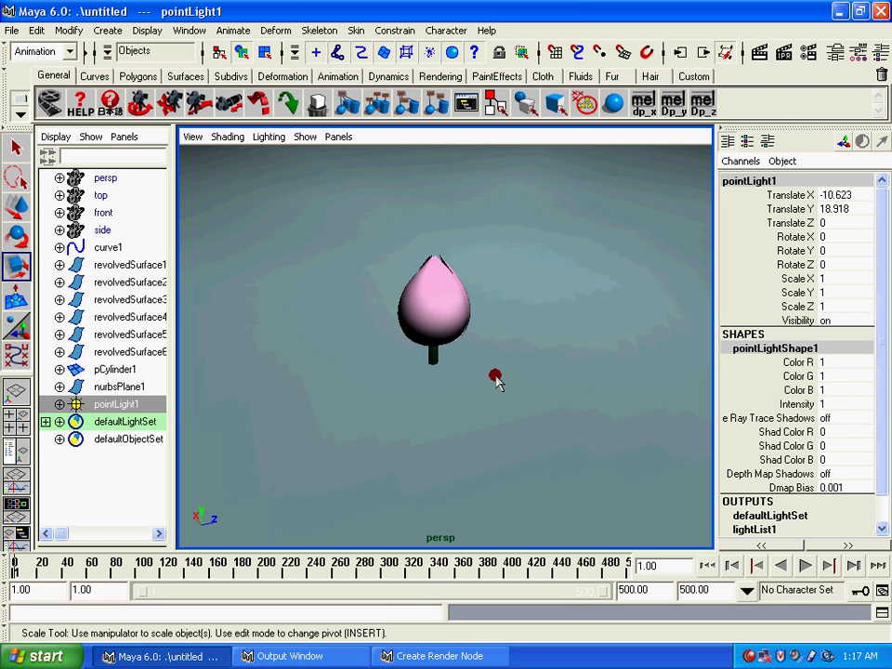
pyautogui.keyDown('alt'); pyautogui.moveTo(493, 376); pyautogui.dragTo(436, 364); pyautogui.keyUp('alt')
pyautogui.keyDown('alt'); pyautogui.moveTo(470, 291); pyautogui.dragTo(488, 265, button='right'); pyautogui.keyUp('alt')
pyautogui.keyDown('alt'); pyautogui.moveTo(488, 265); pyautogui.dragTo(484, 295); pyautogui.keyUp('alt')
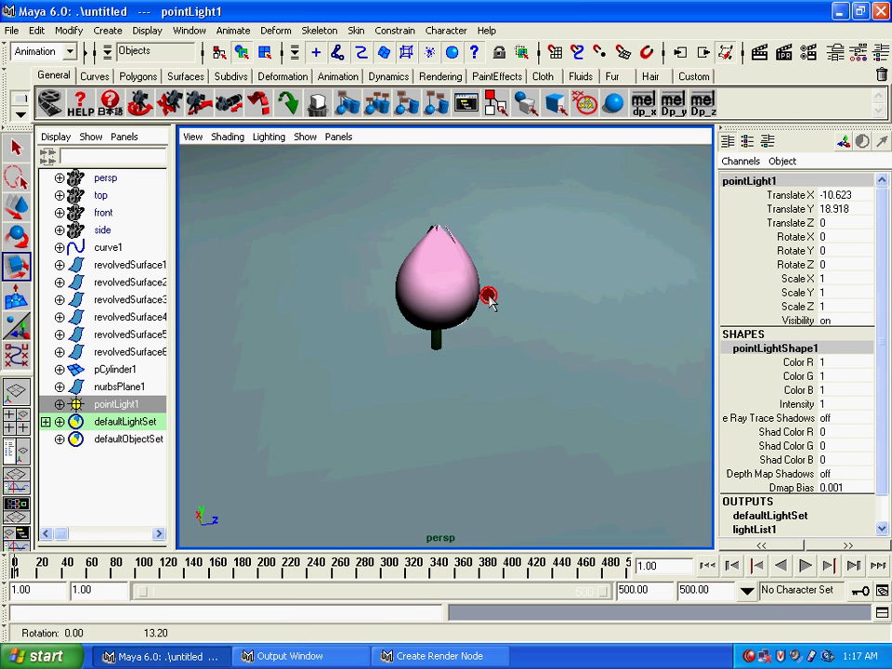
pyautogui.click(14, 391)
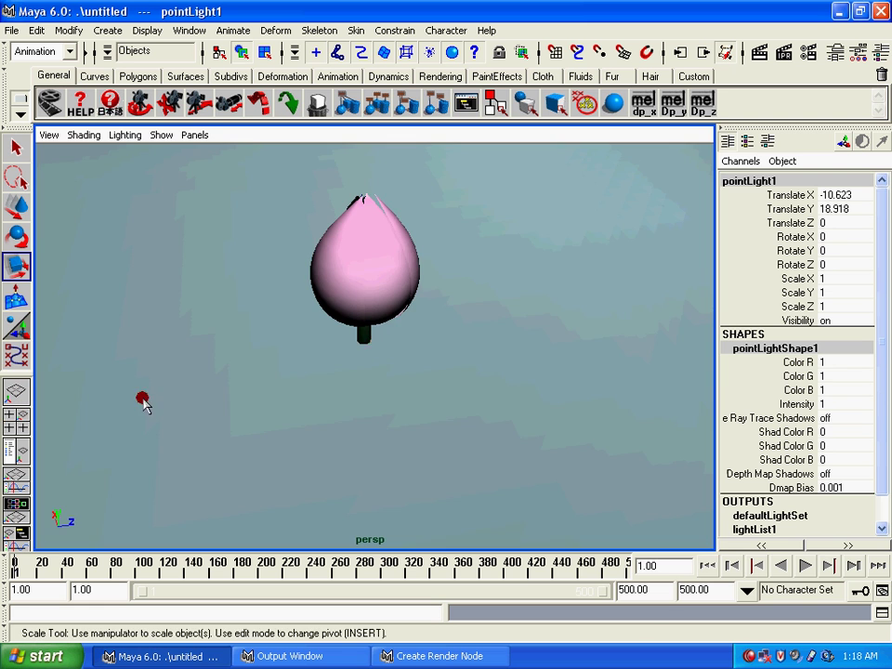
pyautogui.keyDown('alt'); pyautogui.moveTo(408, 252); pyautogui.dragTo(406, 381, button='right'); pyautogui.keyUp('alt')
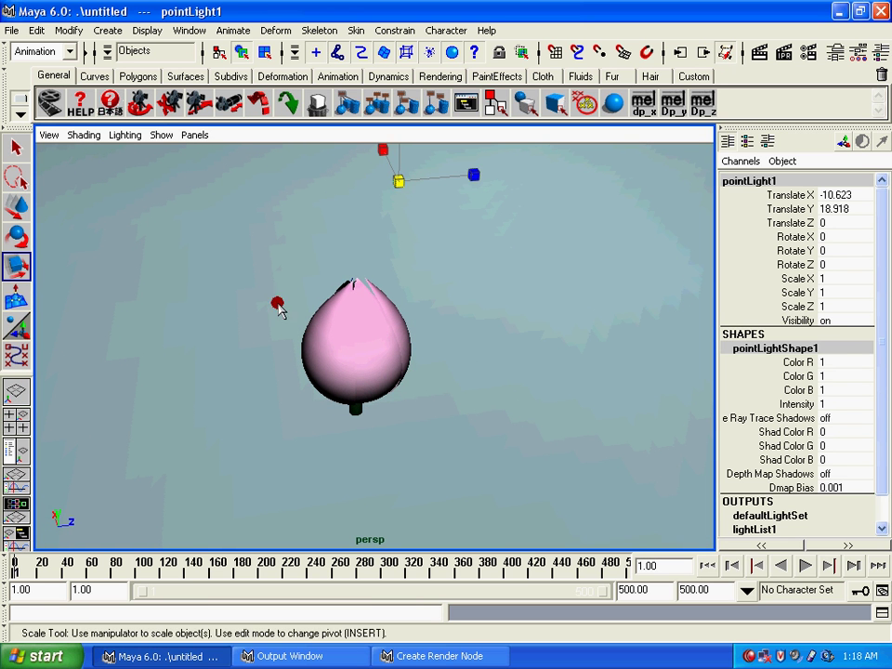
# Switch to the Select tool and pick the petal revolvedSurface3
pyautogui.click(16, 147)
pyautogui.click(349, 354)
pyautogui.moveTo(308, 412)
pyautogui.keyDown('alt'); pyautogui.mouseDown()
pyautogui.moveTo(185, 350)
pyautogui.moveTo(279, 382)
pyautogui.moveTo(284, 324)
pyautogui.moveTo(294, 388)
pyautogui.moveTo(512, 359)
pyautogui.moveTo(457, 371)
pyautogui.moveTo(461, 414)
pyautogui.moveTo(409, 418)
pyautogui.mouseUp(); pyautogui.keyUp('alt')
pyautogui.press('w')
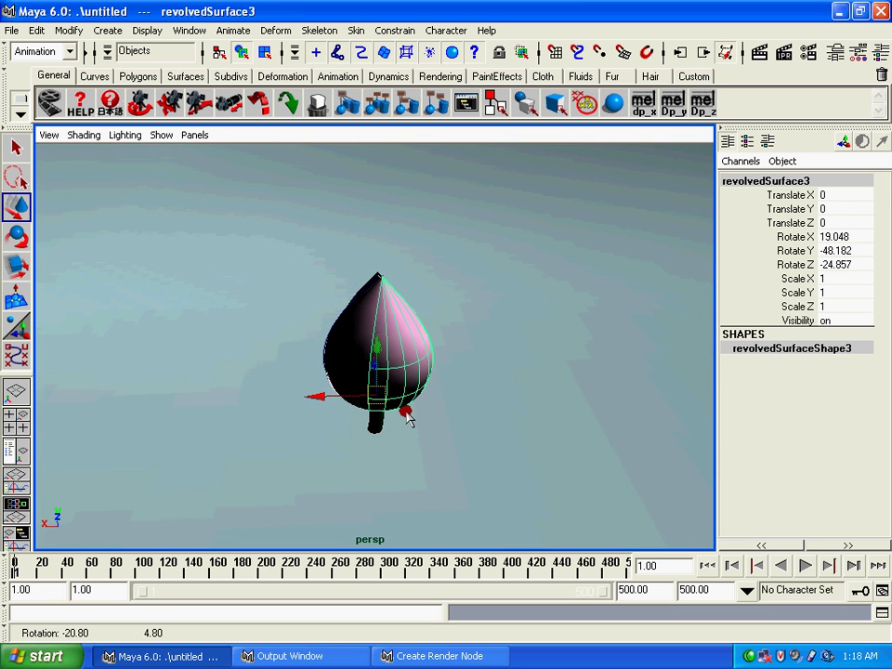
pyautogui.press('e')
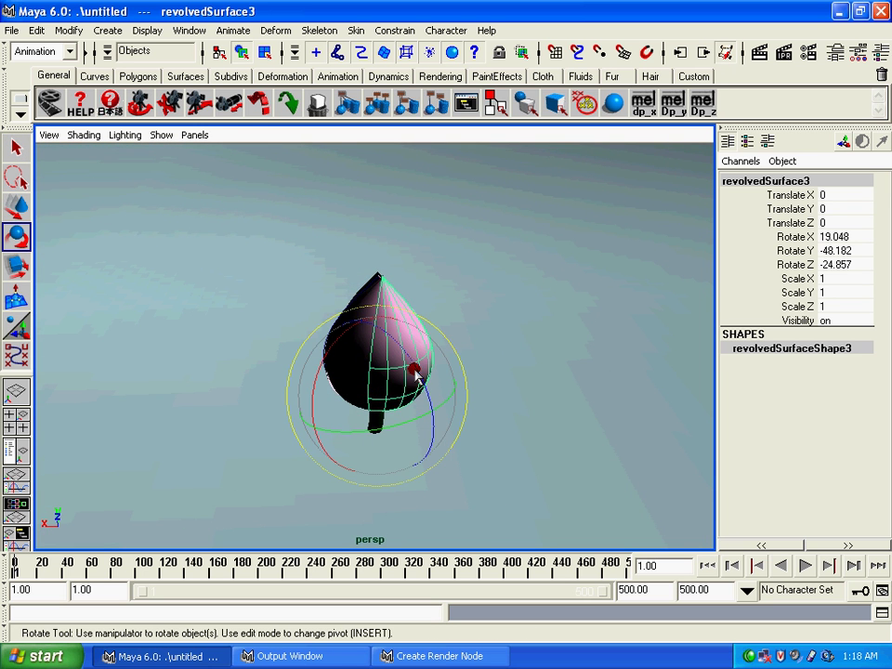
pyautogui.moveTo(415, 372)
pyautogui.mouseDown()
pyautogui.moveTo(420, 430)
pyautogui.moveTo(385, 371)
pyautogui.mouseUp()
pyautogui.hotkey('ctrl', 'z')
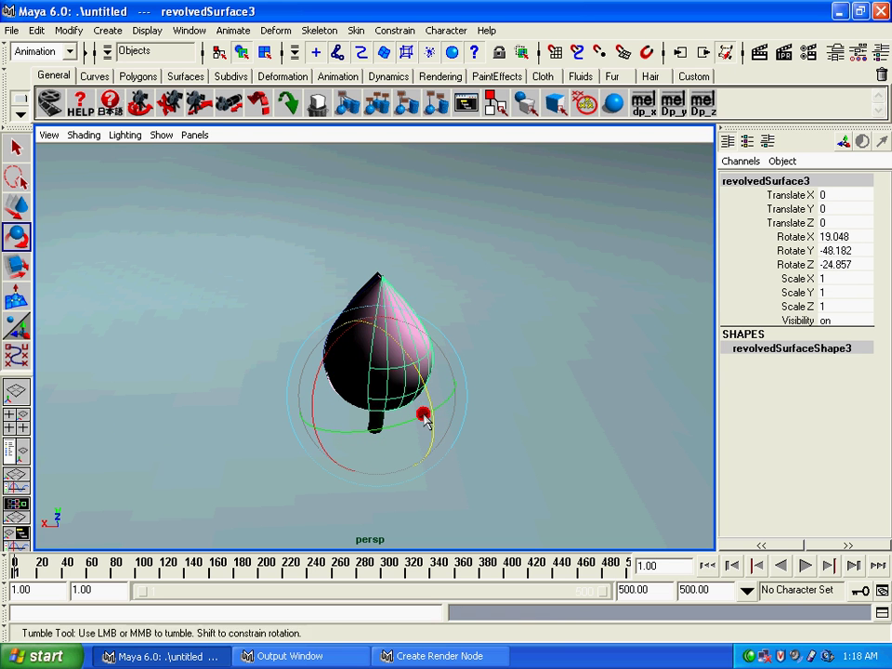
pyautogui.moveTo(424, 415)
pyautogui.keyDown('alt'); pyautogui.mouseDown()
pyautogui.moveTo(290, 444)
pyautogui.moveTo(359, 368)
pyautogui.mouseUp(); pyautogui.keyUp('alt')
pyautogui.hotkey('alt', 'v')
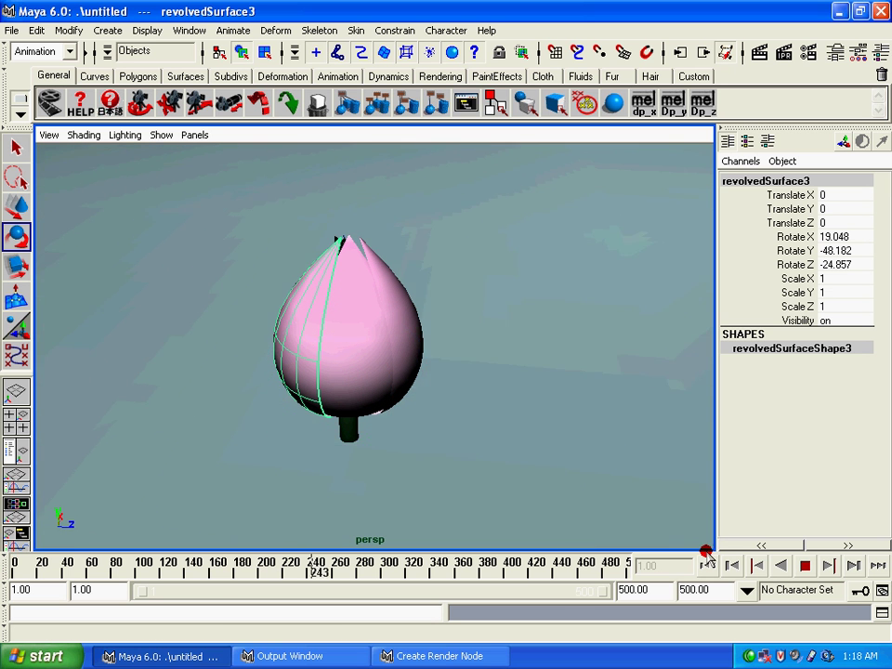
pyautogui.moveTo(463, 560); pyautogui.dragTo(6, 563)
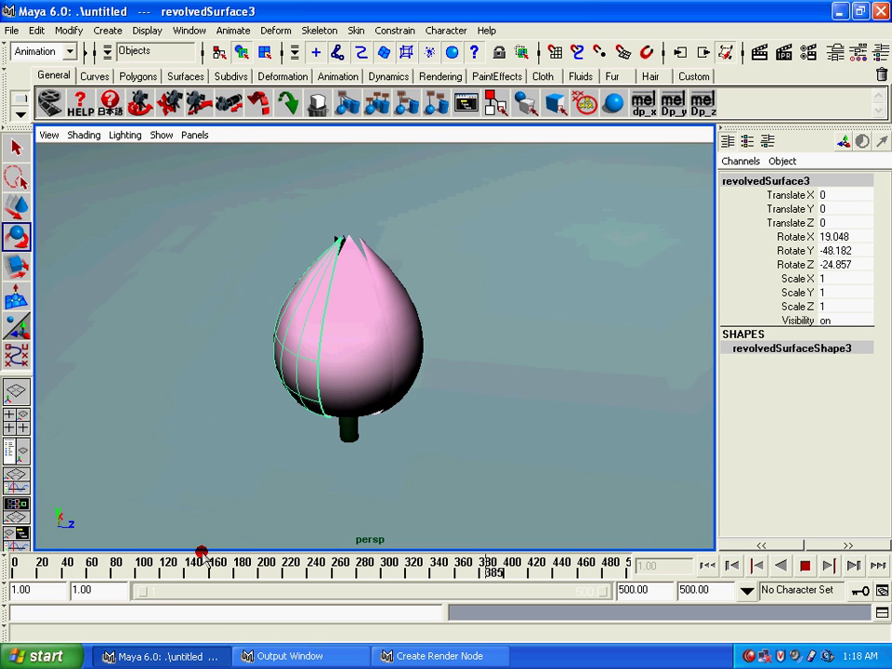
pyautogui.hotkey('alt', 'v')
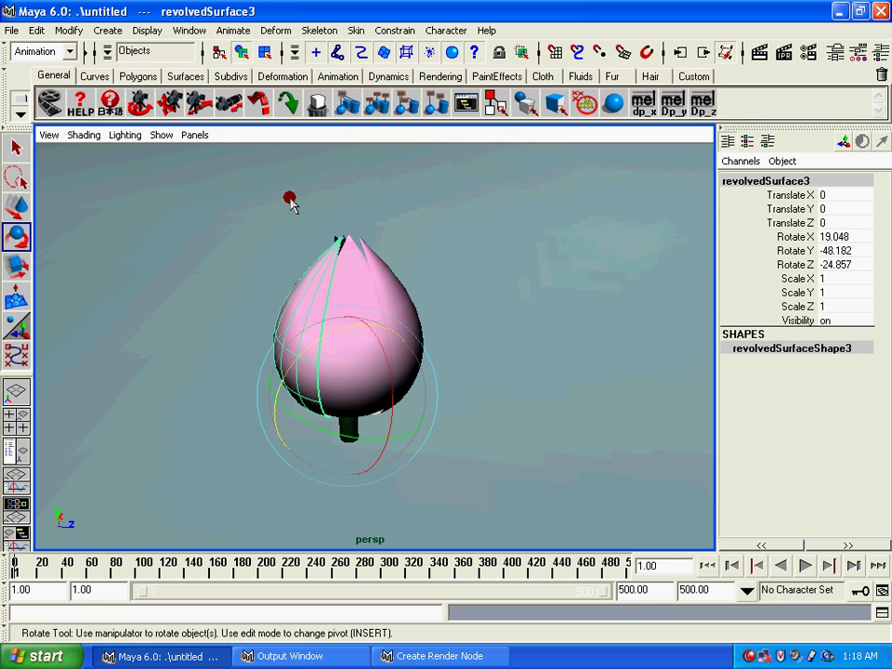
# Freeze transformations on revolvedSurface3 and another petal so their rotations read 0
pyautogui.click(80, 34)
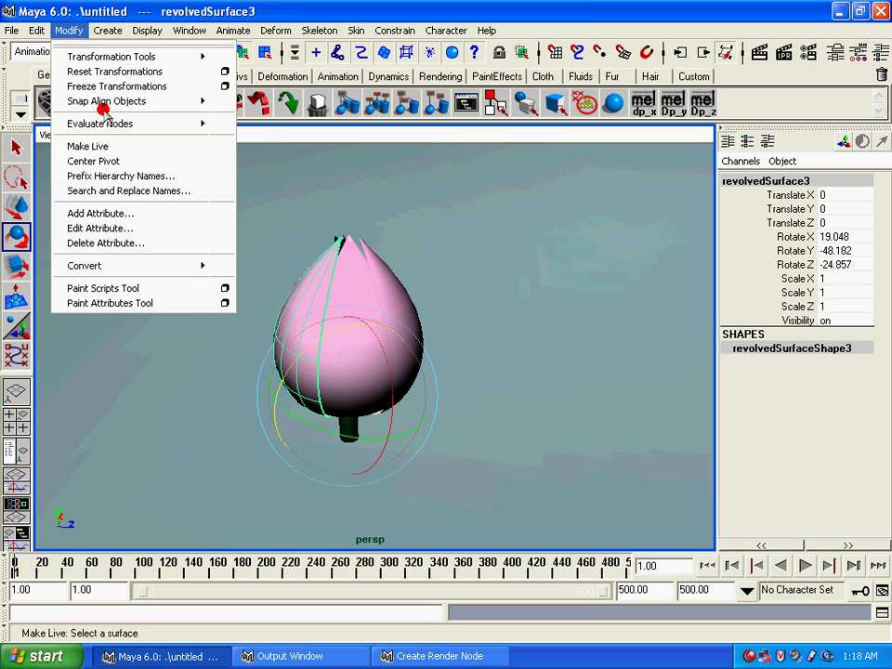
pyautogui.click(104, 86)
pyautogui.hotkey('ctrl', 'z')
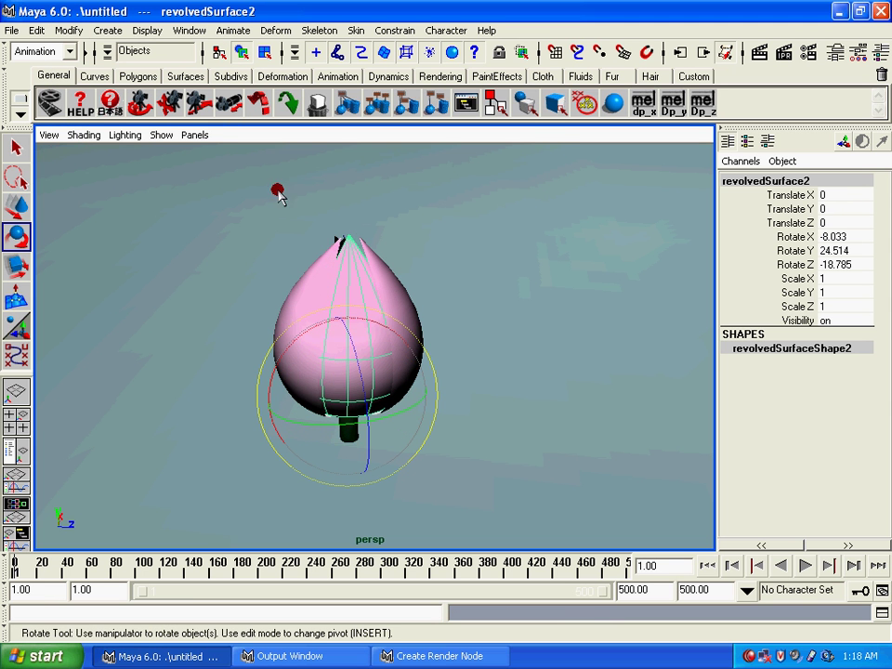
pyautogui.click(60, 29)
pyautogui.moveTo(500, 371)
pyautogui.keyDown('alt'); pyautogui.mouseDown()
pyautogui.moveTo(362, 331)
pyautogui.moveTo(454, 329)
pyautogui.moveTo(399, 347)
pyautogui.moveTo(453, 367)
pyautogui.moveTo(446, 313)
pyautogui.moveTo(401, 290)
pyautogui.moveTo(437, 348)
pyautogui.moveTo(365, 358)
pyautogui.moveTo(482, 355)
pyautogui.moveTo(432, 358)
pyautogui.mouseUp(); pyautogui.keyUp('alt')
pyautogui.keyDown('alt'); pyautogui.moveTo(432, 357); pyautogui.dragTo(434, 413, button='right'); pyautogui.keyUp('alt')
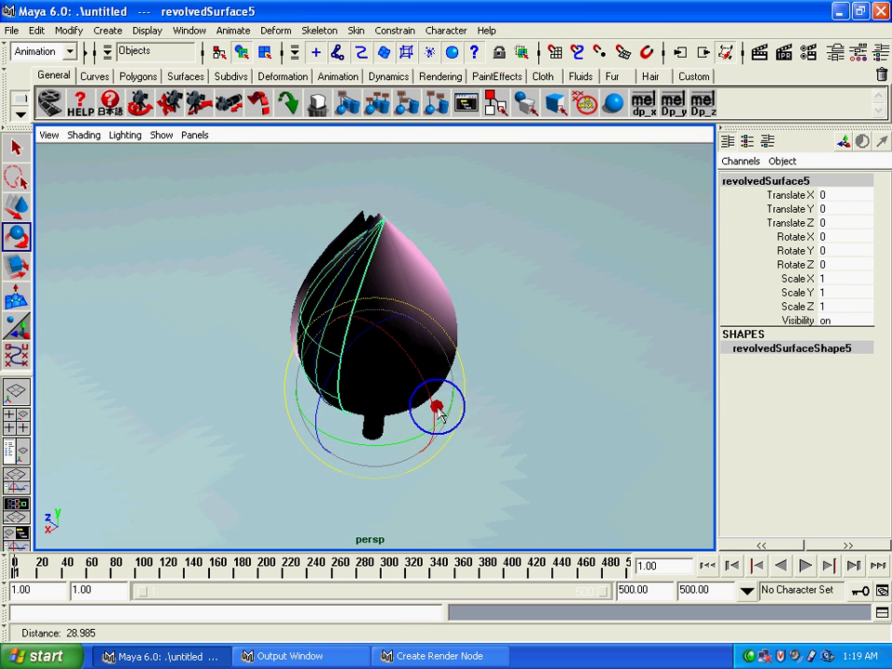
pyautogui.moveTo(451, 329)
pyautogui.mouseDown()
pyautogui.moveTo(460, 376)
pyautogui.moveTo(362, 349)
pyautogui.mouseUp()
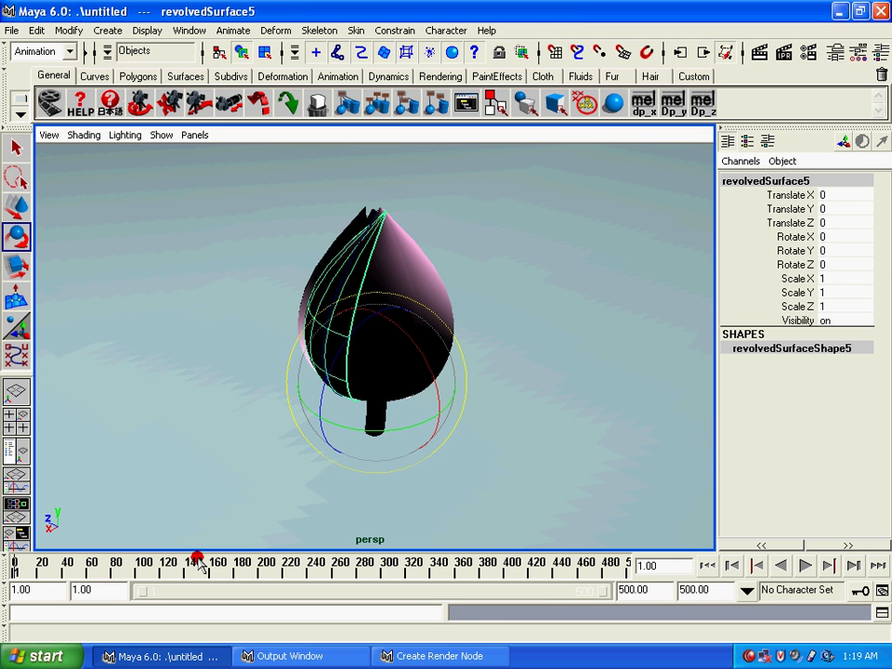
# Key the petal's transform channels and play back the animation
pyautogui.moveTo(785, 195); pyautogui.dragTo(769, 293)
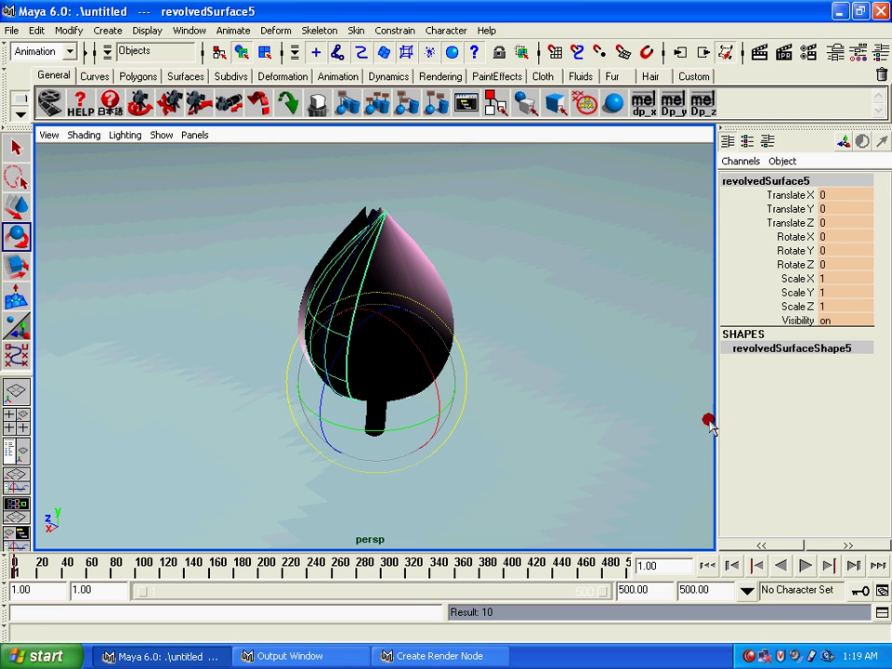
pyautogui.hotkey('alt', 'v')
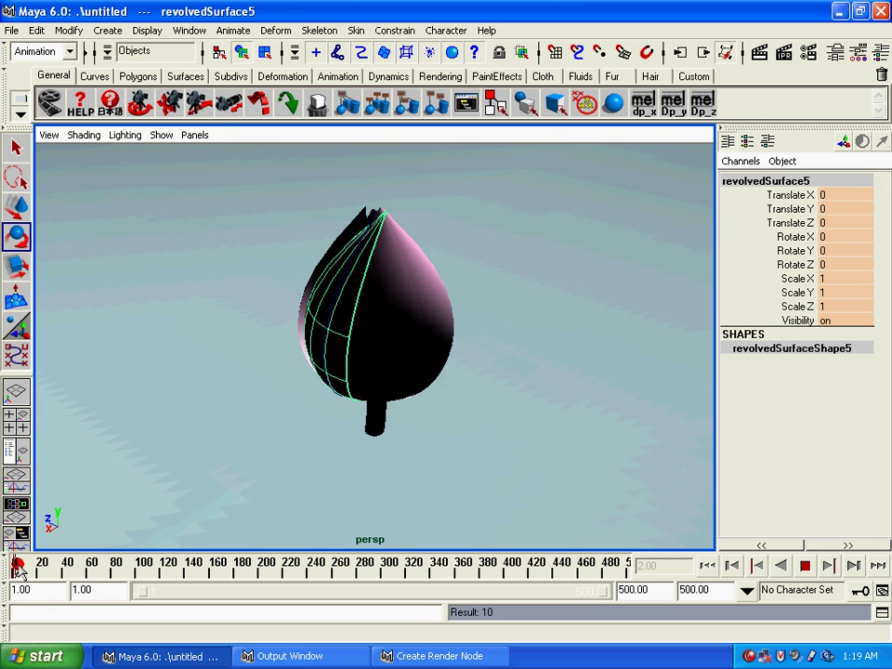
pyautogui.hotkey('alt', 'v')
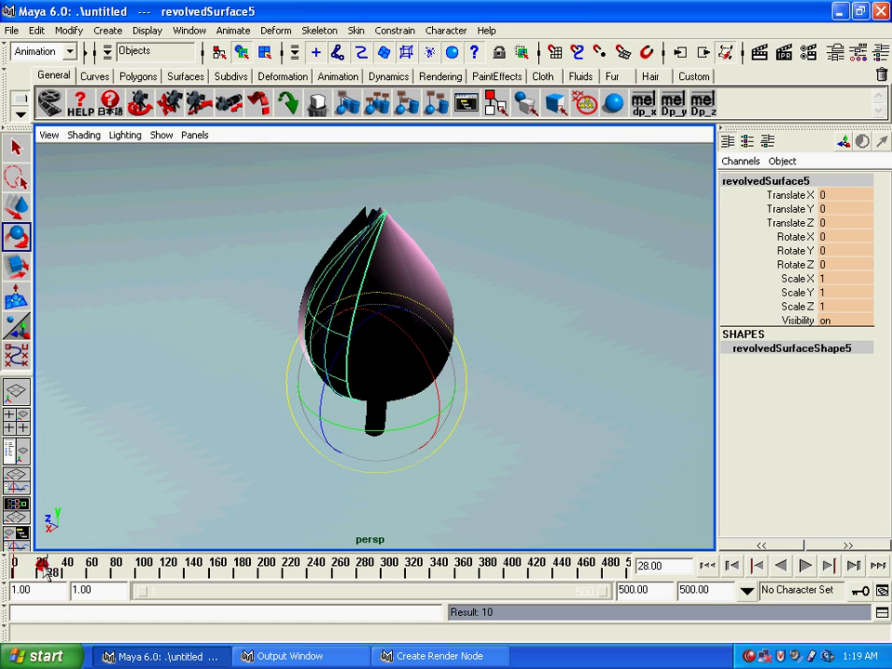
pyautogui.hotkey('alt', 'v')
# Scrub the timeline between frames 256 and 375, settling on frame 299
pyautogui.moveTo(61, 572)
pyautogui.mouseDown()
pyautogui.moveTo(481, 572)
pyautogui.moveTo(323, 569)
pyautogui.mouseUp()
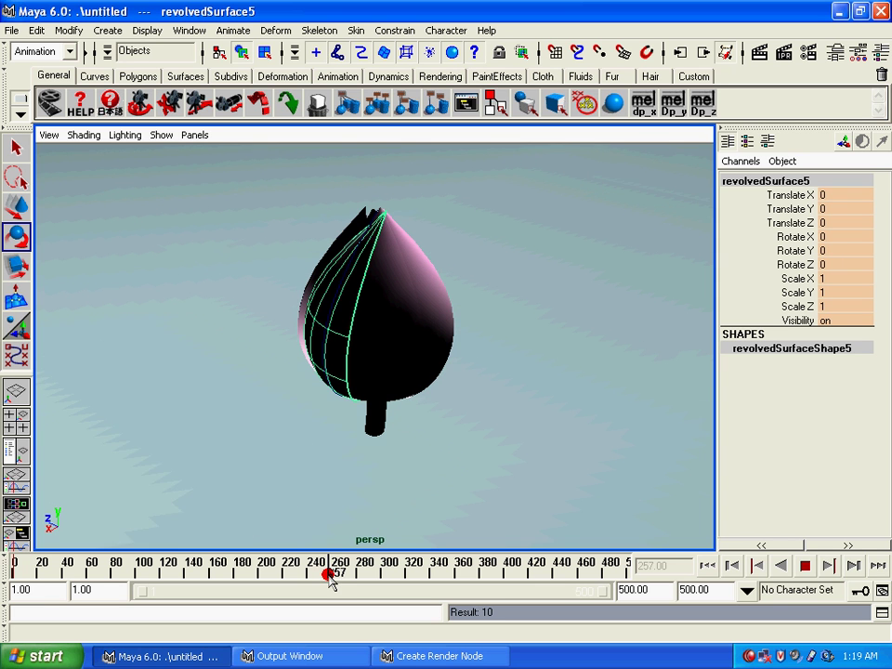
pyautogui.moveTo(325, 573)
pyautogui.mouseDown()
pyautogui.moveTo(378, 576)
pyautogui.moveTo(143, 576)
pyautogui.moveTo(413, 579)
pyautogui.mouseUp()
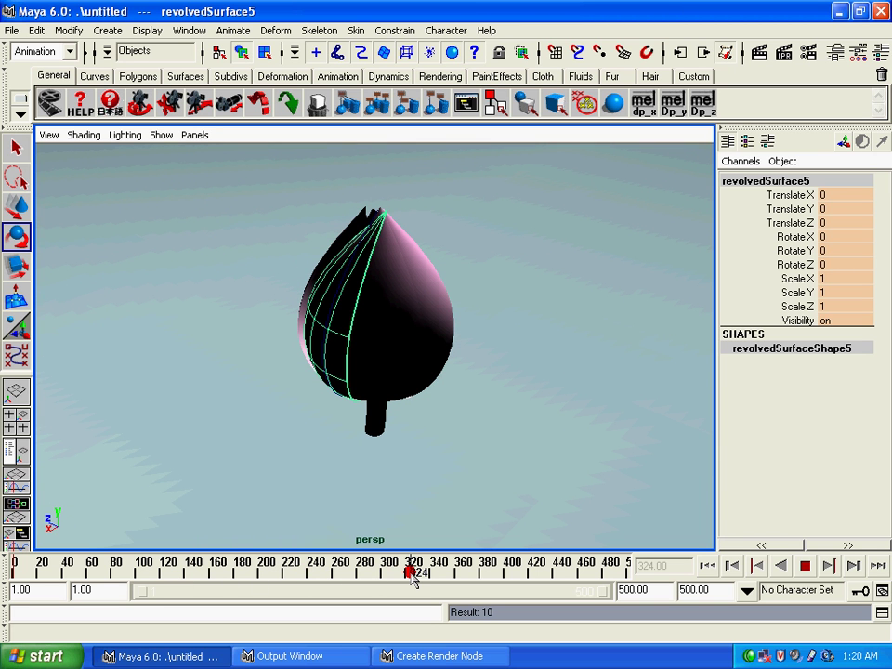
pyautogui.moveTo(412, 577); pyautogui.dragTo(409, 577)
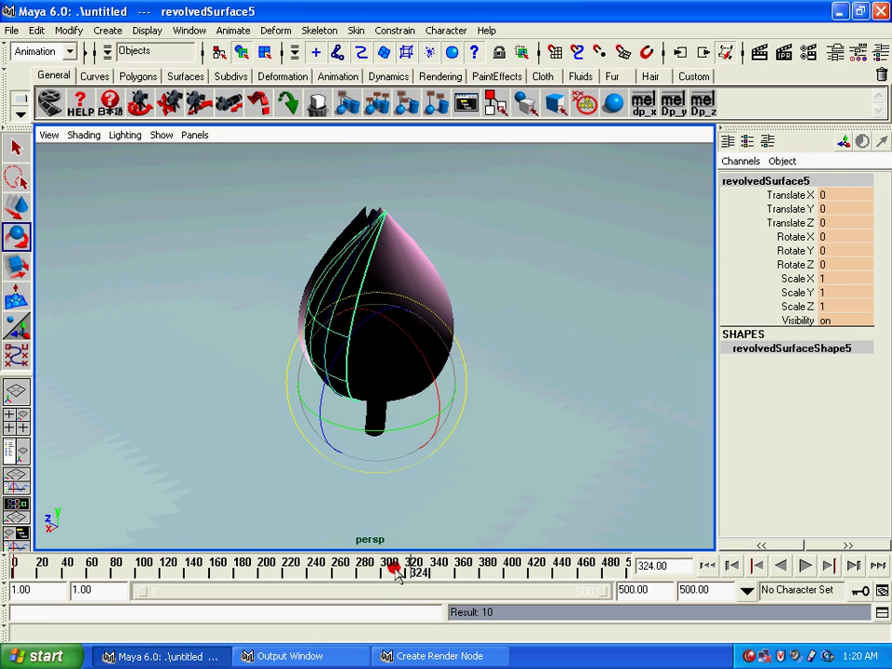
pyautogui.moveTo(391, 567); pyautogui.dragTo(387, 581)
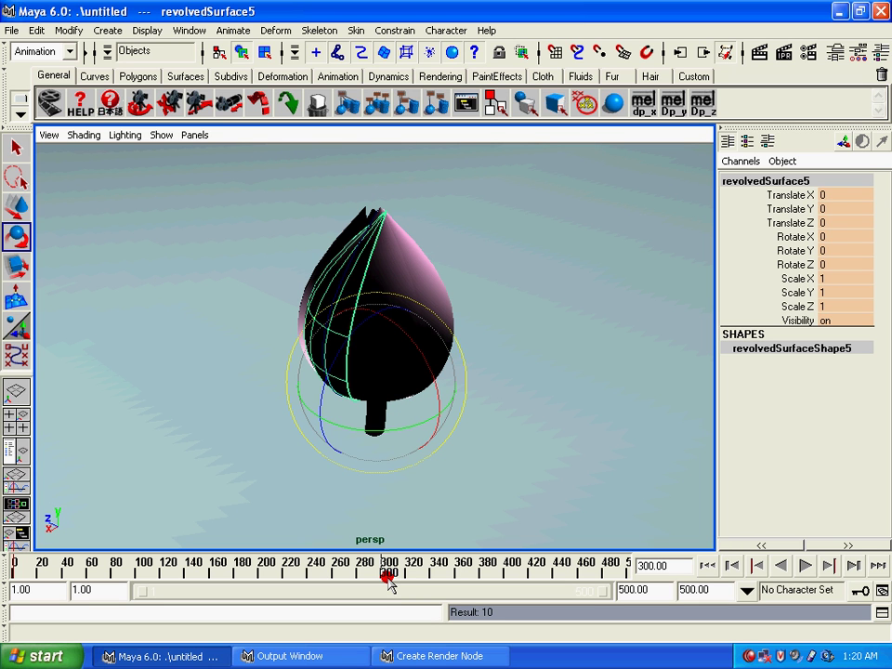
pyautogui.moveTo(388, 581); pyautogui.dragTo(382, 576)
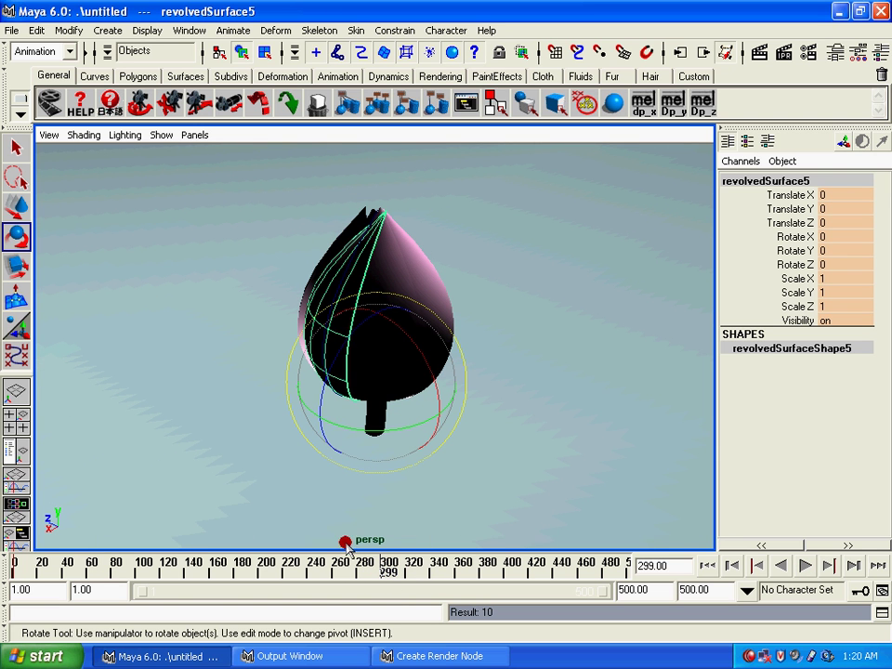
# At frame 301, rotate revolvedSurface5 to Rotate Z -47.396, then scrub back to confirm it starts closed
pyautogui.moveTo(167, 570); pyautogui.dragTo(385, 576)
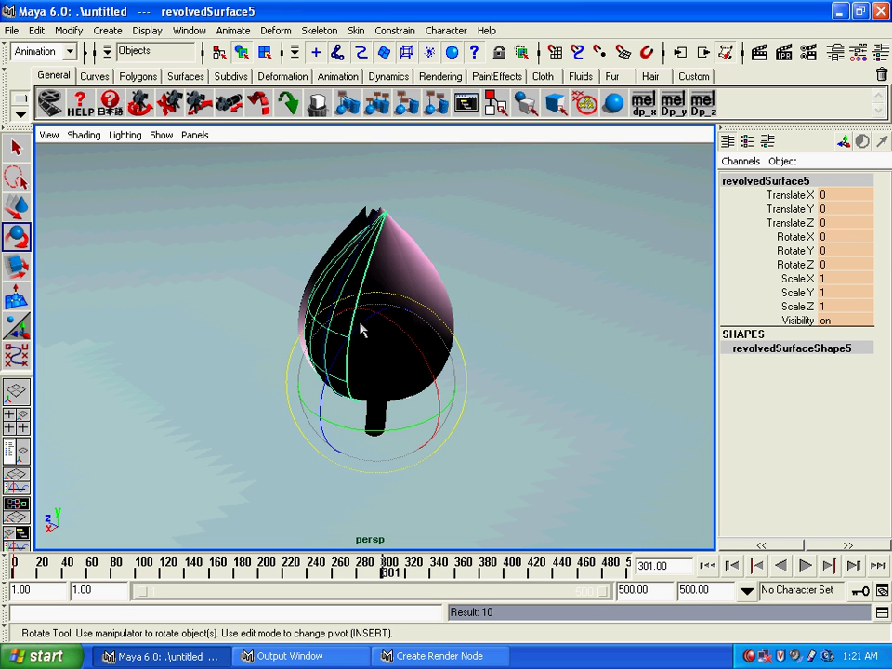
pyautogui.moveTo(361, 330); pyautogui.dragTo(285, 359)
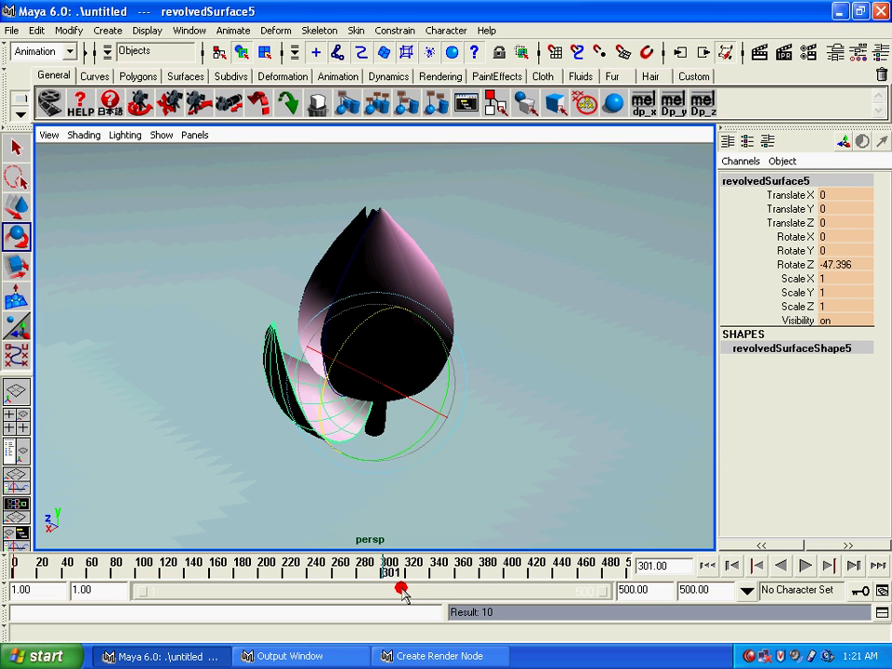
pyautogui.moveTo(395, 574); pyautogui.dragTo(402, 573)
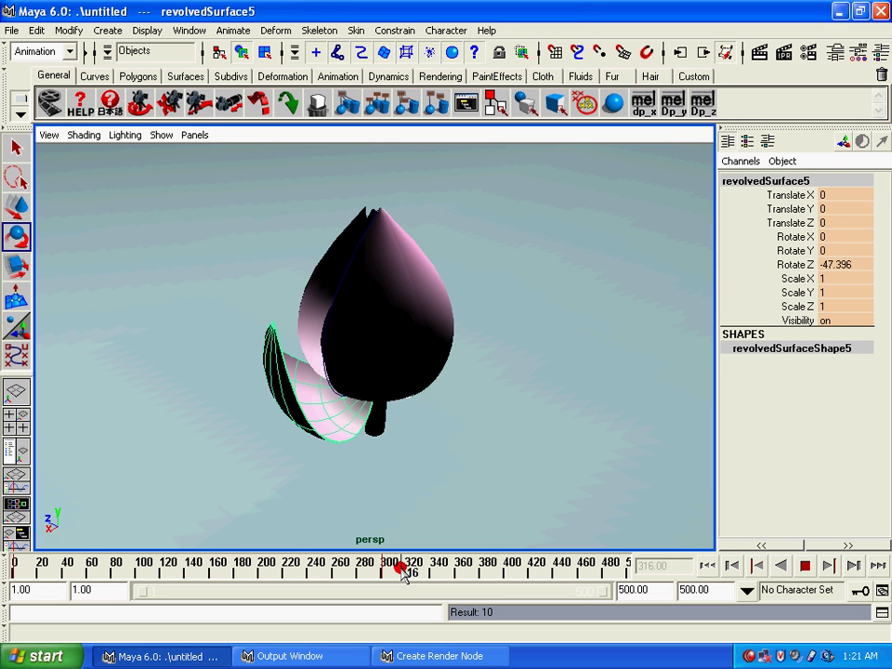
pyautogui.moveTo(403, 573)
pyautogui.mouseDown()
pyautogui.moveTo(54, 570)
pyautogui.moveTo(440, 570)
pyautogui.moveTo(303, 552)
pyautogui.moveTo(80, 551)
pyautogui.moveTo(315, 547)
pyautogui.moveTo(15, 552)
pyautogui.mouseUp()
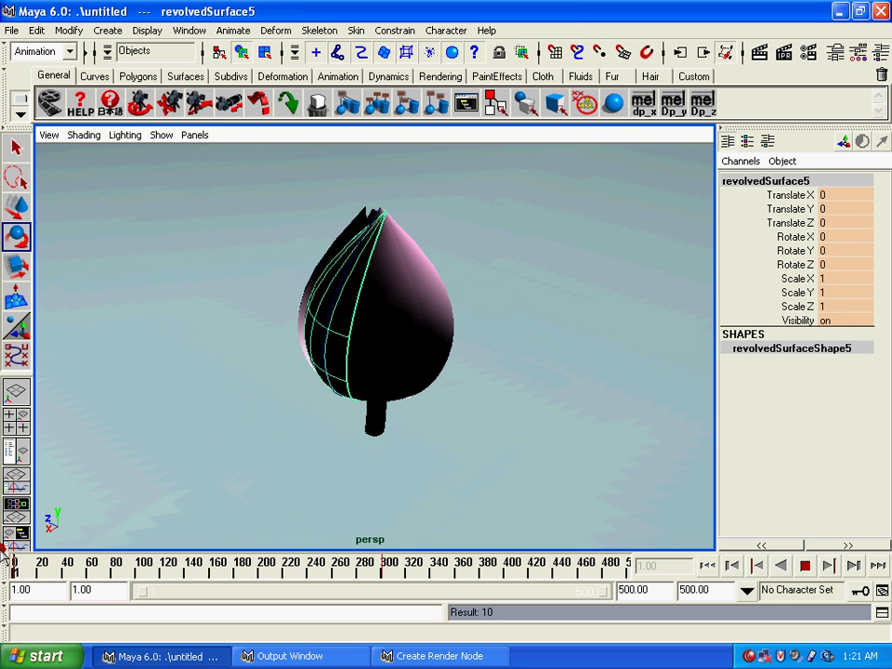
# Key revolvedSurface4 closed at frame 1 and rotate it open at frame 299
pyautogui.click(402, 270)
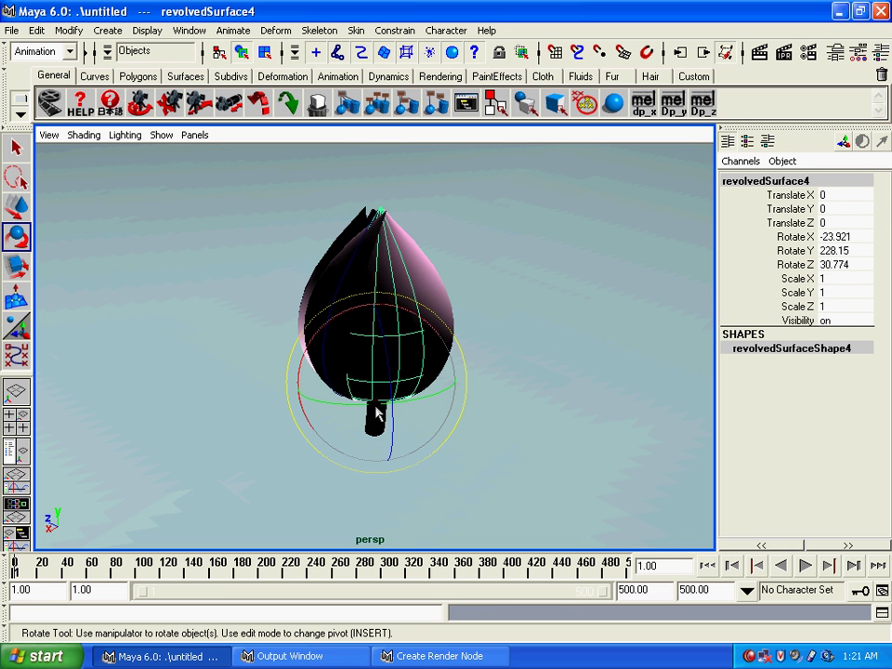
pyautogui.moveTo(374, 411)
pyautogui.keyDown('alt'); pyautogui.mouseDown()
pyautogui.moveTo(384, 345)
pyautogui.moveTo(437, 373)
pyautogui.moveTo(288, 360)
pyautogui.moveTo(269, 349)
pyautogui.mouseUp(); pyautogui.keyUp('alt')
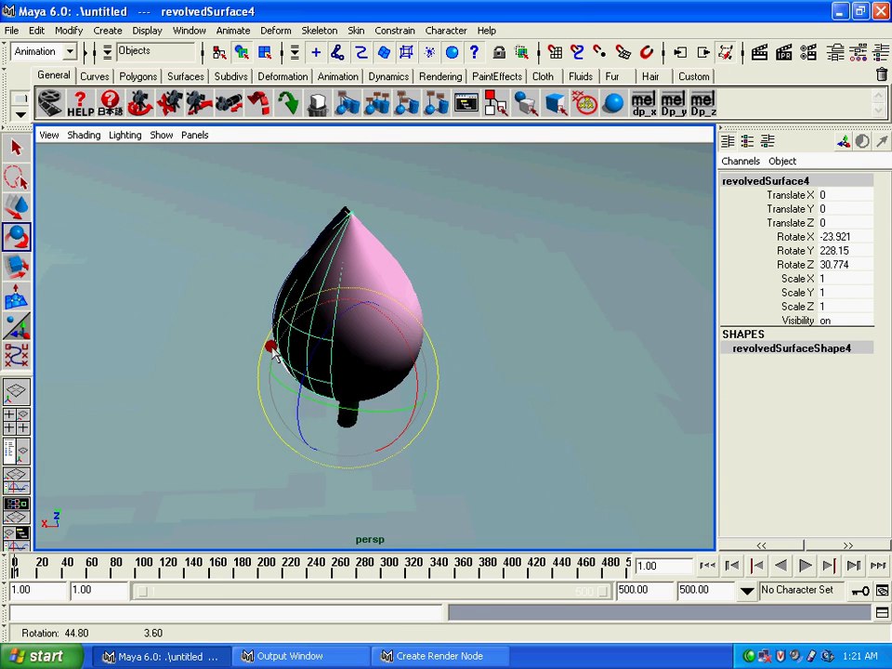
pyautogui.hotkey('alt', 'v')
pyautogui.hotkey('alt', 'v')
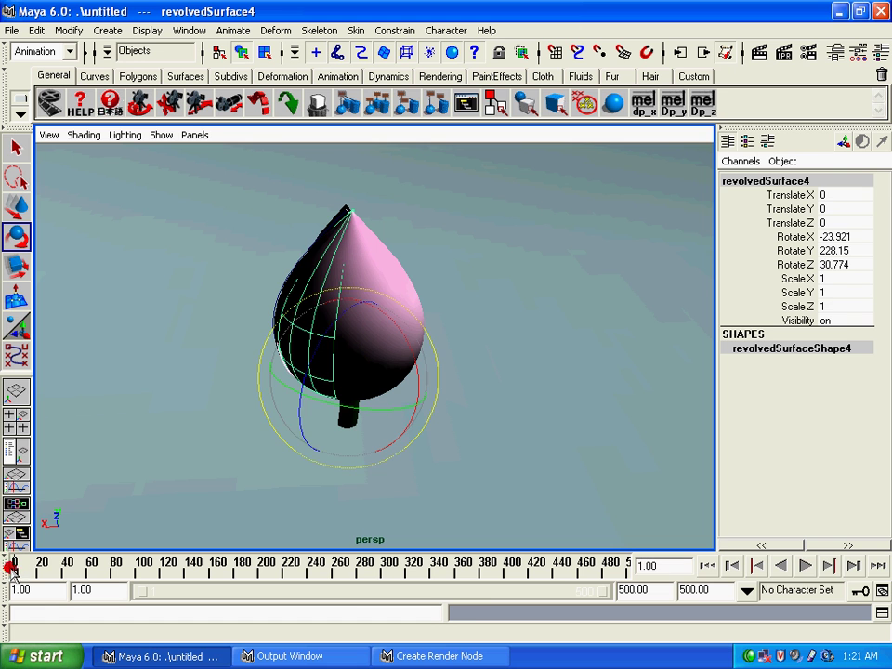
pyautogui.press('s')
pyautogui.moveTo(28, 567); pyautogui.dragTo(386, 572)
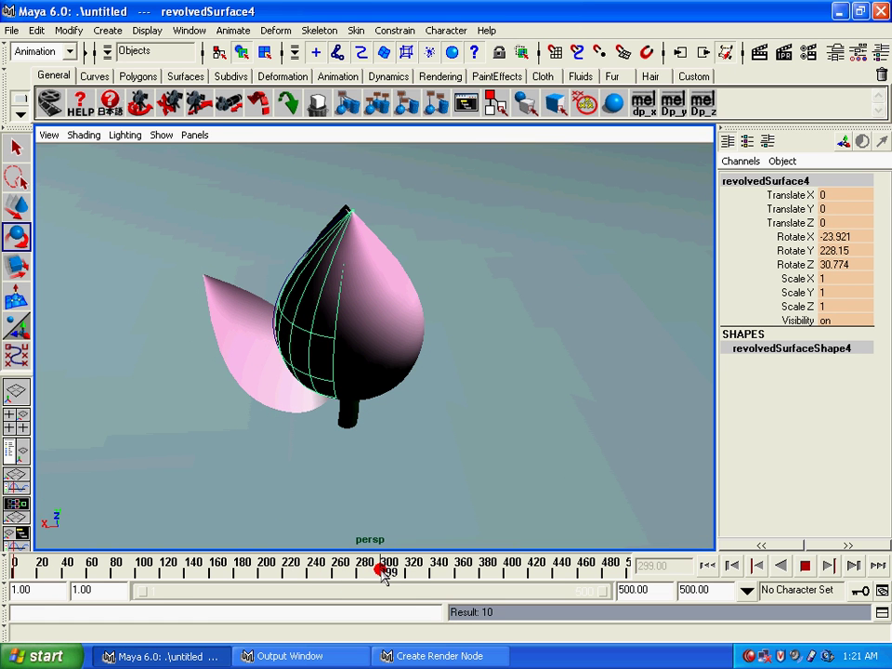
pyautogui.moveTo(332, 333); pyautogui.dragTo(279, 404)
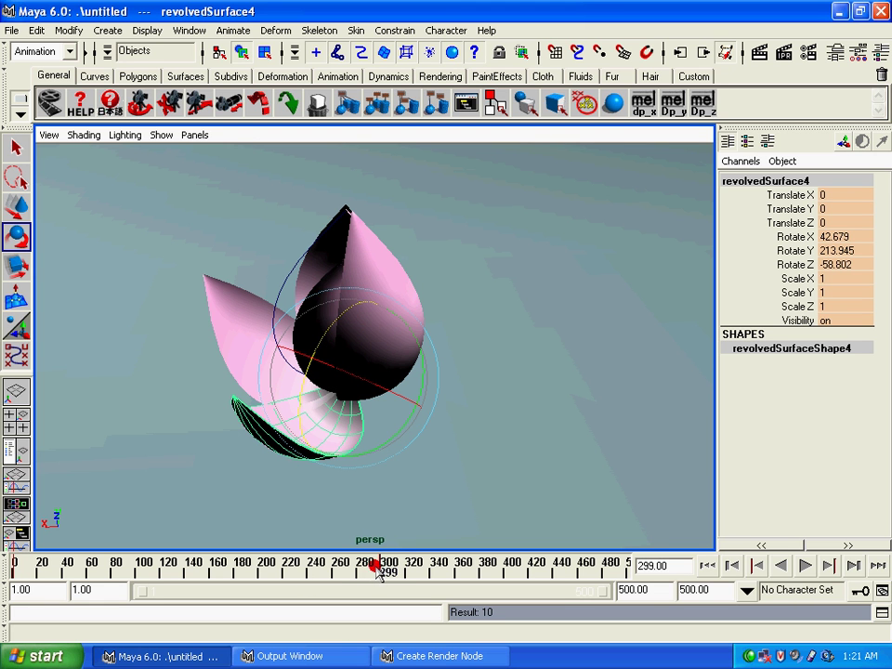
pyautogui.moveTo(376, 568); pyautogui.dragTo(14, 572)
# Key revolvedSurface3 closed at frame 1 and rotate it open to -57.597, 1.659, 13.39 at frame 299
pyautogui.click(405, 312)
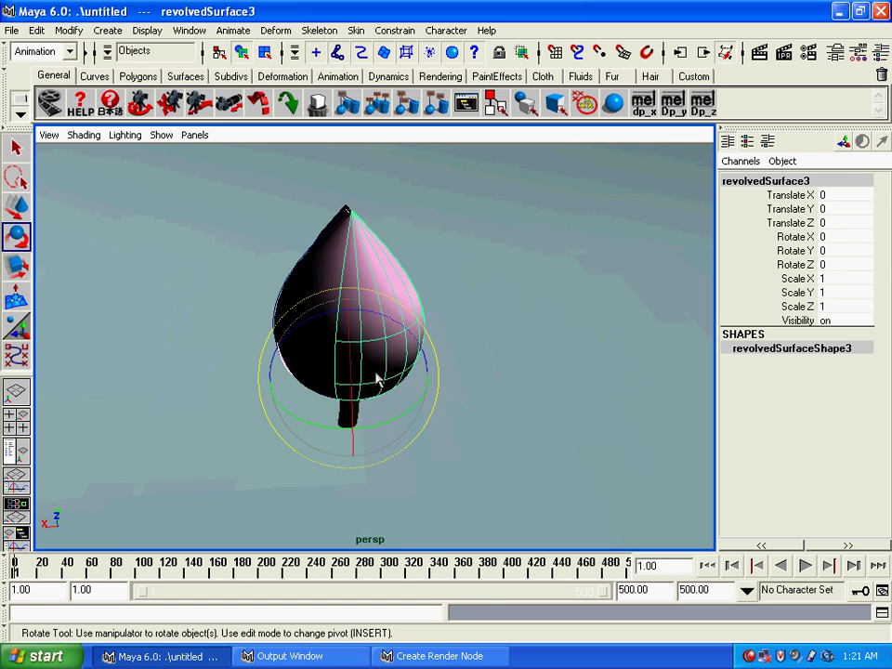
pyautogui.press('s')
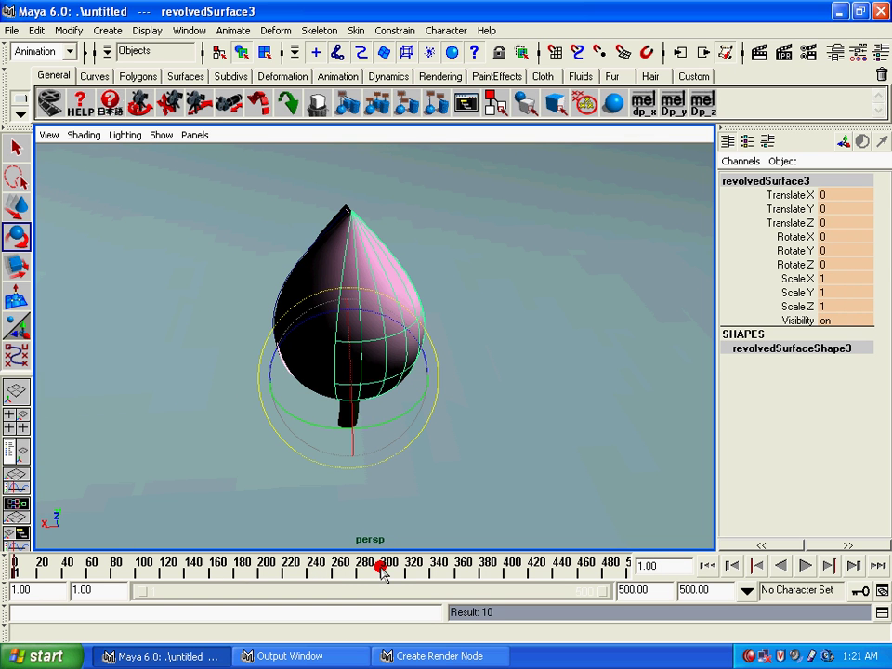
pyautogui.click(383, 569)
pyautogui.moveTo(355, 341); pyautogui.dragTo(363, 422)
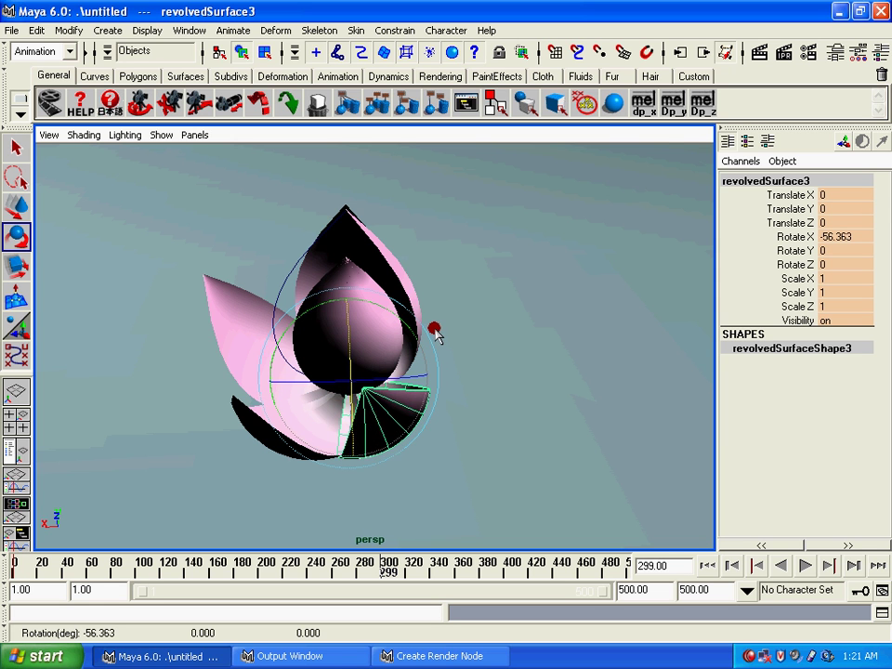
pyautogui.moveTo(427, 330); pyautogui.dragTo(426, 354)
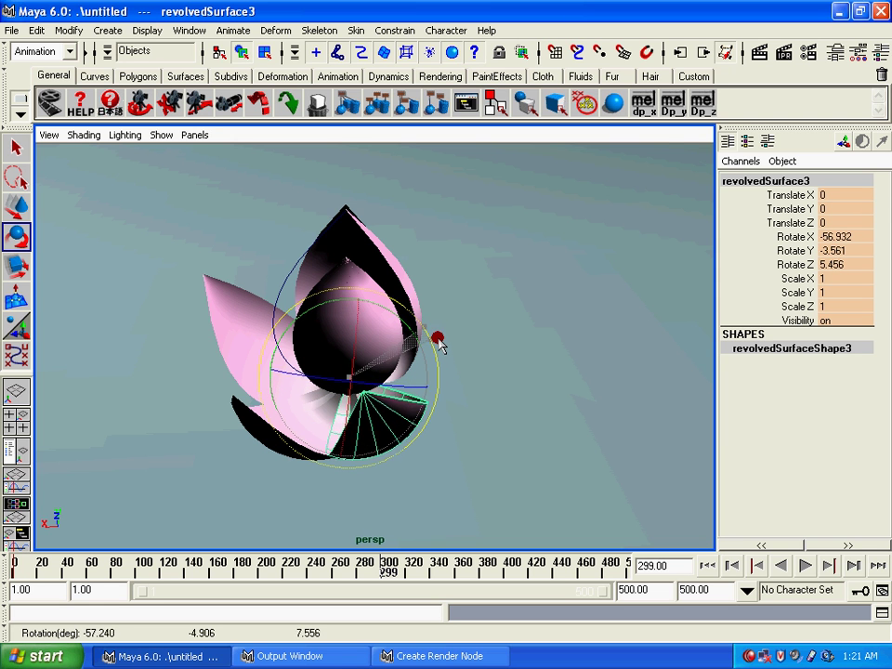
pyautogui.moveTo(305, 382); pyautogui.dragTo(316, 384)
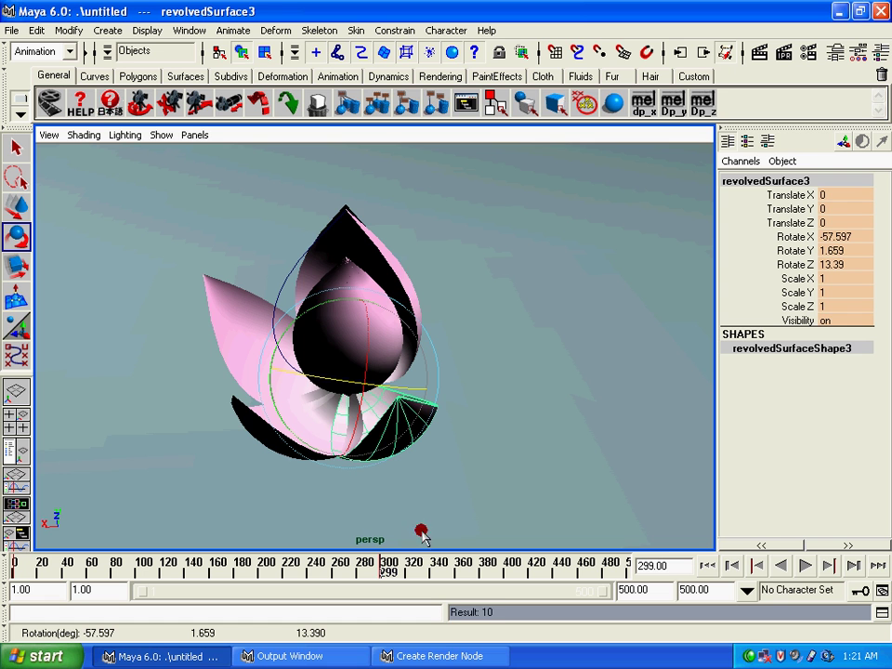
# Select revolvedSurface2 and return the timeline to frame 1
pyautogui.click(390, 404)
pyautogui.moveTo(390, 404)
pyautogui.keyDown('alt'); pyautogui.mouseDown()
pyautogui.moveTo(181, 399)
pyautogui.moveTo(183, 432)
pyautogui.mouseUp(); pyautogui.keyUp('alt')
pyautogui.moveTo(189, 550); pyautogui.dragTo(16, 557)
# Key revolvedSurface2 closed at frame 1 and tilt it open at frame 301
pyautogui.press('s')
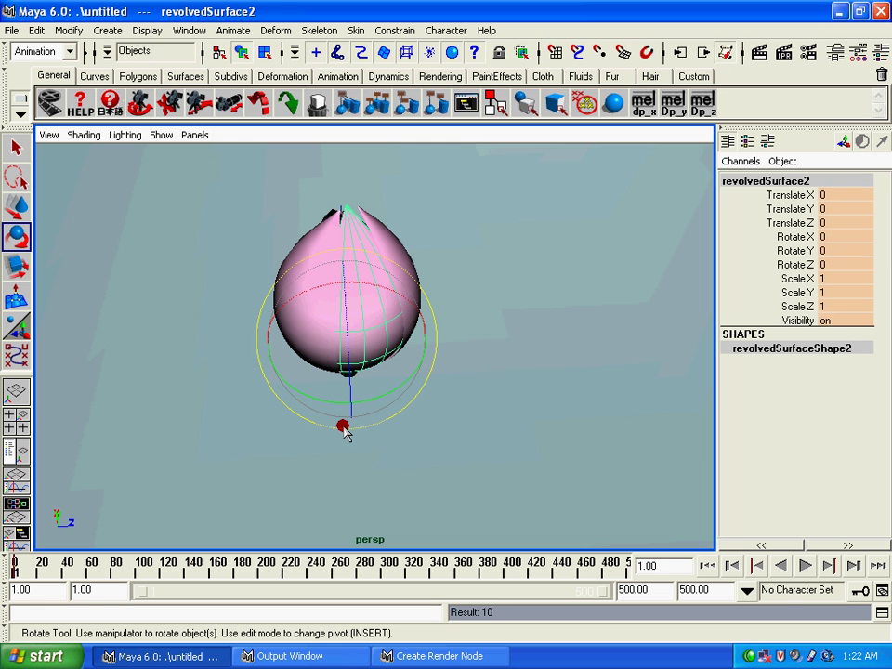
pyautogui.keyDown('alt'); pyautogui.moveTo(319, 456); pyautogui.dragTo(378, 456); pyautogui.keyUp('alt')
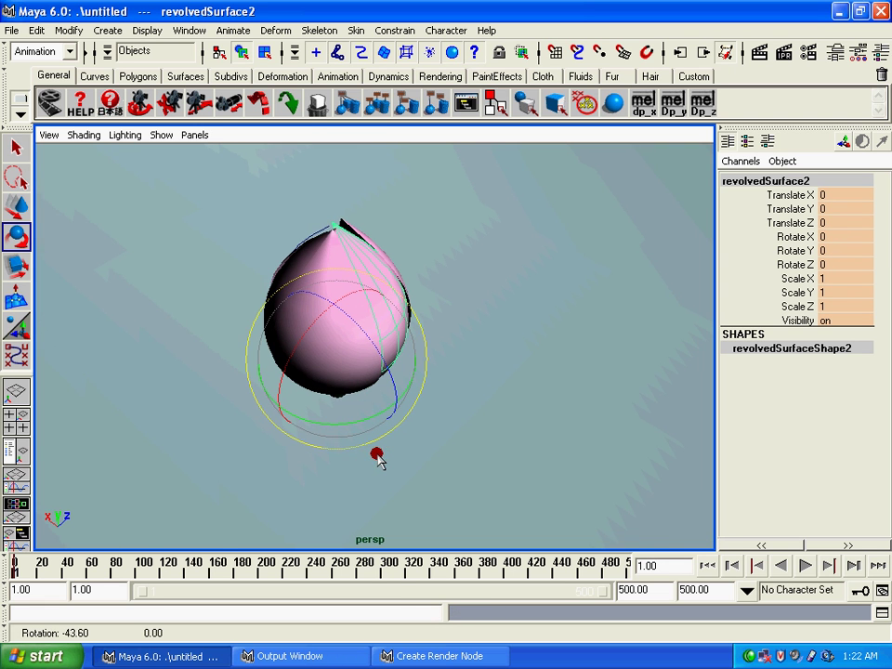
pyautogui.click(381, 572)
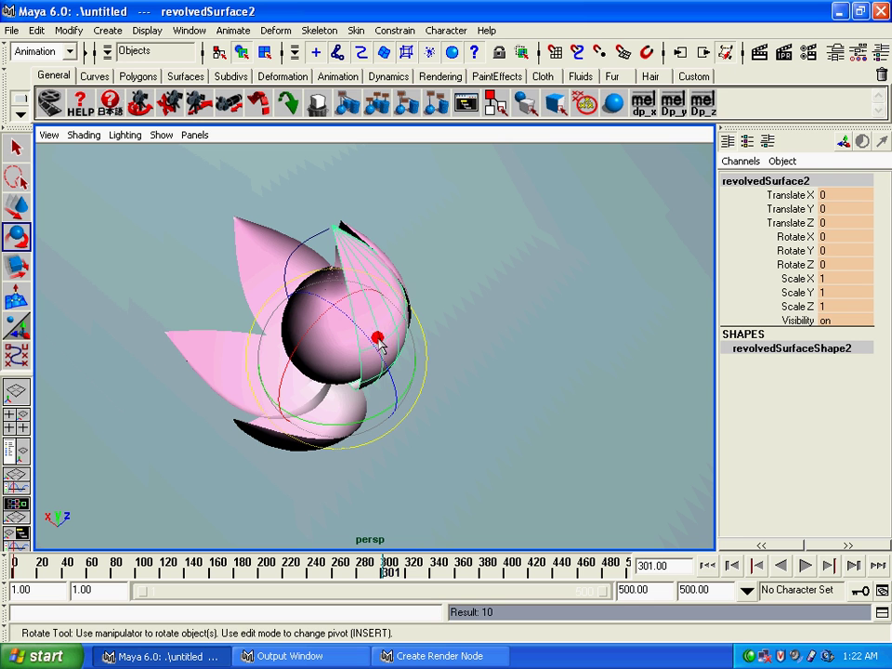
pyautogui.moveTo(370, 342)
pyautogui.mouseDown()
pyautogui.moveTo(406, 391)
pyautogui.moveTo(370, 380)
pyautogui.moveTo(373, 373)
pyautogui.moveTo(304, 420)
pyautogui.moveTo(220, 413)
pyautogui.mouseUp()
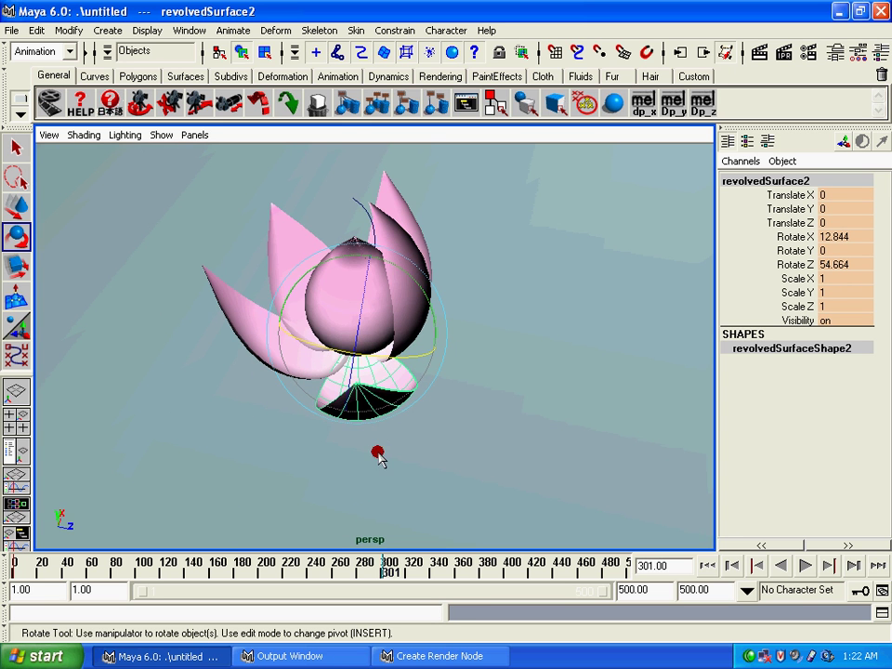
pyautogui.hotkey('alt', 'shift', 'v')
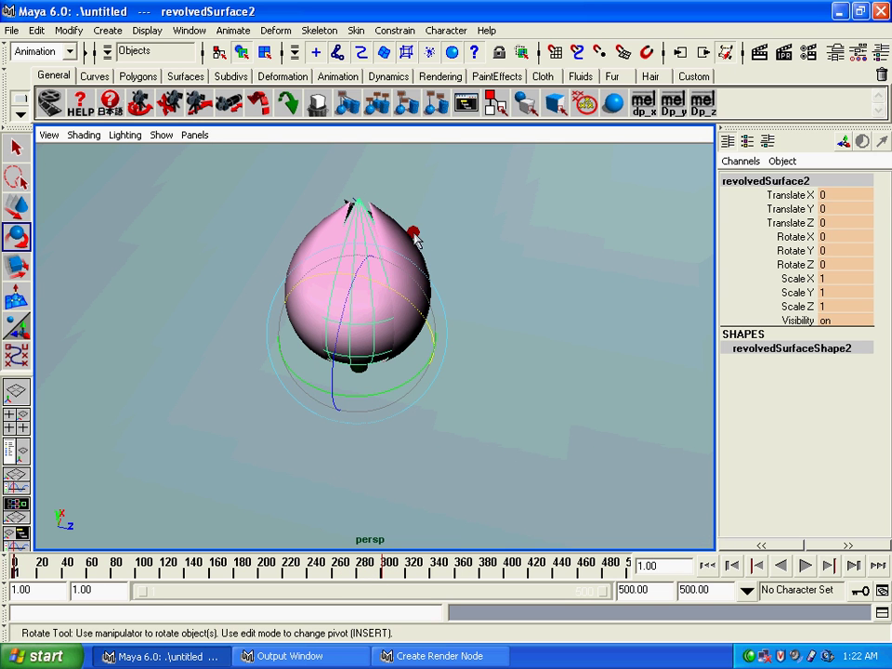
# At frame 301, rotate revolvedSurface1 open to 51.884, 7.076, 12.8
pyautogui.click(405, 239)
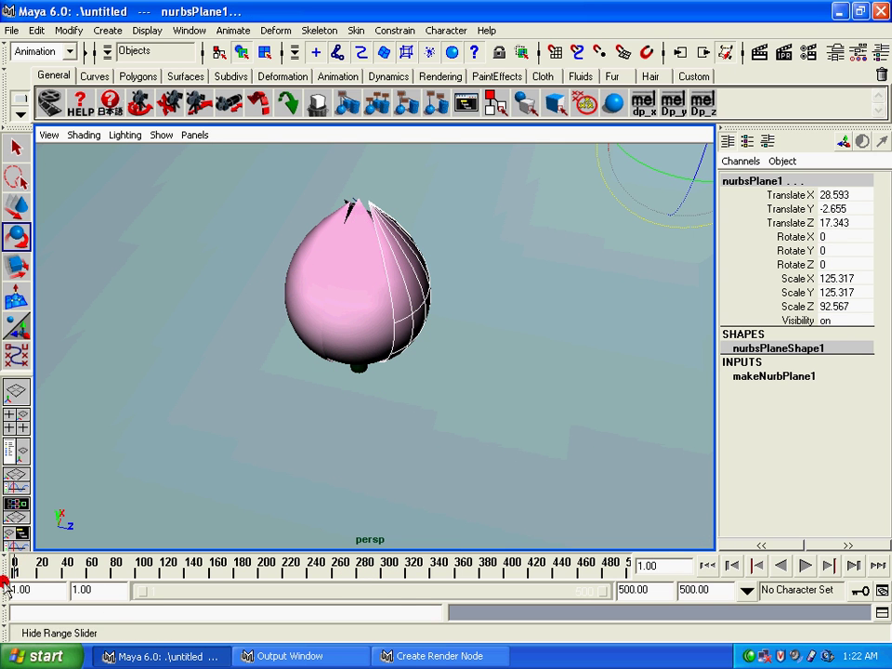
pyautogui.moveTo(61, 583)
pyautogui.mouseDown()
pyautogui.moveTo(49, 574)
pyautogui.moveTo(427, 572)
pyautogui.mouseUp()
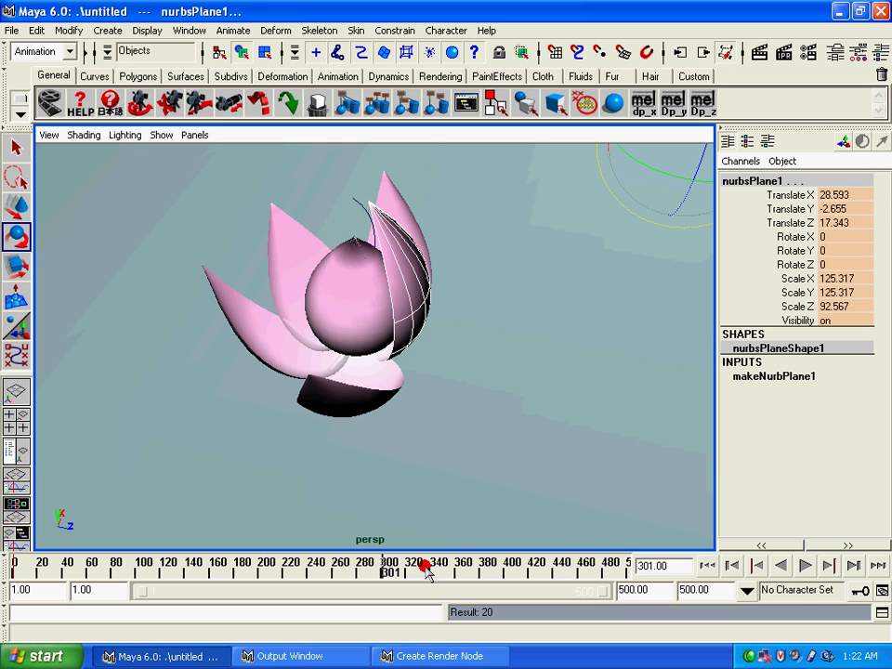
pyautogui.click(412, 283)
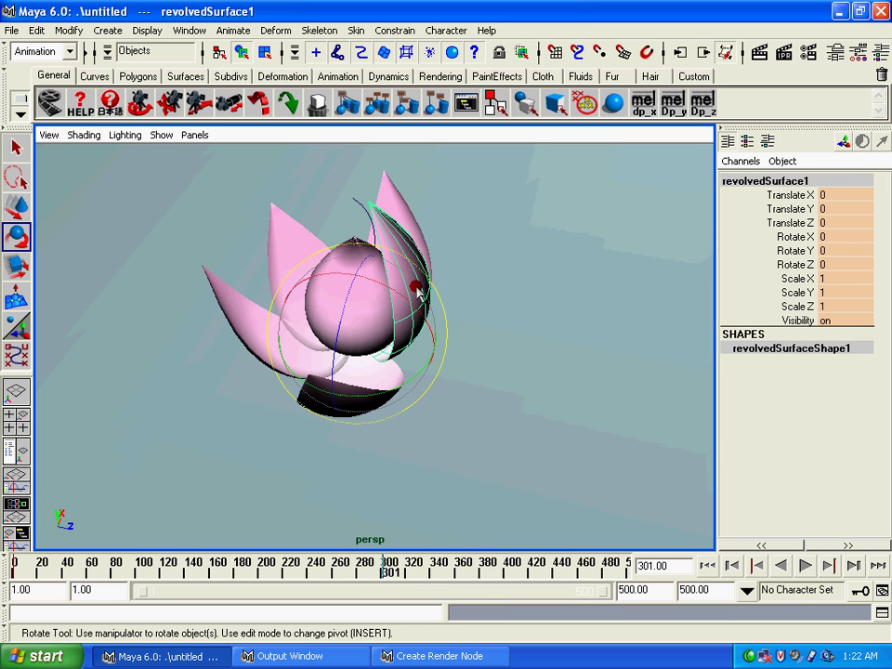
pyautogui.moveTo(415, 290)
pyautogui.mouseDown()
pyautogui.moveTo(405, 298)
pyautogui.moveTo(457, 349)
pyautogui.moveTo(378, 371)
pyautogui.moveTo(284, 362)
pyautogui.moveTo(295, 350)
pyautogui.mouseUp()
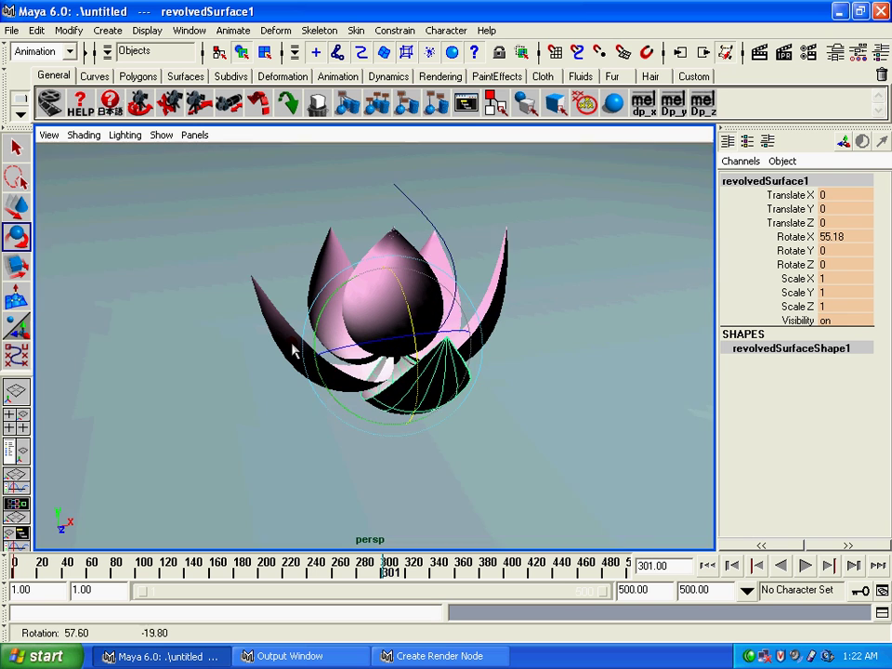
pyautogui.moveTo(479, 312)
pyautogui.mouseDown()
pyautogui.moveTo(459, 298)
pyautogui.moveTo(494, 419)
pyautogui.moveTo(513, 398)
pyautogui.mouseUp()
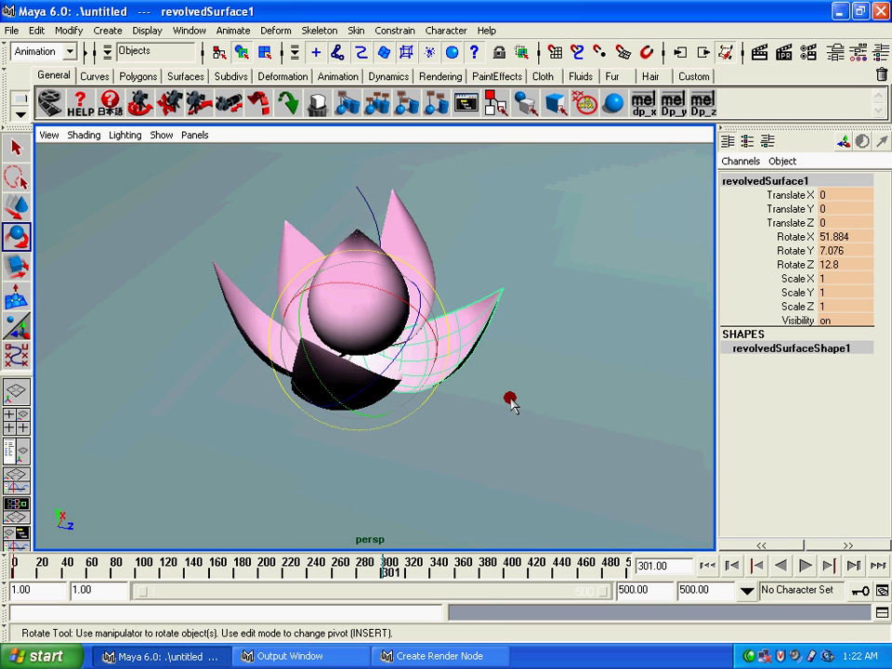
pyautogui.click(500, 396)
pyautogui.keyDown('alt'); pyautogui.moveTo(501, 394); pyautogui.dragTo(469, 378, button='right'); pyautogui.keyUp('alt')
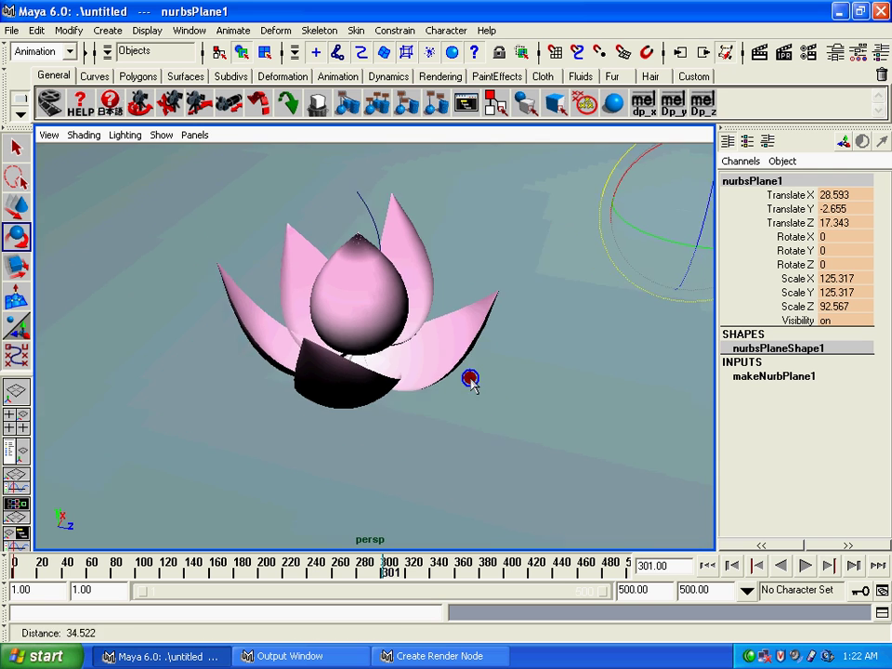
pyautogui.moveTo(469, 378)
pyautogui.keyDown('alt'); pyautogui.mouseDown()
pyautogui.moveTo(437, 341)
pyautogui.moveTo(463, 340)
pyautogui.mouseUp(); pyautogui.keyUp('alt')
# Play the bloom animation from frame 1, stop it, and orbit around the flower
pyautogui.click(706, 565)
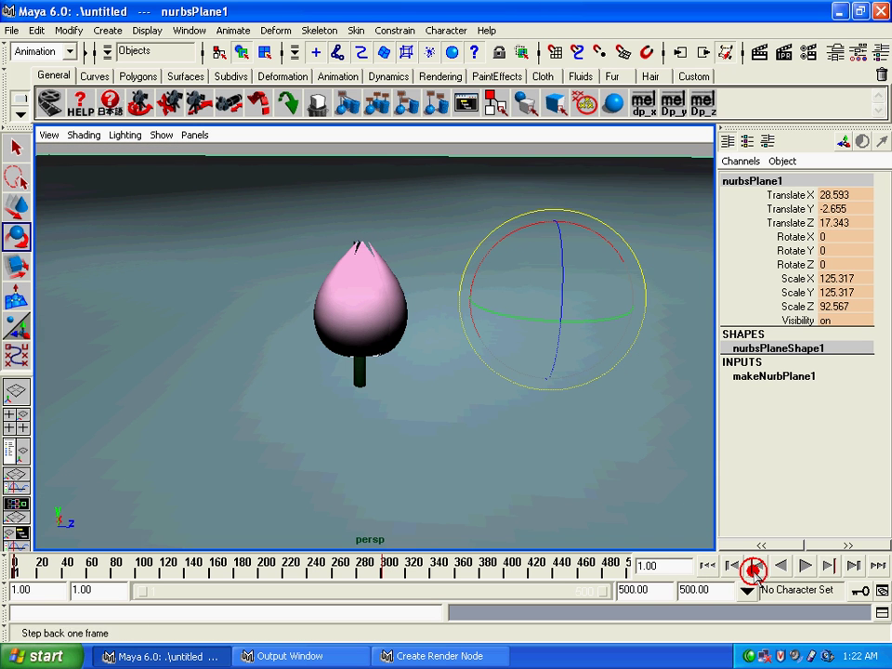
pyautogui.click(807, 567)
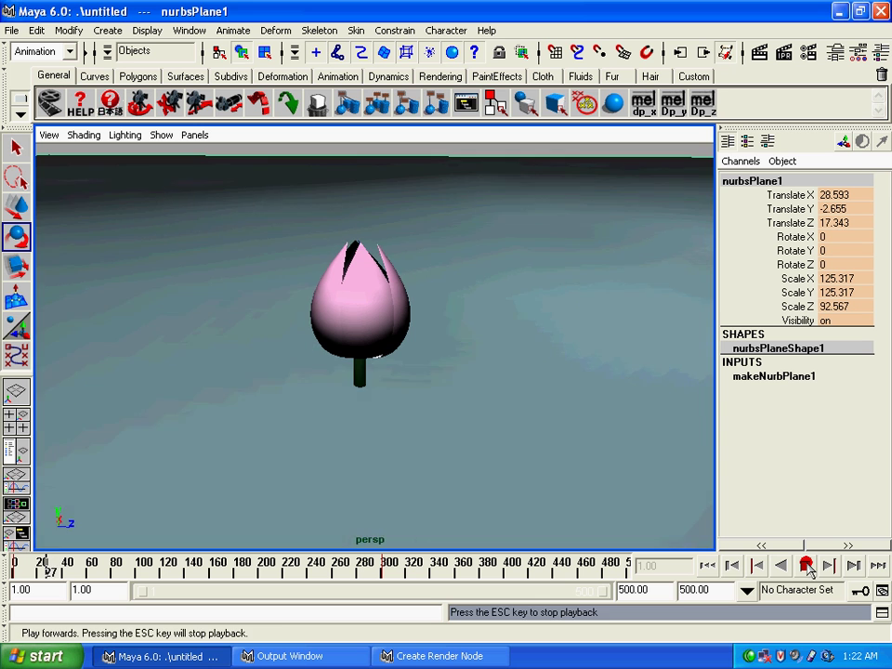
pyautogui.click(806, 566)
pyautogui.keyDown('alt'); pyautogui.moveTo(442, 354); pyautogui.dragTo(442, 306, button='middle'); pyautogui.keyUp('alt')
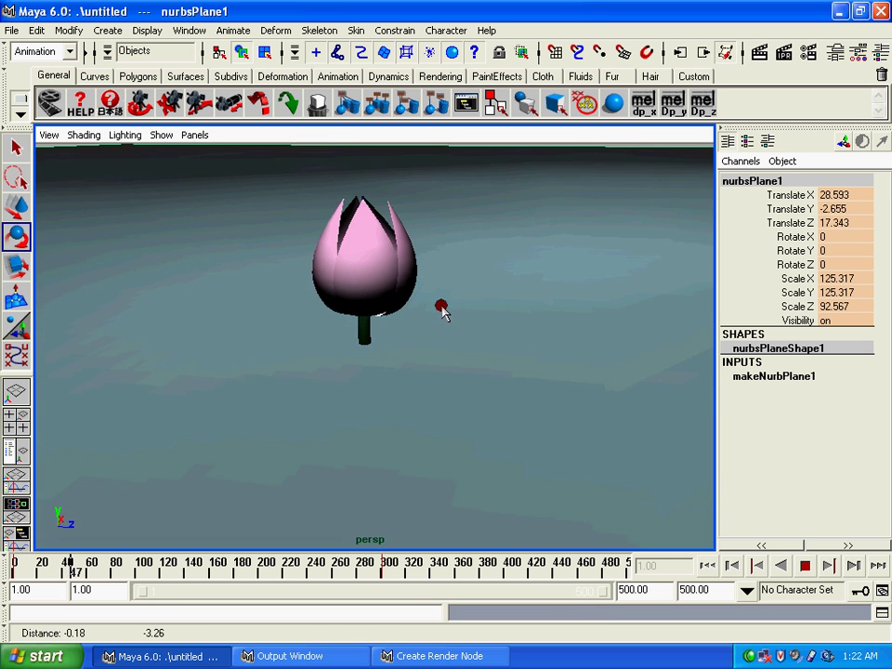
pyautogui.keyDown('alt'); pyautogui.moveTo(432, 350); pyautogui.dragTo(406, 364); pyautogui.keyUp('alt')
pyautogui.moveTo(456, 339)
pyautogui.keyDown('alt'); pyautogui.mouseDown()
pyautogui.moveTo(451, 324)
pyautogui.moveTo(446, 347)
pyautogui.moveTo(450, 315)
pyautogui.mouseUp(); pyautogui.keyUp('alt')
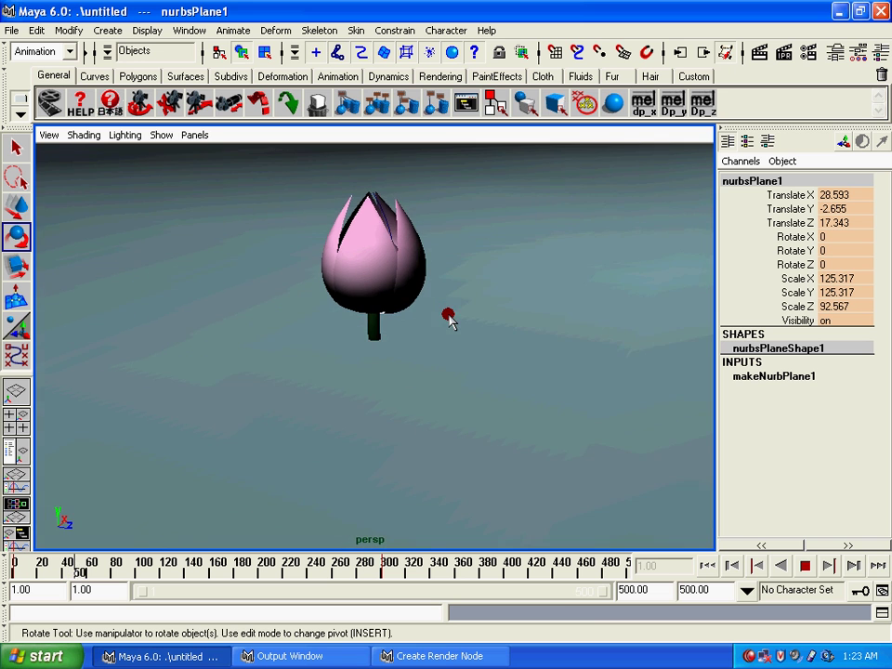
# Stop playback at frame 258 and slightly rotate petals revolvedSurface3 and revolvedSurface5
pyautogui.moveTo(446, 557); pyautogui.dragTo(313, 561)
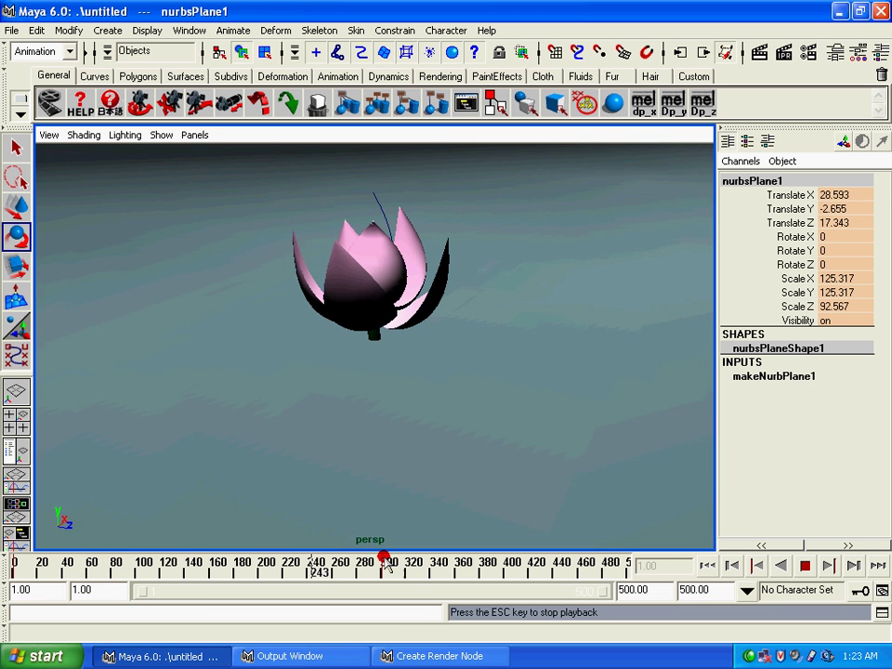
pyautogui.press('Escape')
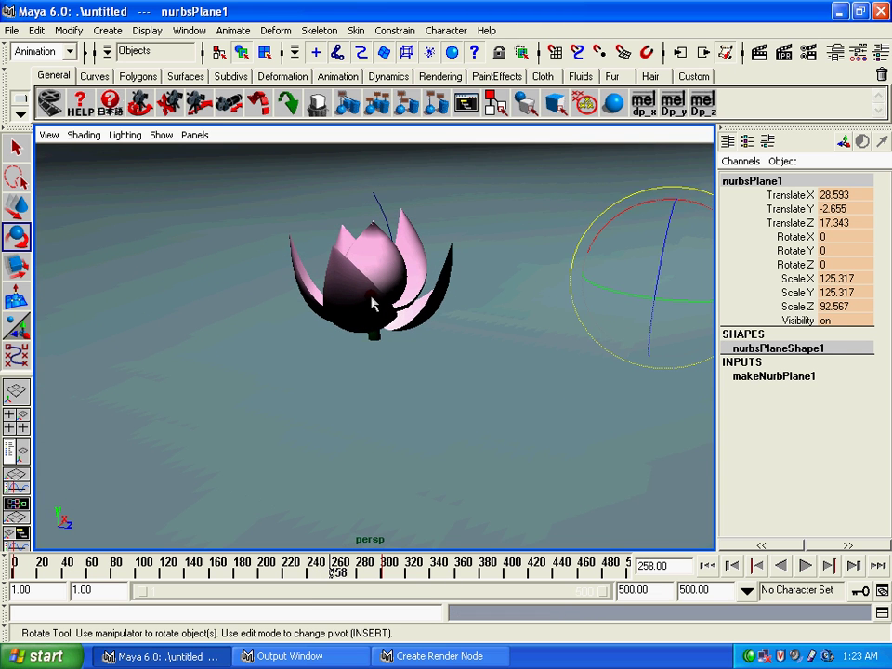
pyautogui.click(358, 279)
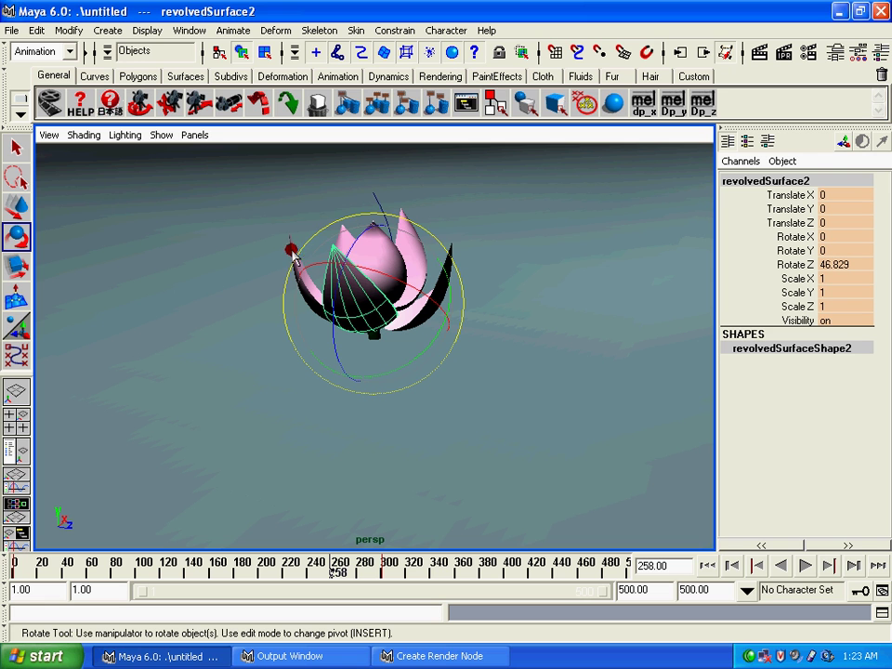
pyautogui.click(294, 247)
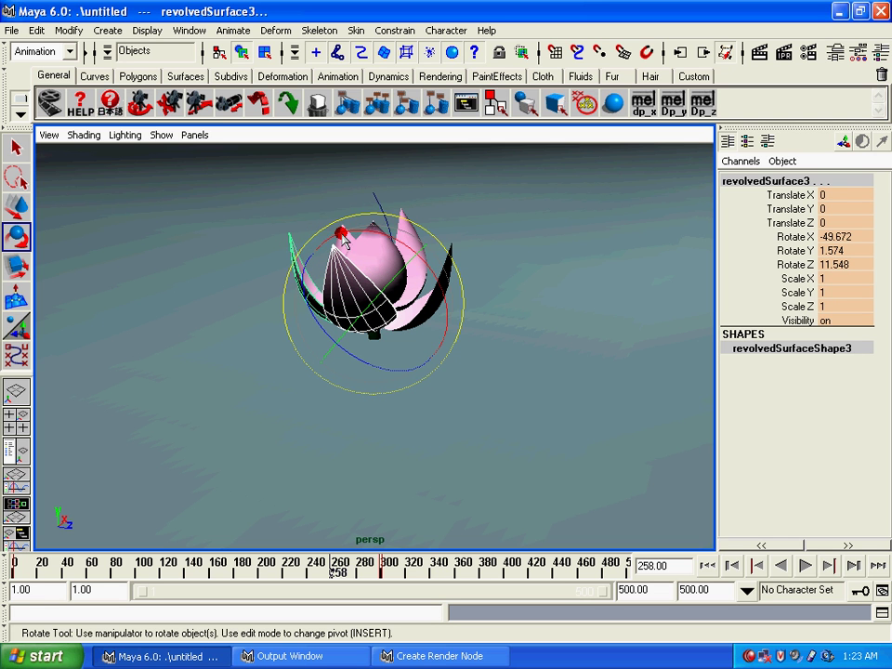
pyautogui.moveTo(344, 240); pyautogui.dragTo(369, 251)
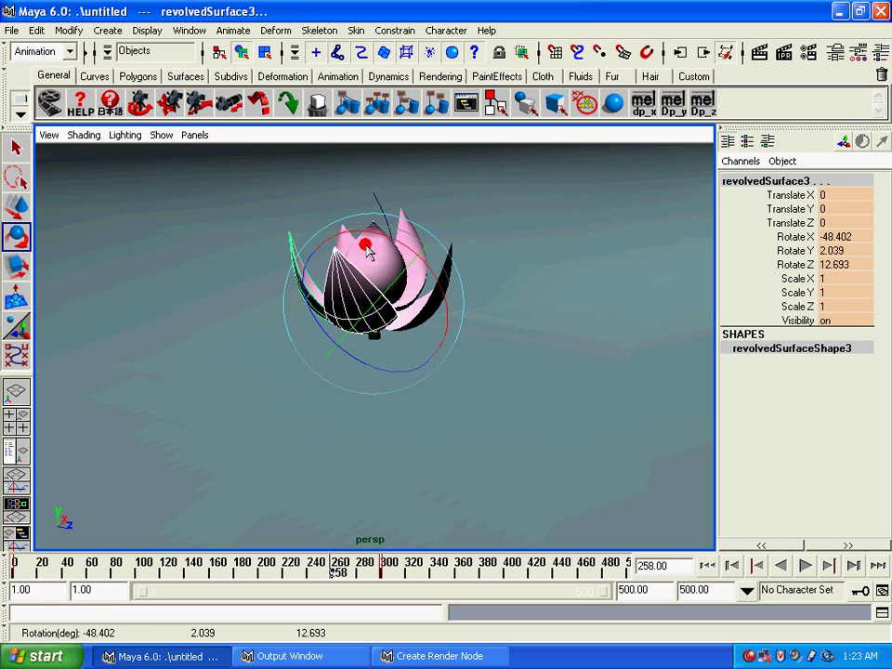
pyautogui.click(391, 232)
pyautogui.click(438, 277)
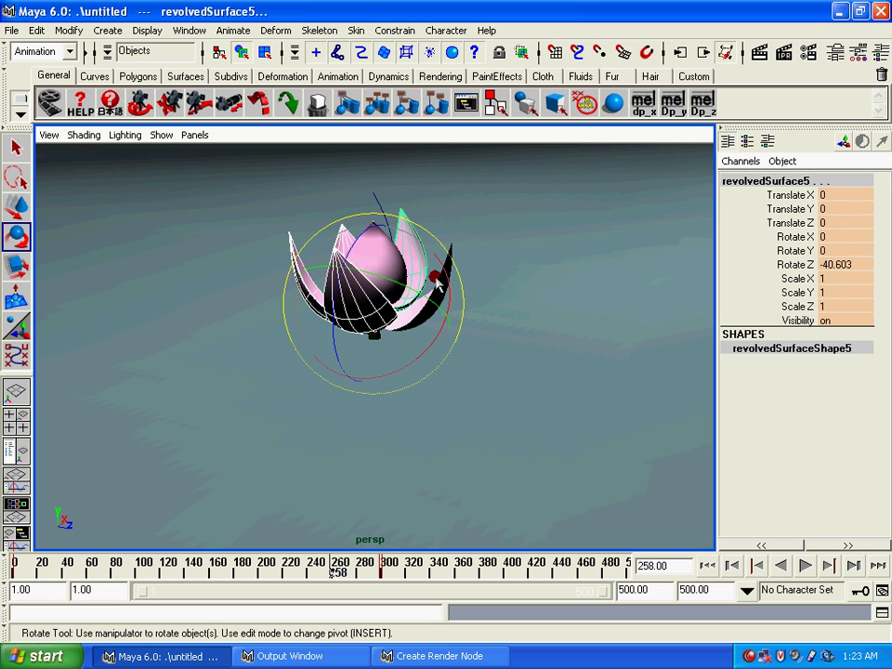
pyautogui.moveTo(438, 277)
pyautogui.mouseDown()
pyautogui.moveTo(442, 288)
pyautogui.moveTo(452, 253)
pyautogui.mouseUp()
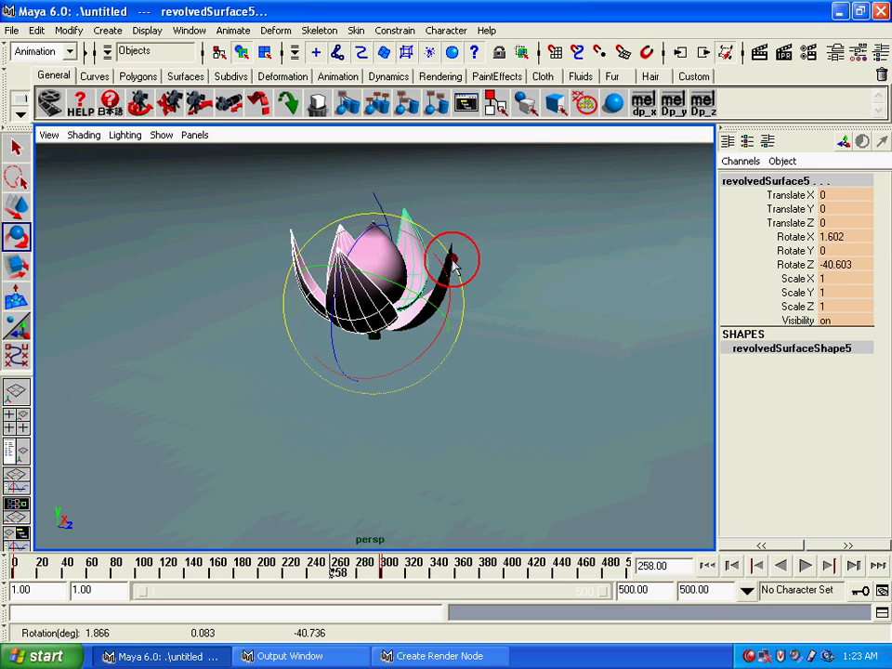
# Shift revolvedSurface1's bloom keys from about frames 144–190 earlier to frames 78–120
pyautogui.click(454, 257)
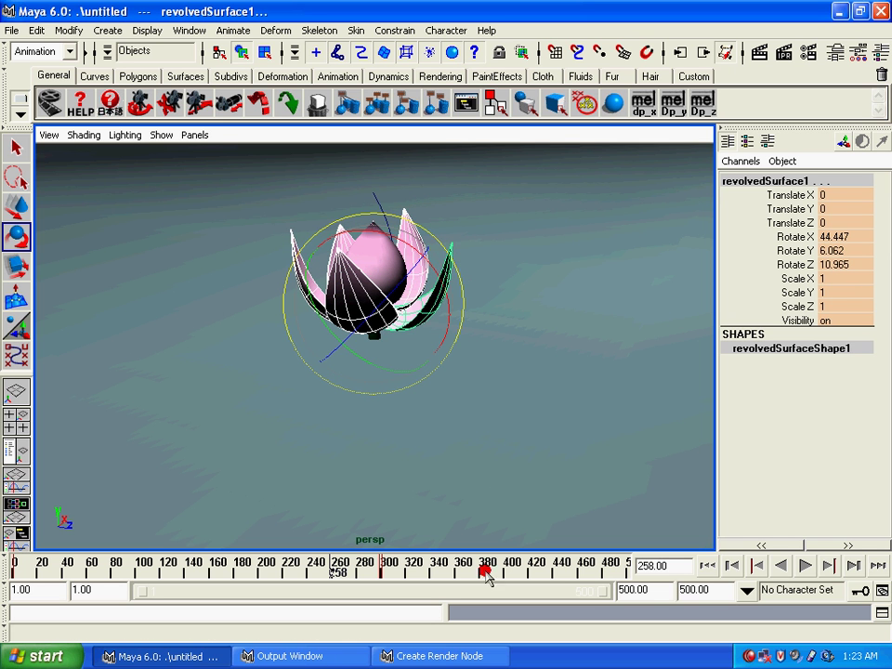
pyautogui.keyDown('shift'); pyautogui.moveTo(430, 573); pyautogui.dragTo(336, 580); pyautogui.keyUp('shift')
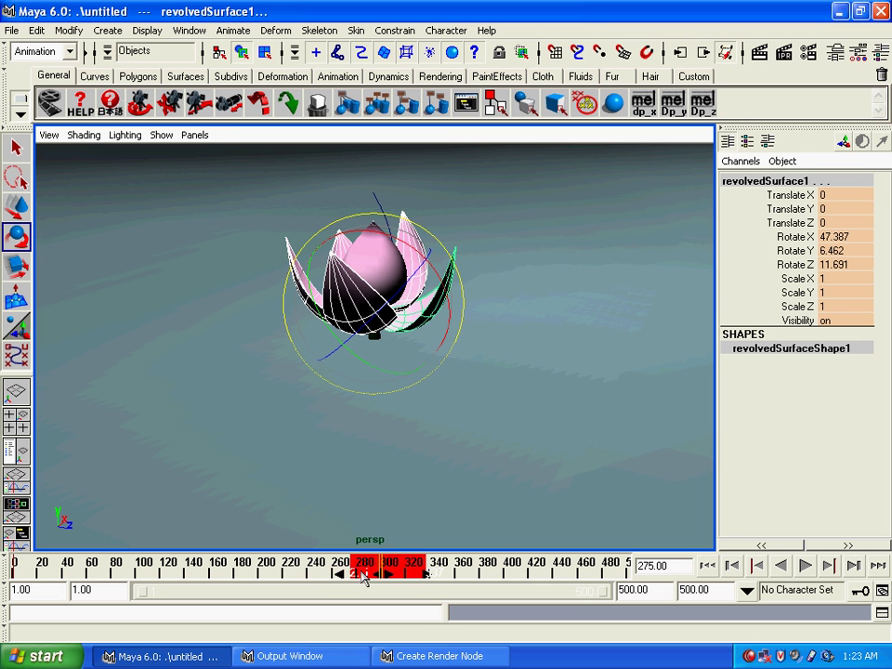
pyautogui.keyDown('shift'); pyautogui.moveTo(340, 578); pyautogui.dragTo(198, 579); pyautogui.keyUp('shift')
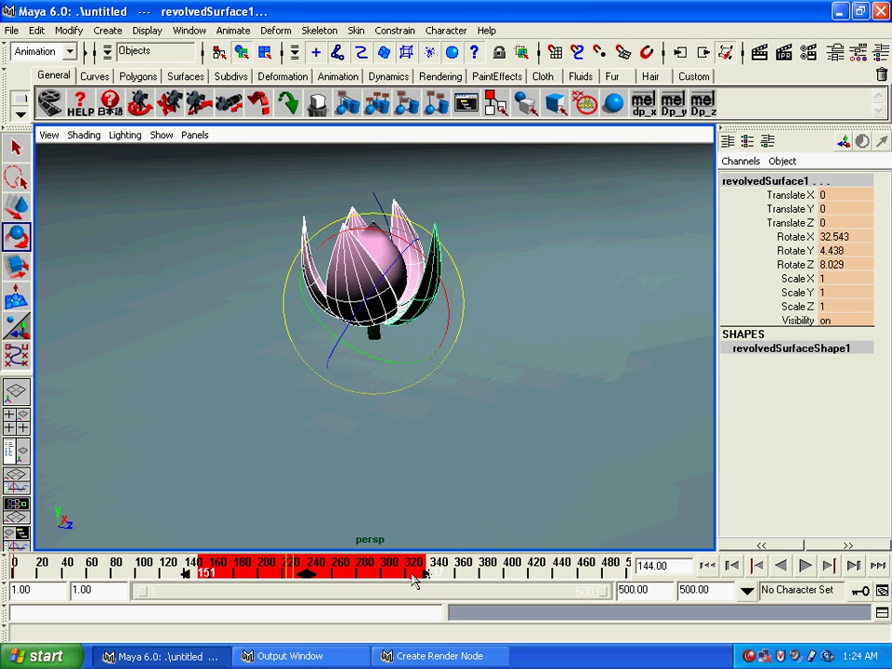
pyautogui.moveTo(427, 576)
pyautogui.mouseDown()
pyautogui.moveTo(230, 581)
pyautogui.moveTo(316, 578)
pyautogui.mouseUp()
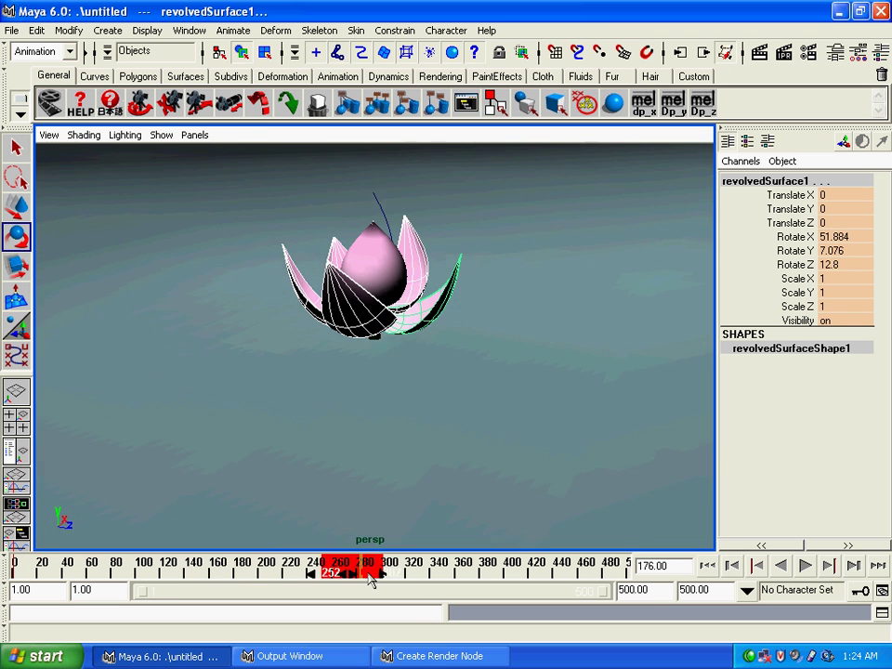
pyautogui.moveTo(234, 578); pyautogui.dragTo(142, 578)
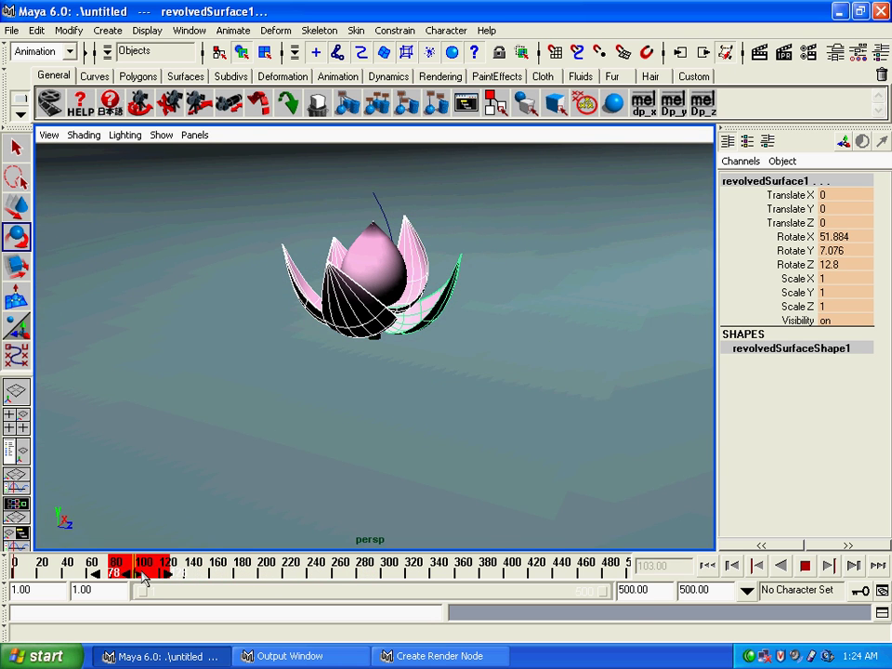
# Set both the playback end and animation end times to 100
pyautogui.click(641, 589)
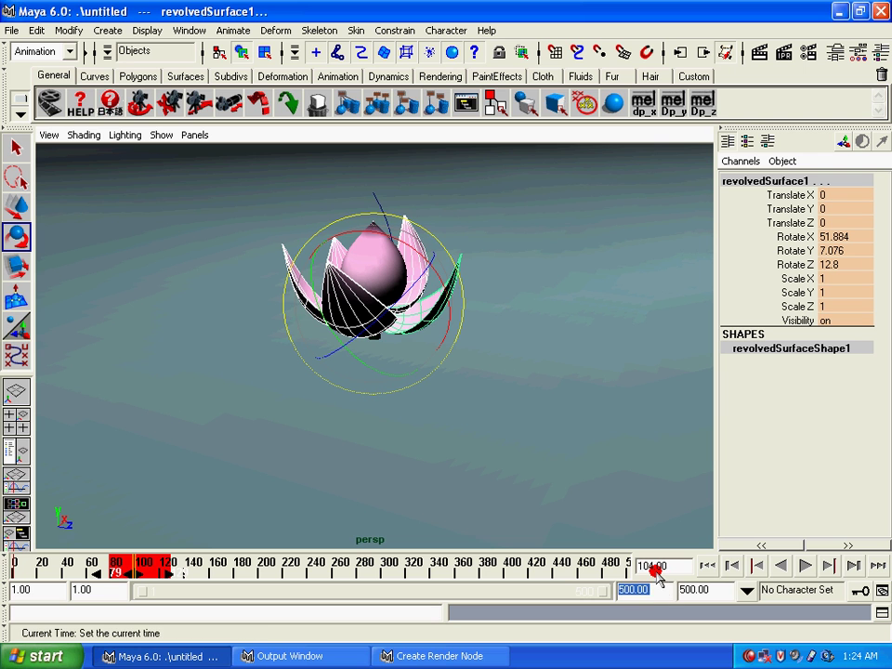
pyautogui.write('100')
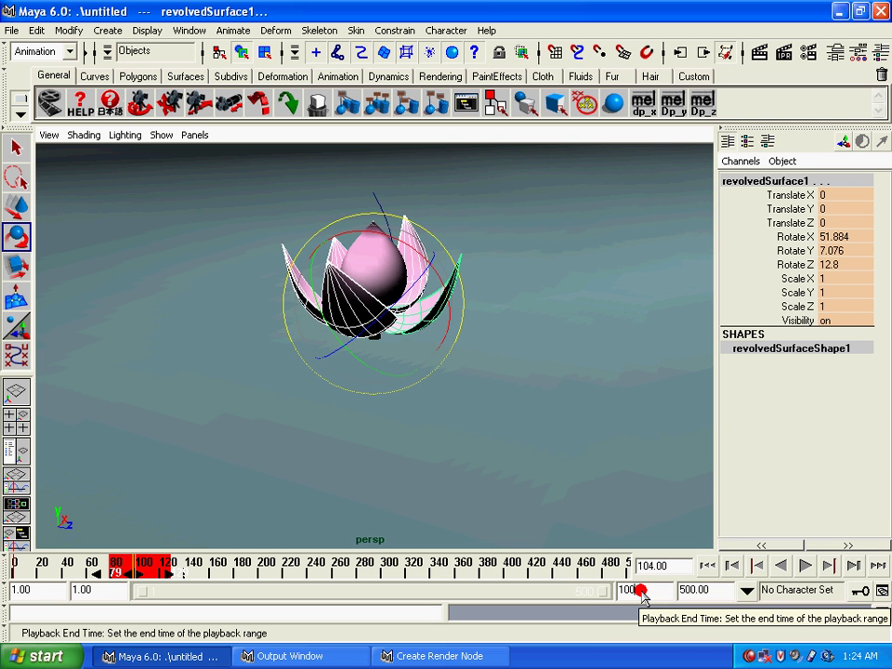
pyautogui.click(701, 589)
pyautogui.write('100')
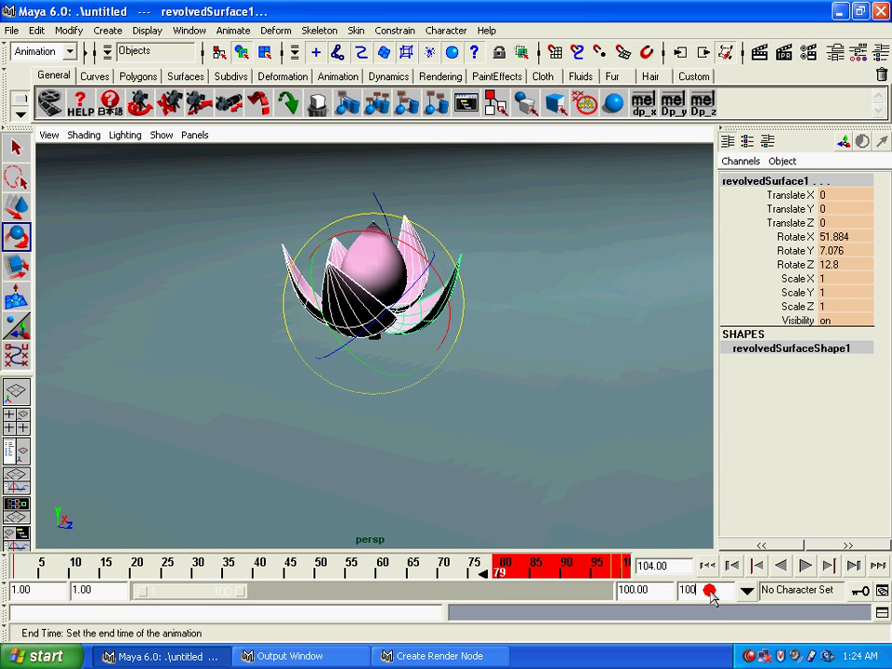
pyautogui.press('Return')
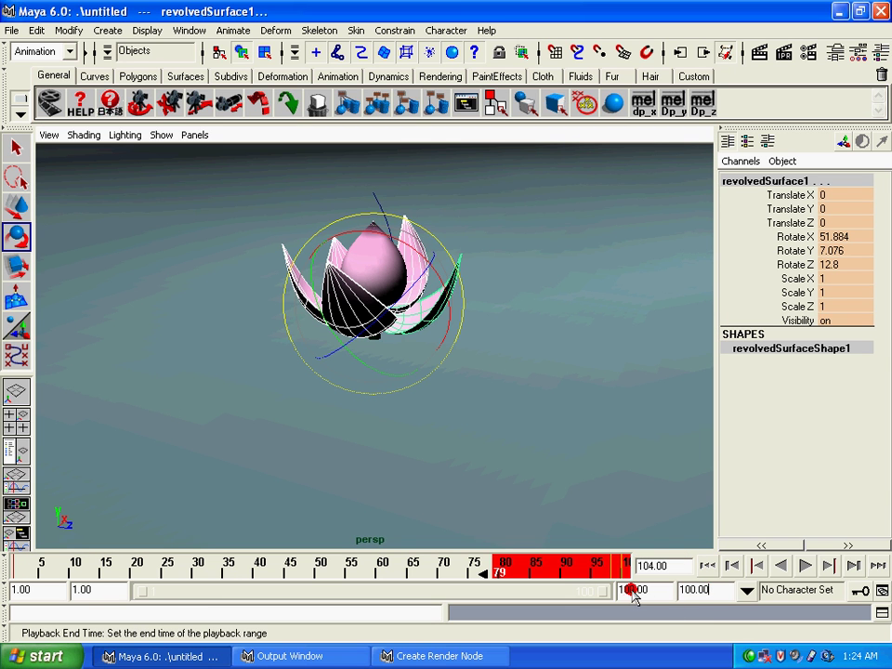
pyautogui.click(726, 598)
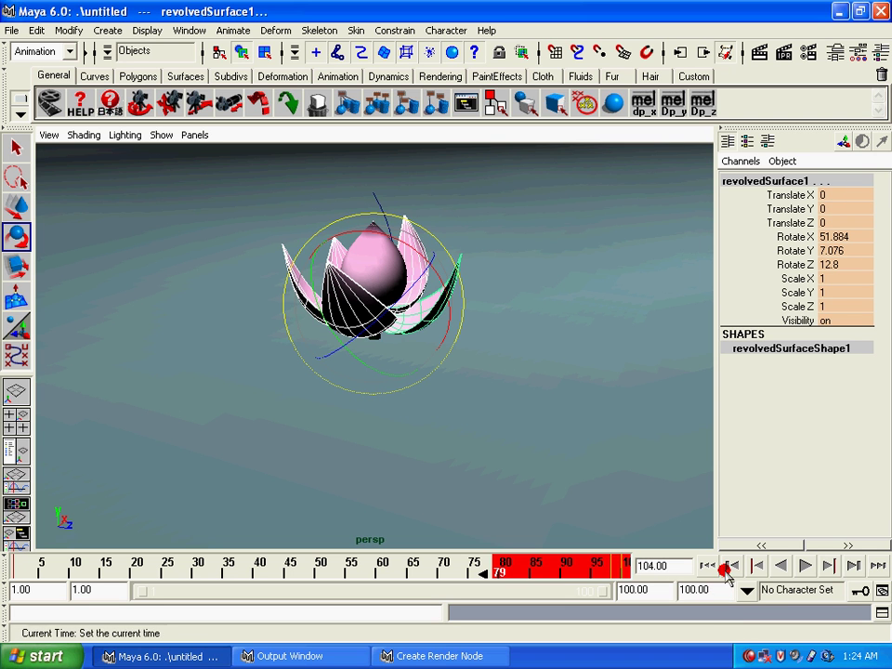
# Replay the bloom from frame 1, check frame 89, and open Render Global Settings
pyautogui.click(707, 564)
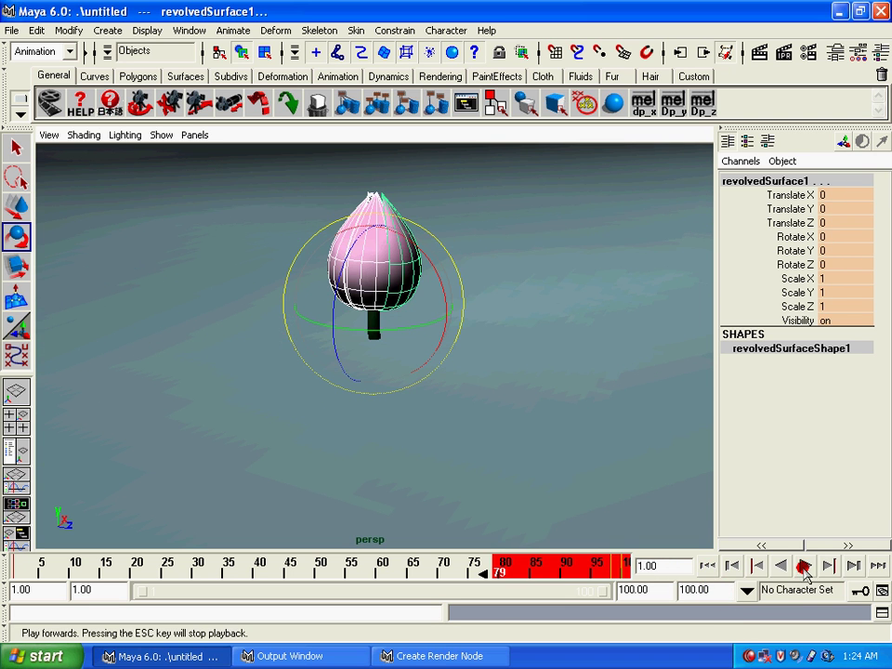
pyautogui.click(804, 569)
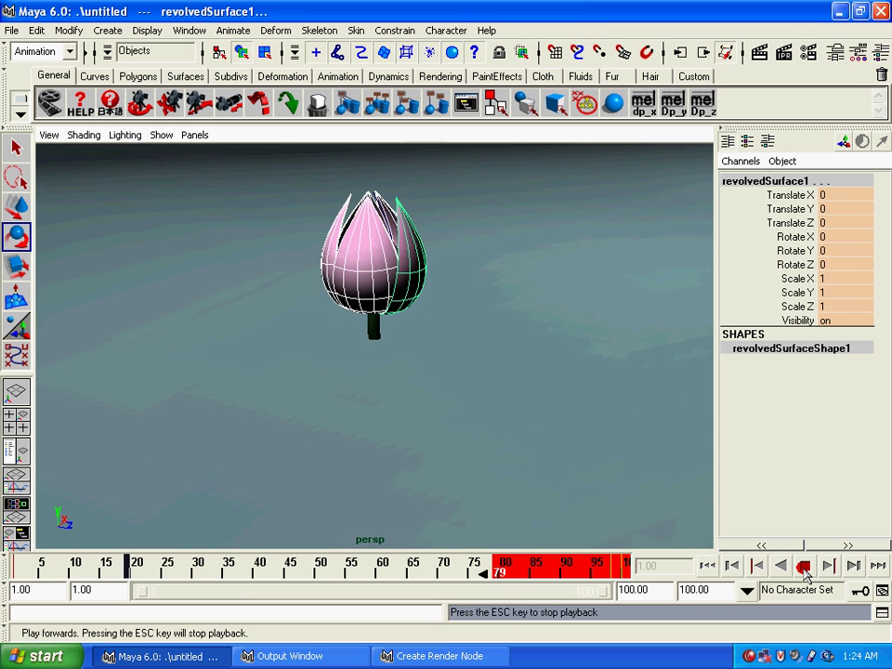
pyautogui.click(569, 565)
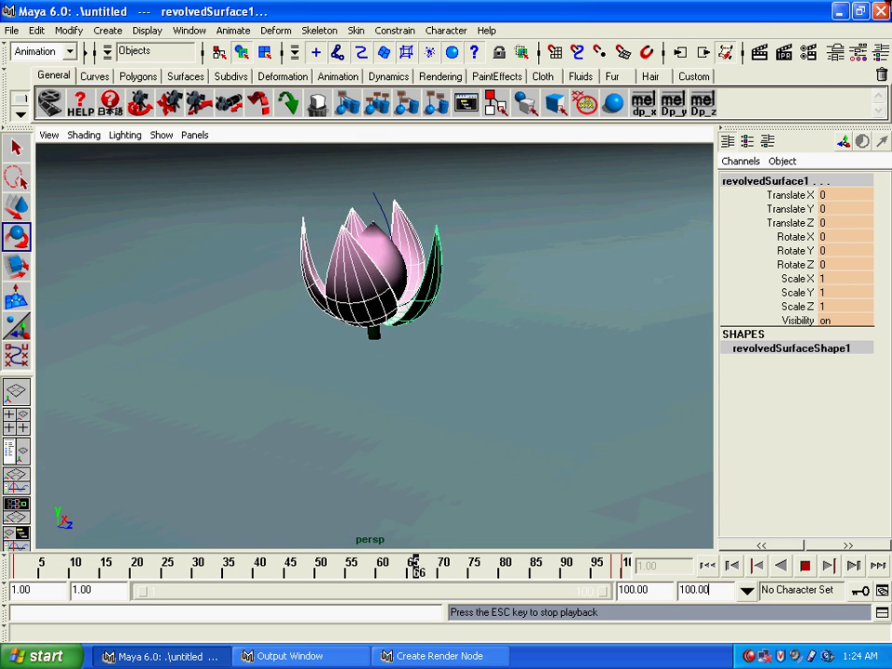
pyautogui.click(805, 52)
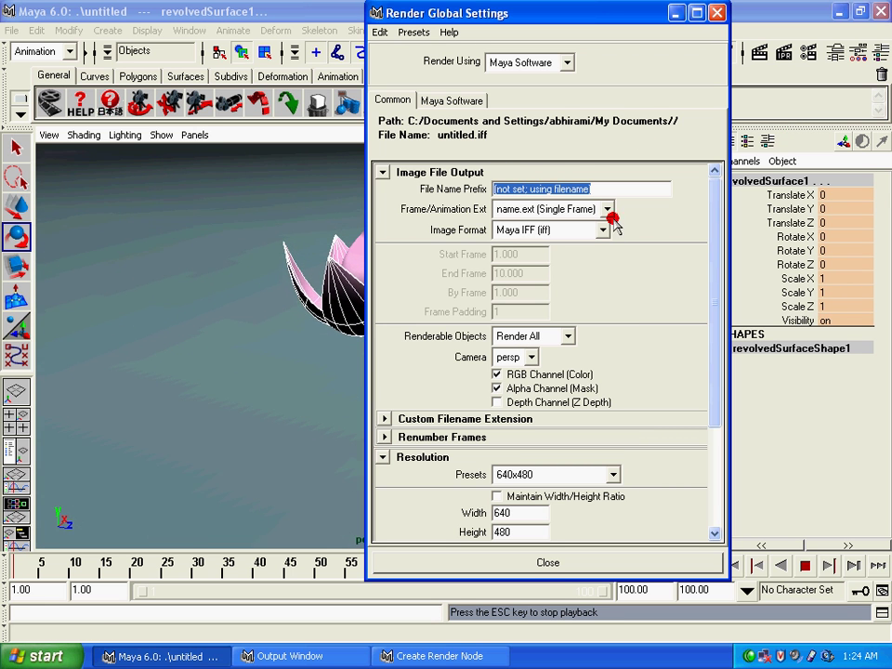
# Set Image Format to AVI (avi) and Frame/Animation Ext to name.ext (Multi Frame)
pyautogui.click(557, 235)
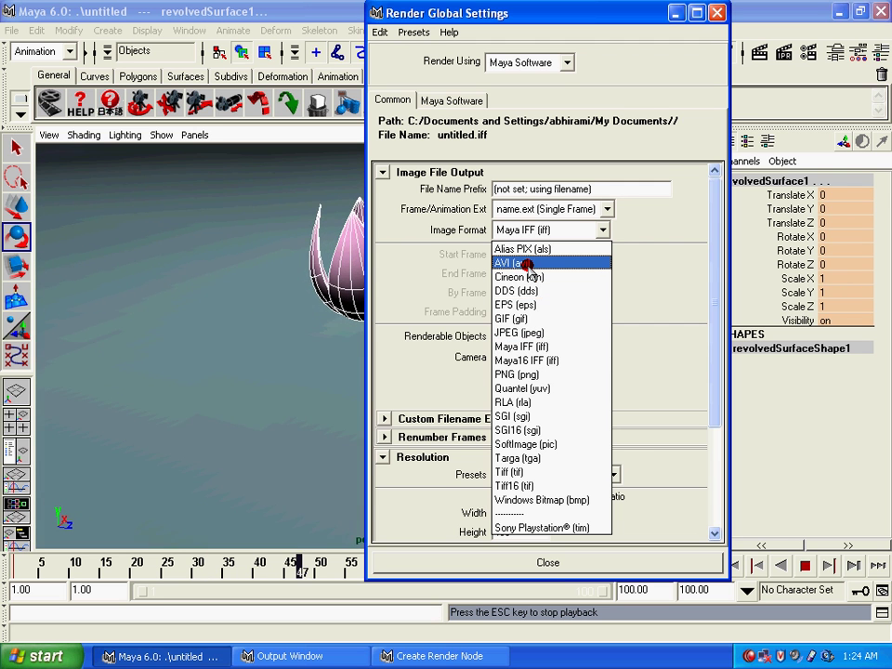
pyautogui.click(526, 263)
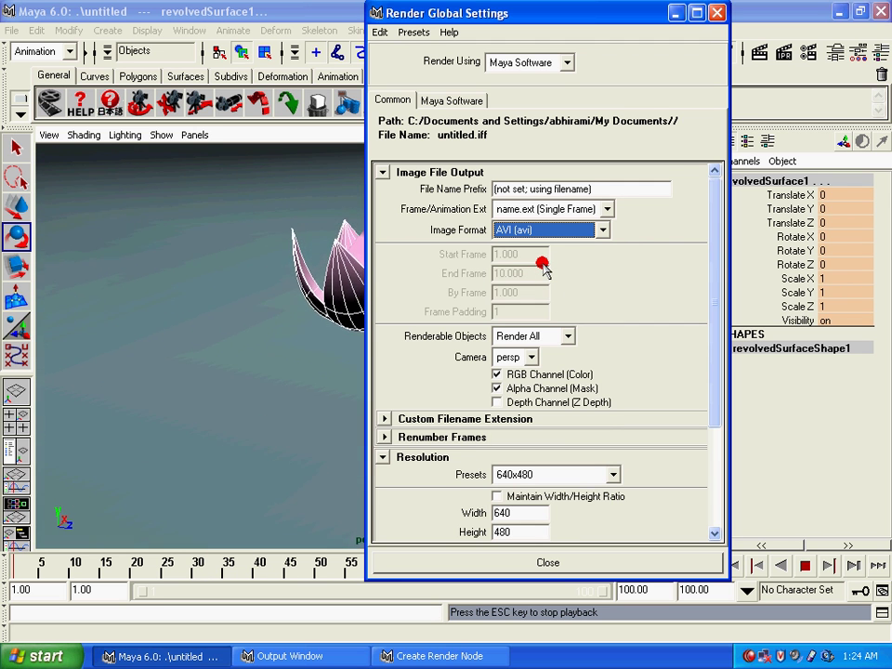
pyautogui.click(550, 229)
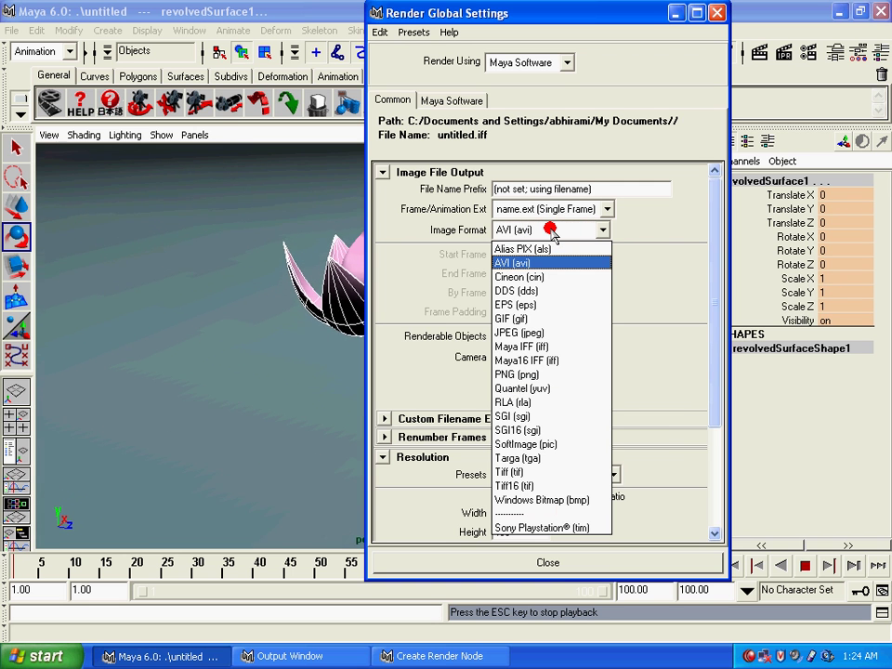
pyautogui.click(599, 230)
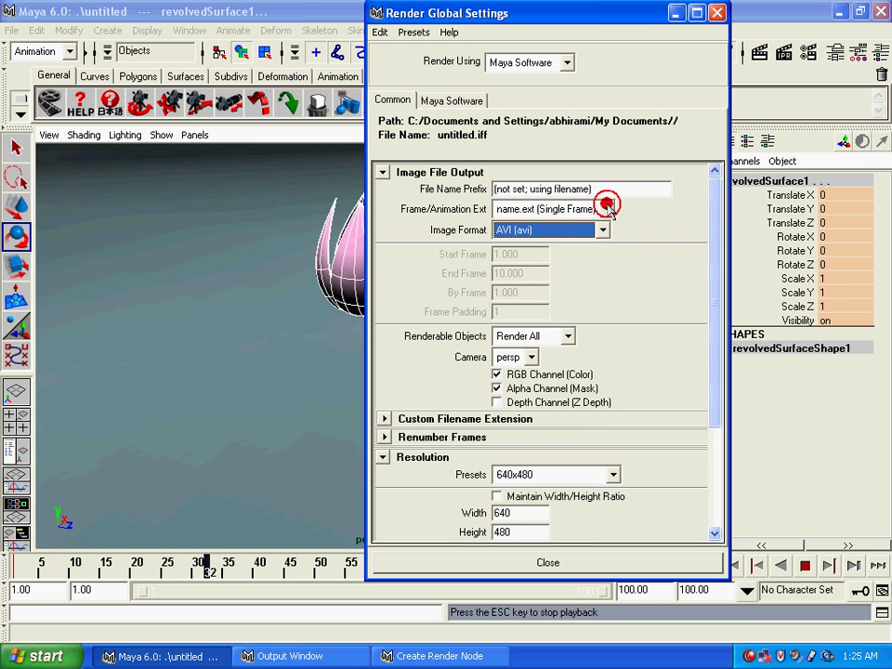
pyautogui.click(558, 208)
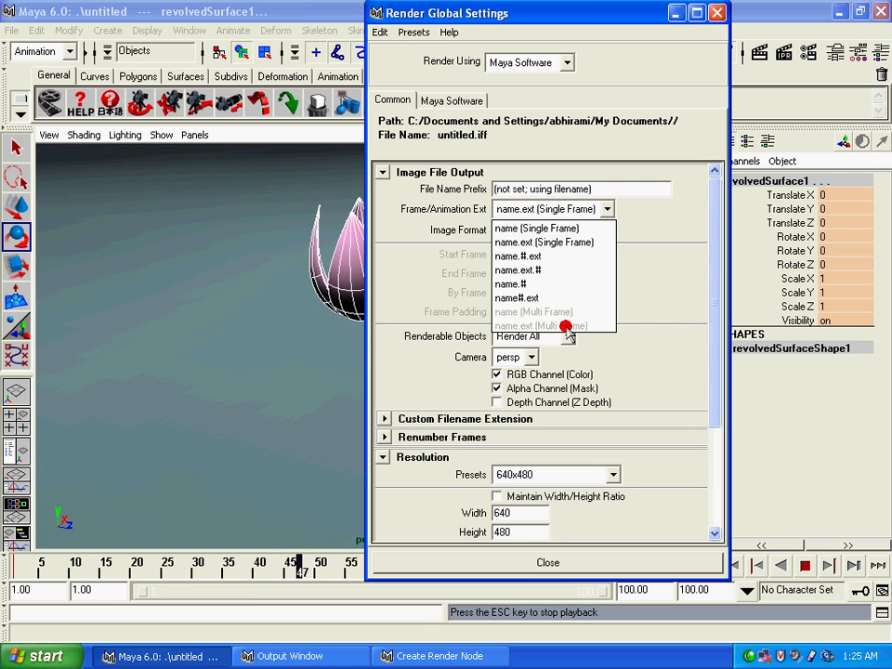
pyautogui.click(650, 321)
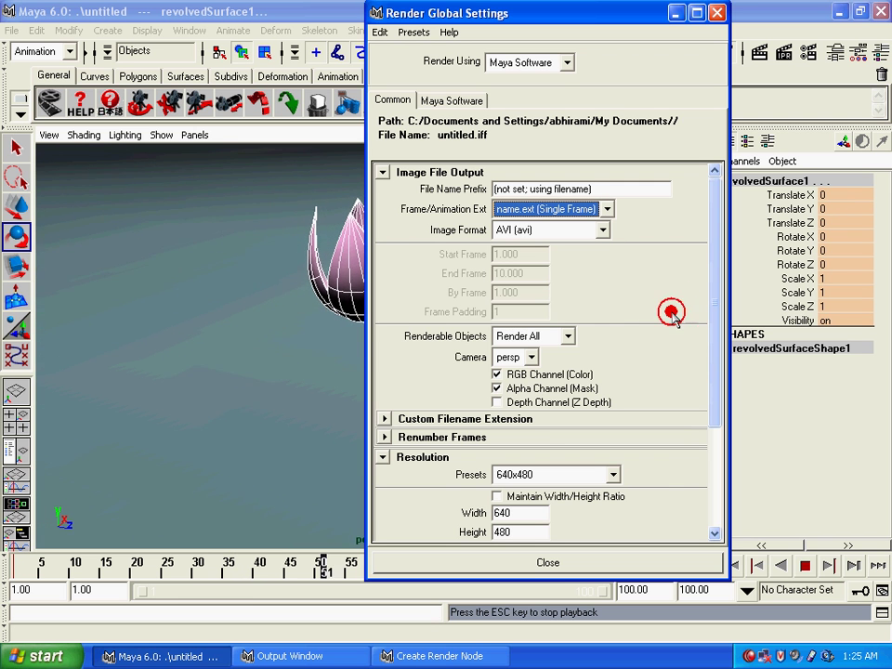
pyautogui.click(548, 232)
pyautogui.click(553, 230)
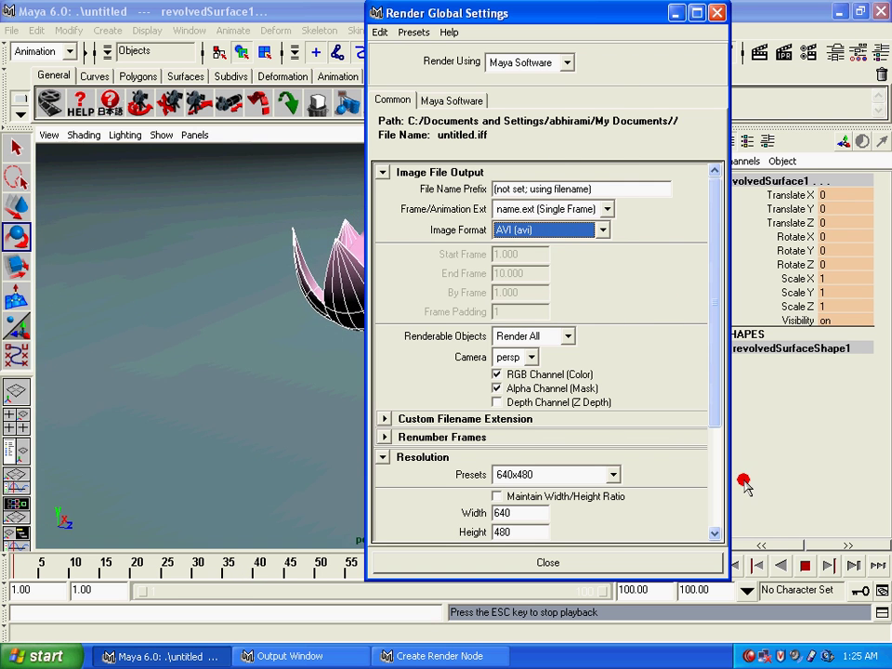
pyautogui.click(805, 565)
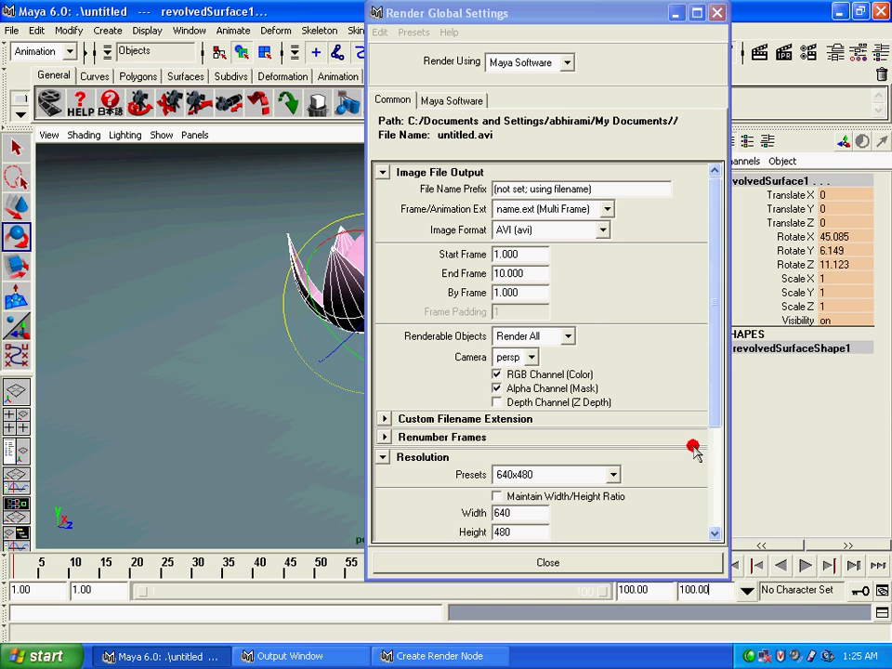
# Change the render End Frame from 10 to 100
pyautogui.click(604, 209)
pyautogui.click(604, 208)
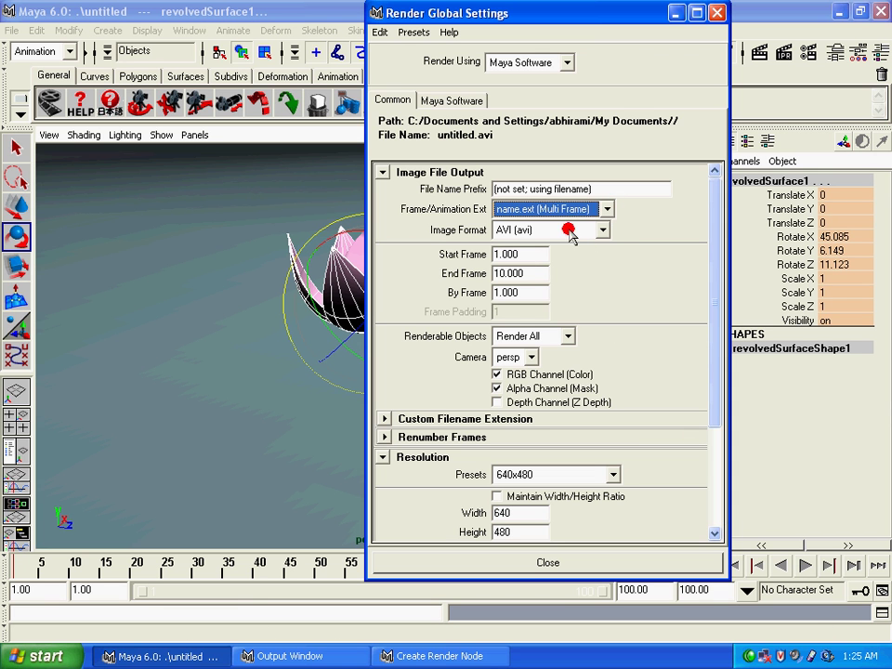
pyautogui.doubleClick(533, 254)
pyautogui.doubleClick(529, 275)
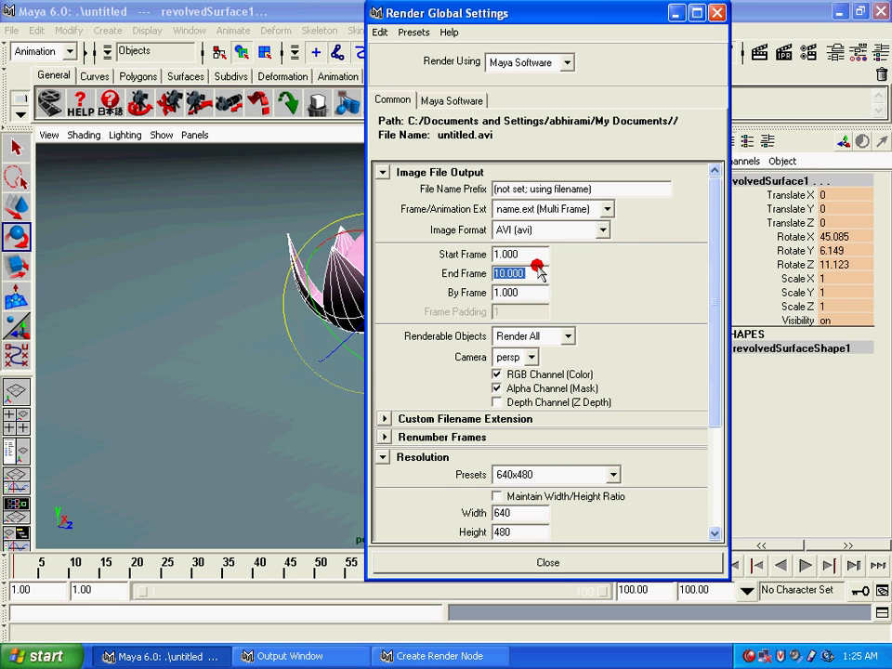
pyautogui.doubleClick(525, 293)
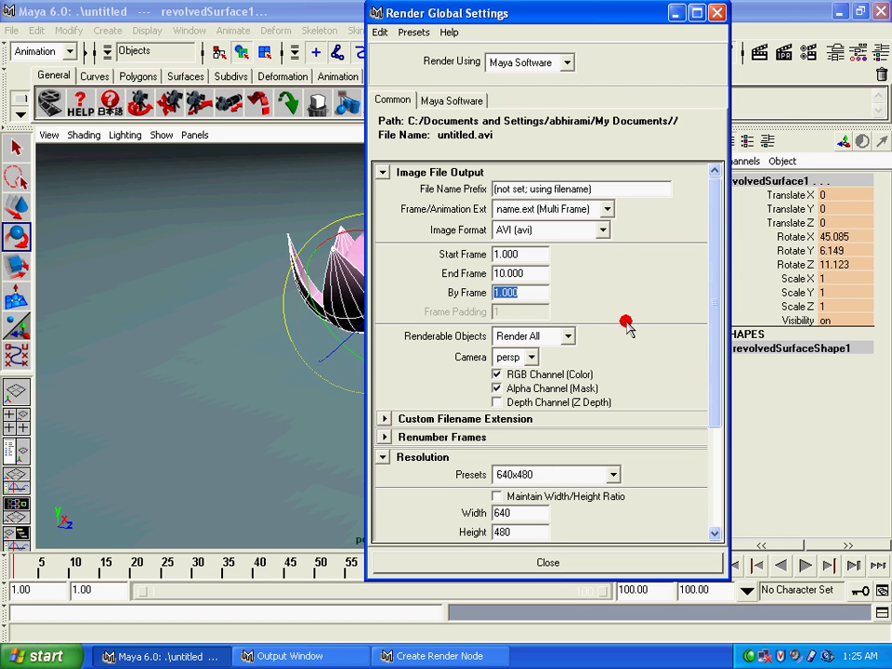
pyautogui.doubleClick(532, 273)
pyautogui.write('10')
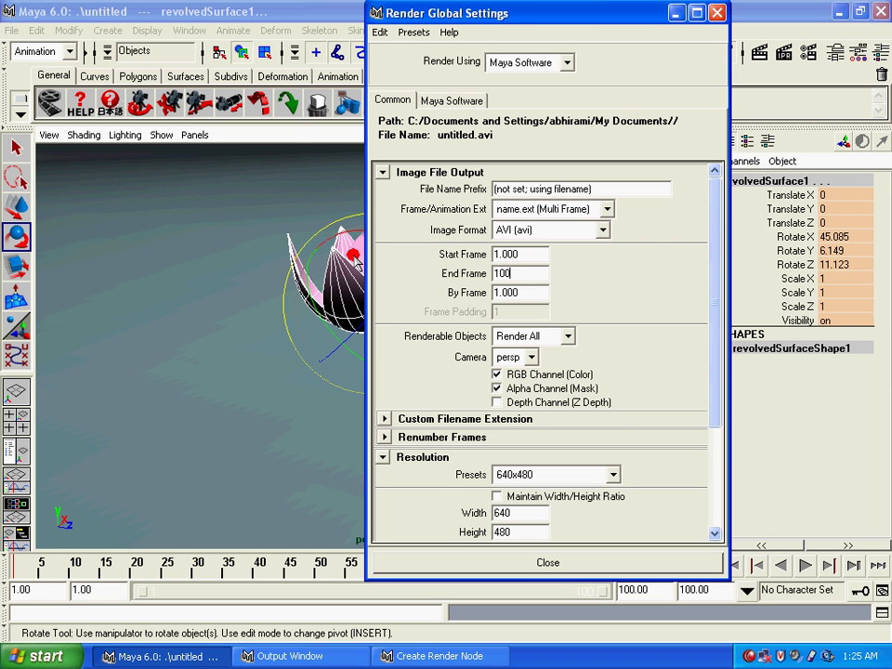
# Review the Maya Software quality presets and keep the 640x480 resolution
pyautogui.click(451, 99)
pyautogui.click(563, 141)
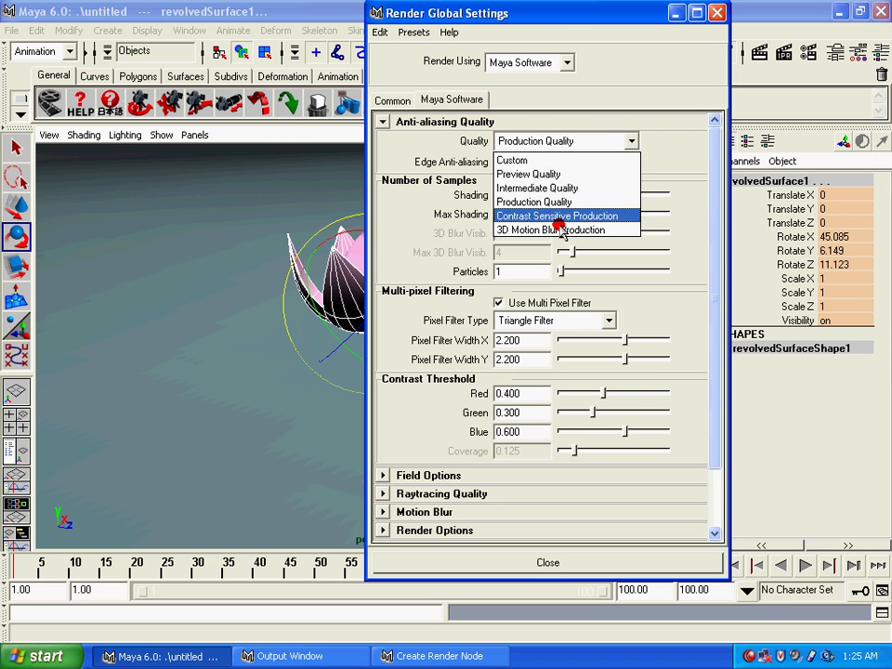
pyautogui.click(390, 97)
pyautogui.click(390, 97)
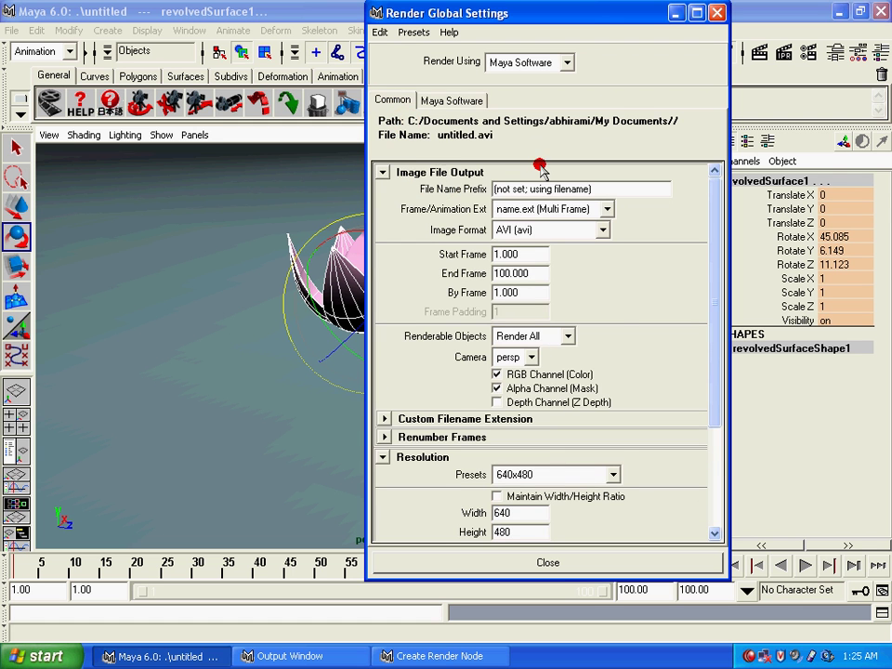
pyautogui.click(557, 473)
pyautogui.click(557, 474)
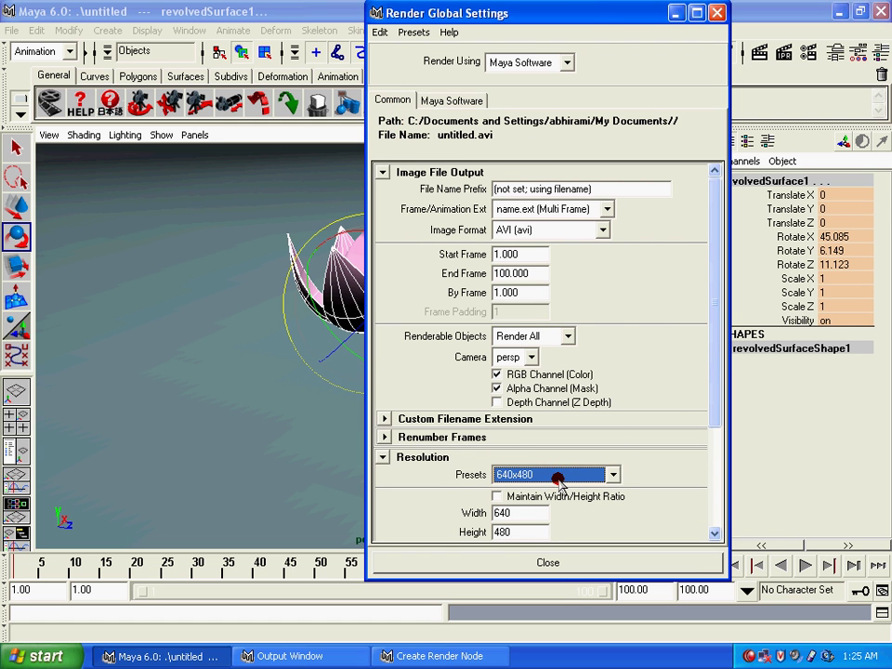
# Close render settings, launch Render > Batch Render from the Rendering menu set, and rewind to frame 1
pyautogui.click(717, 12)
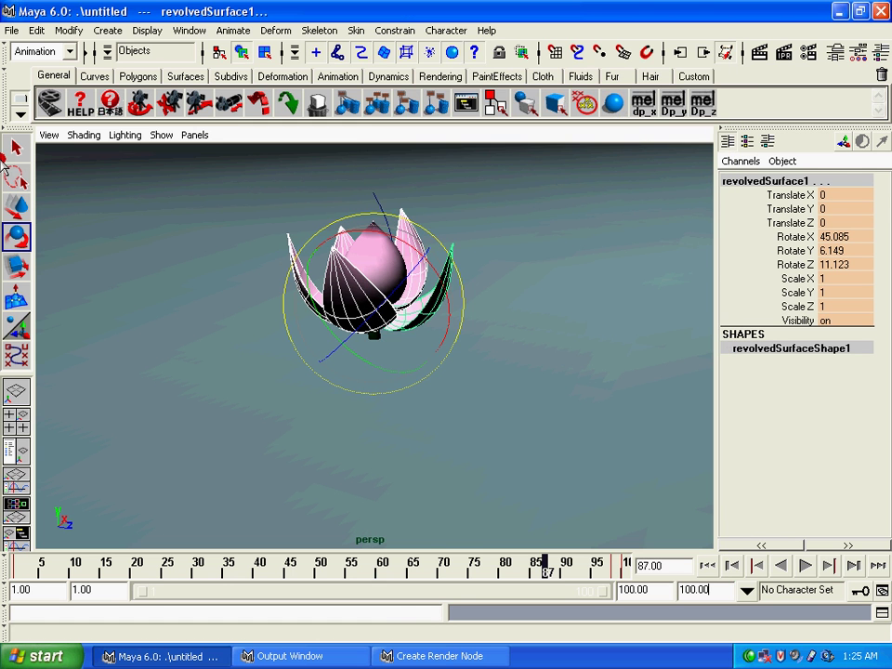
pyautogui.click(37, 52)
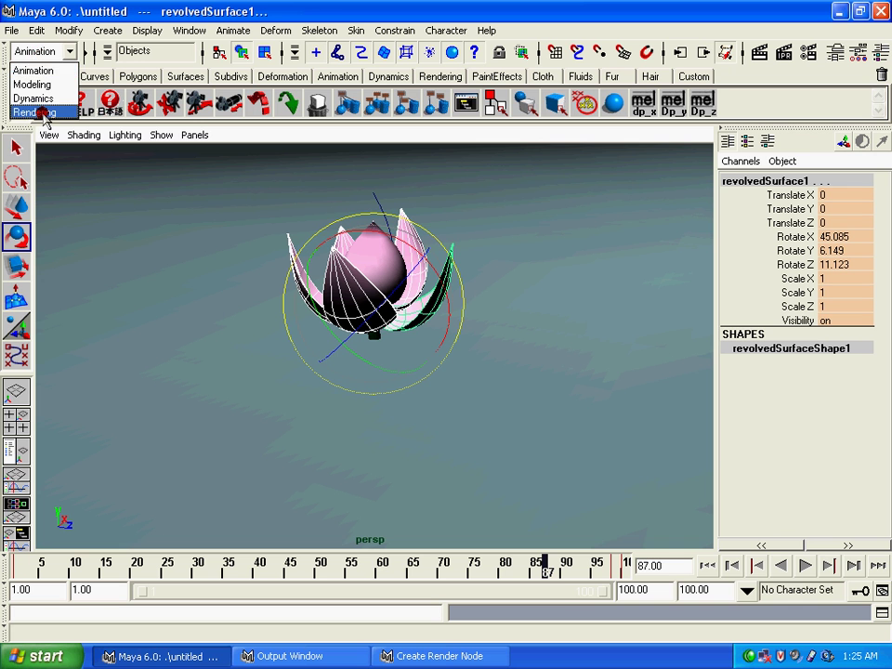
pyautogui.click(37, 112)
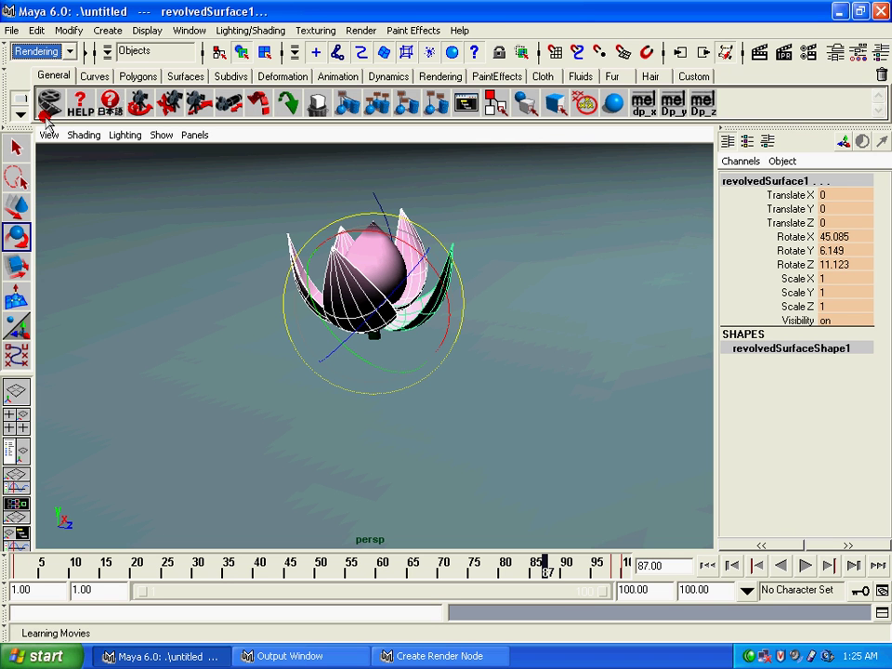
pyautogui.click(363, 31)
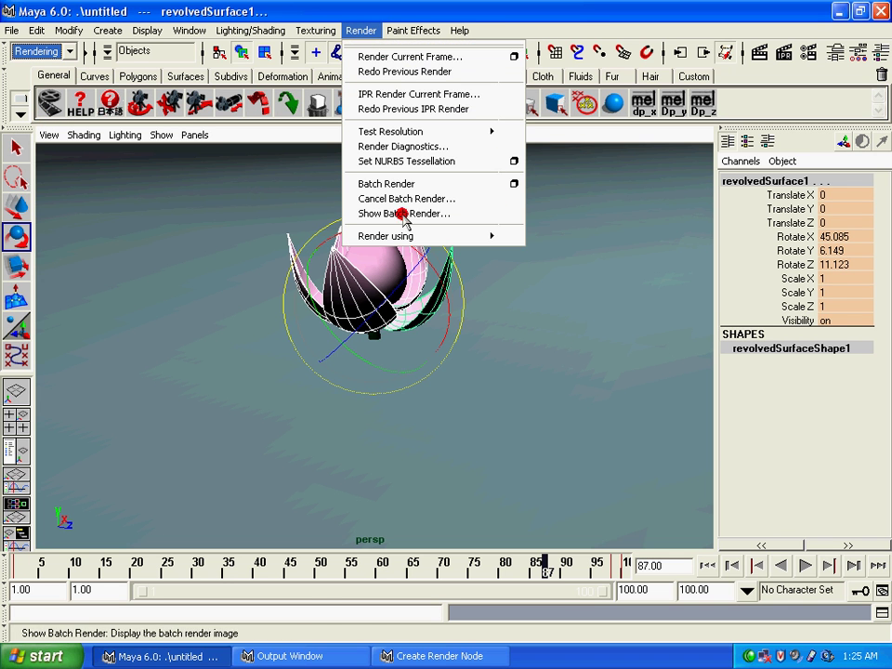
pyautogui.click(475, 186)
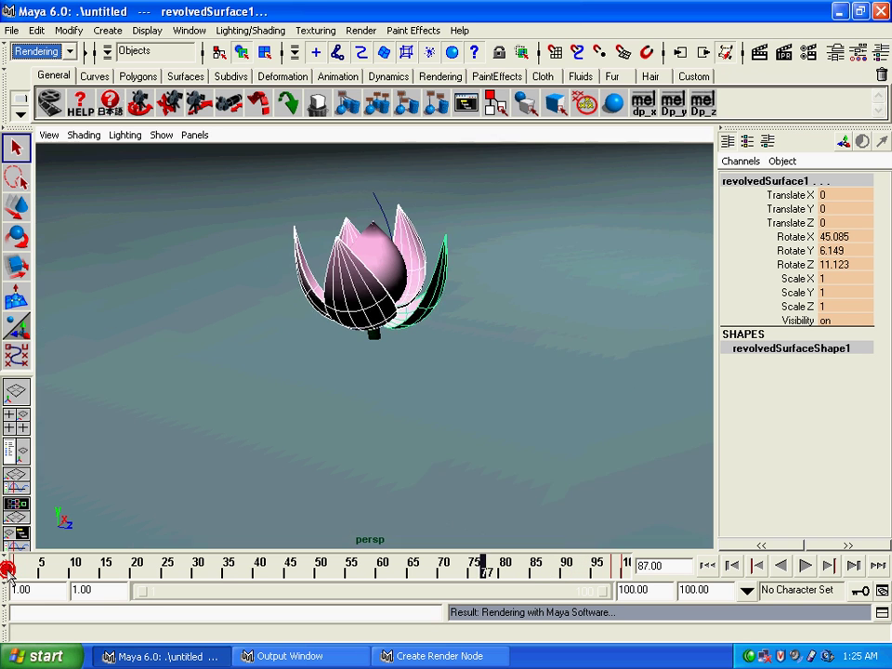
pyautogui.click(7, 569)
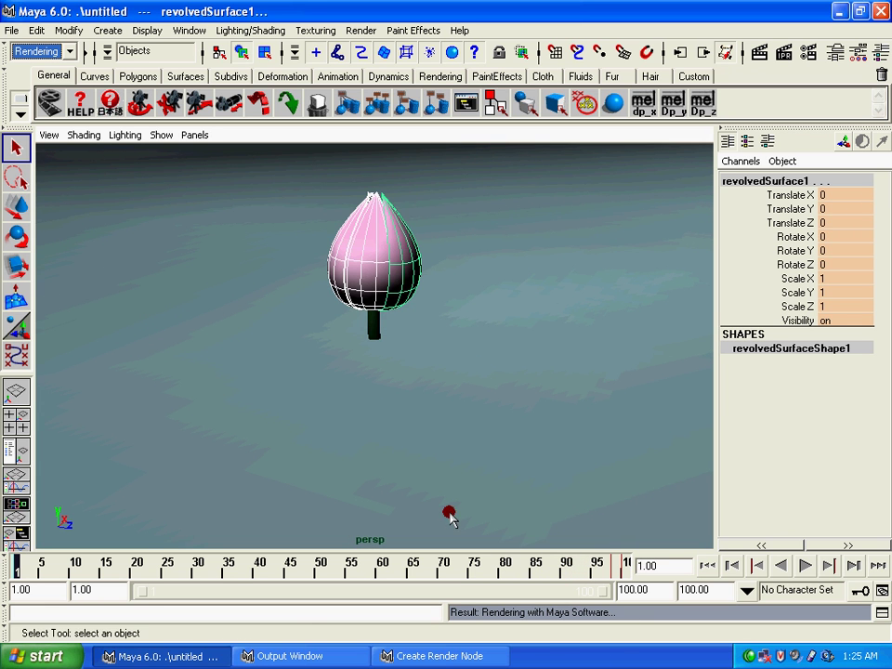
# Dismiss the firewall alert and look over Render Global Settings
pyautogui.click(361, 31)
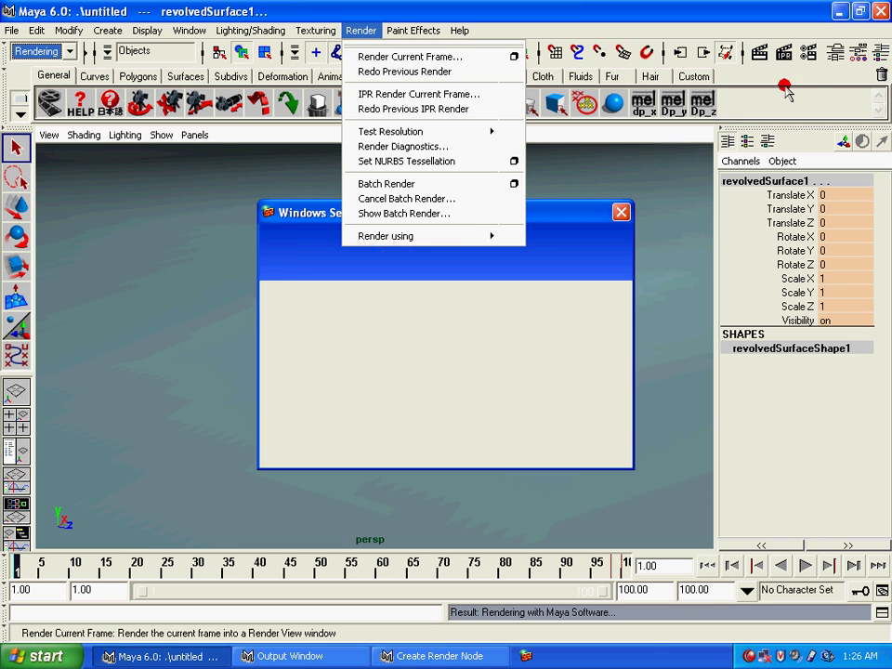
pyautogui.click(481, 388)
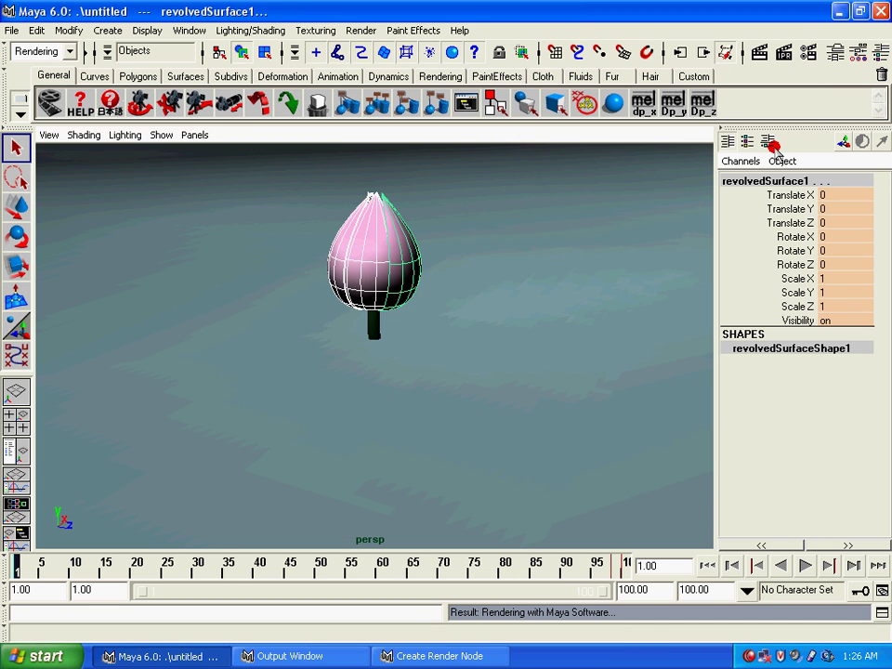
pyautogui.click(809, 53)
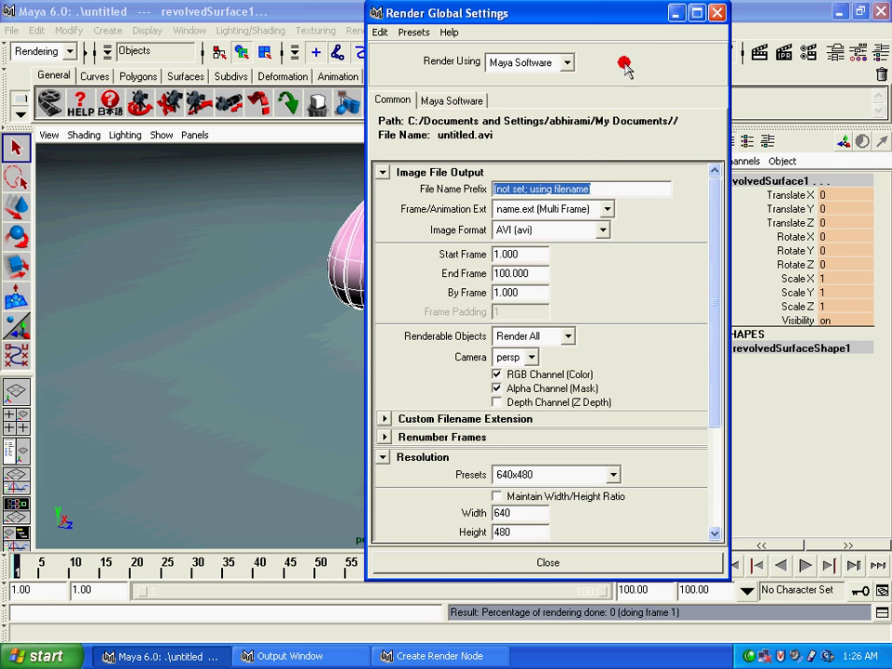
pyautogui.click(717, 13)
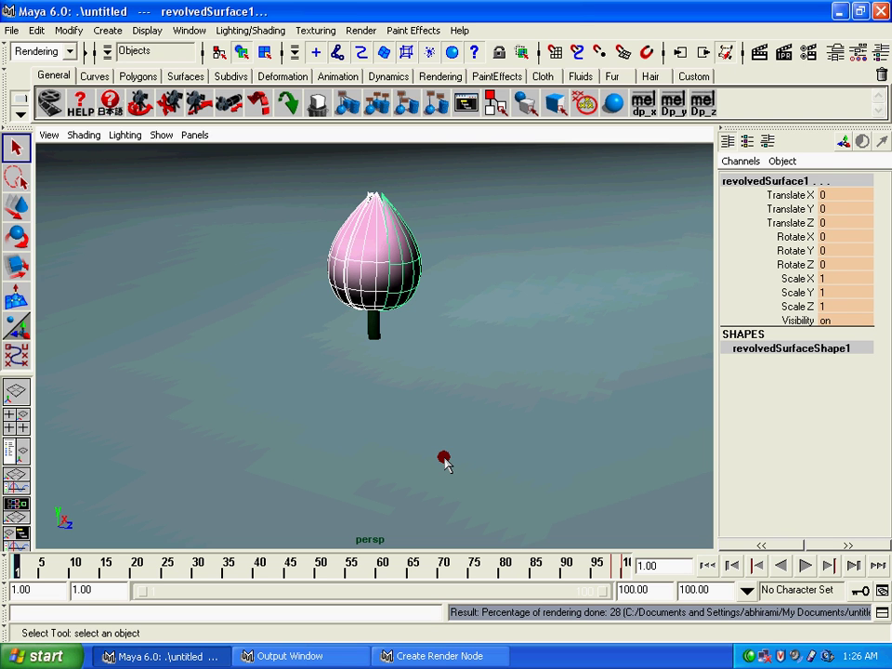
# Cancel the running batch render with Render > Cancel Batch Render and confirm Yes
pyautogui.click(444, 462)
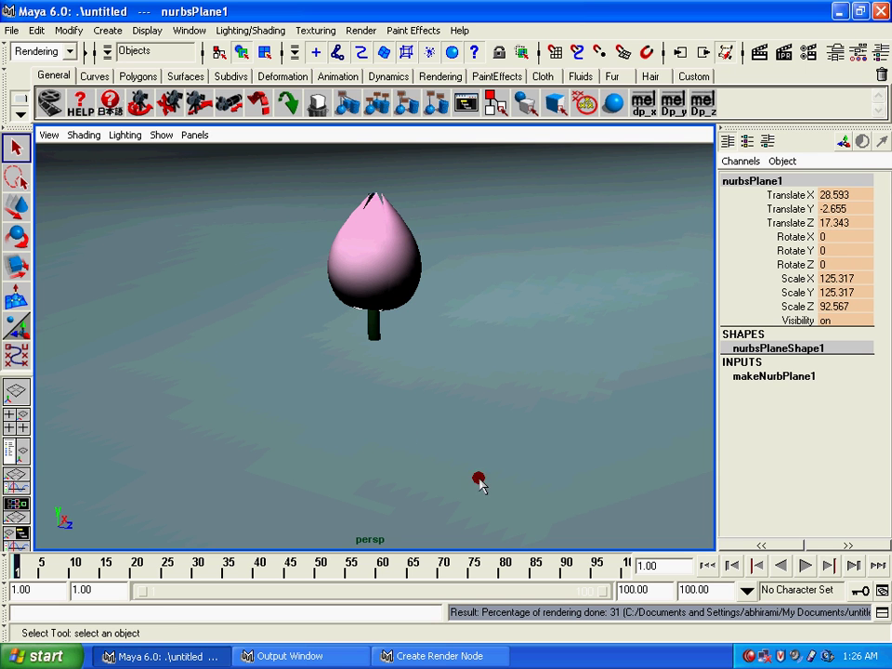
pyautogui.click(358, 34)
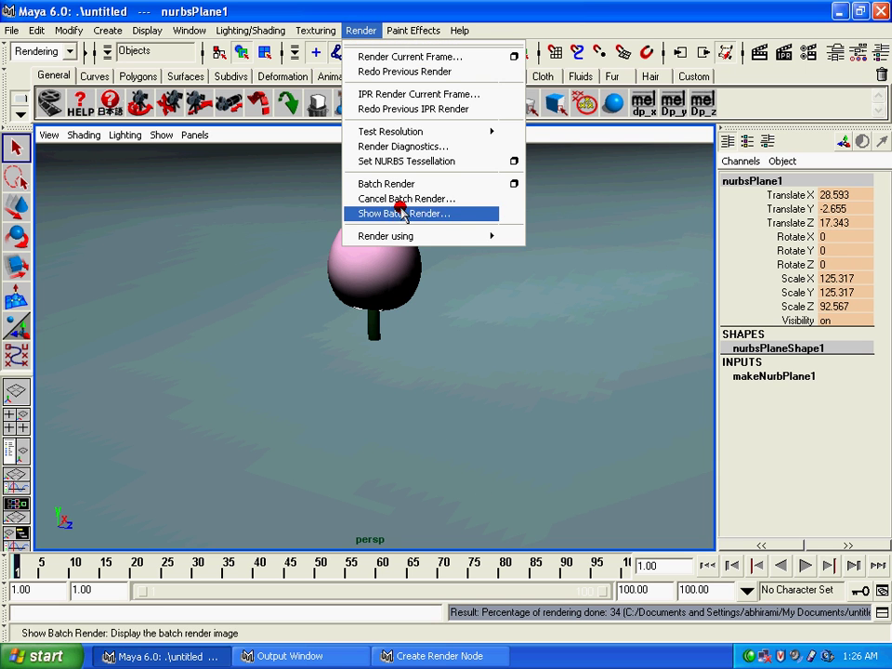
pyautogui.click(409, 201)
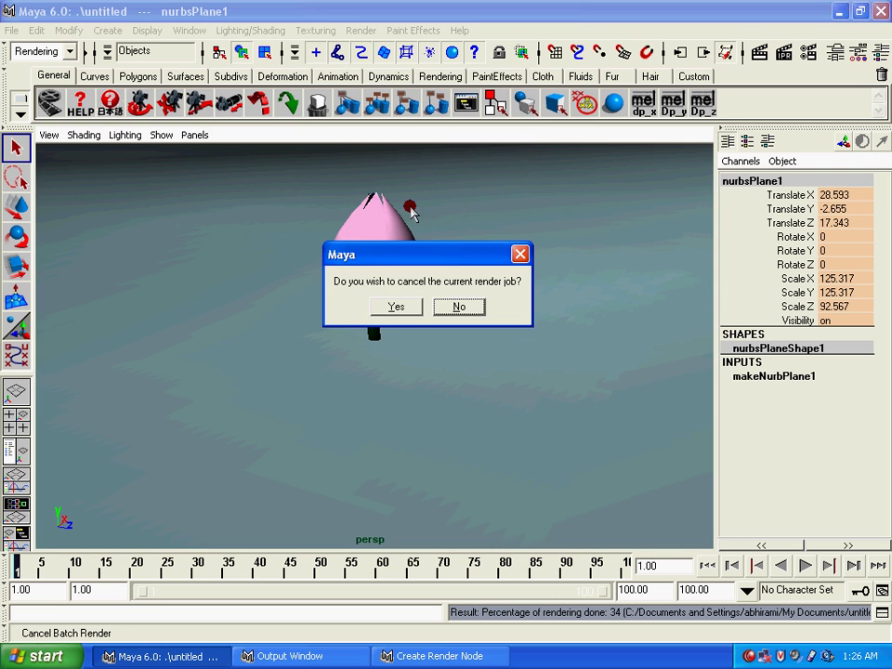
pyautogui.click(406, 308)
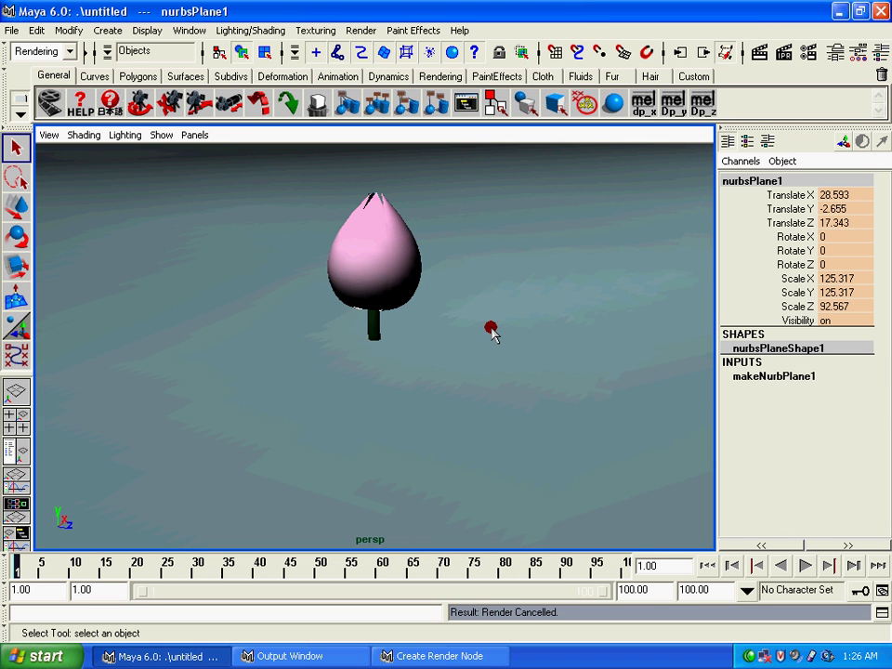